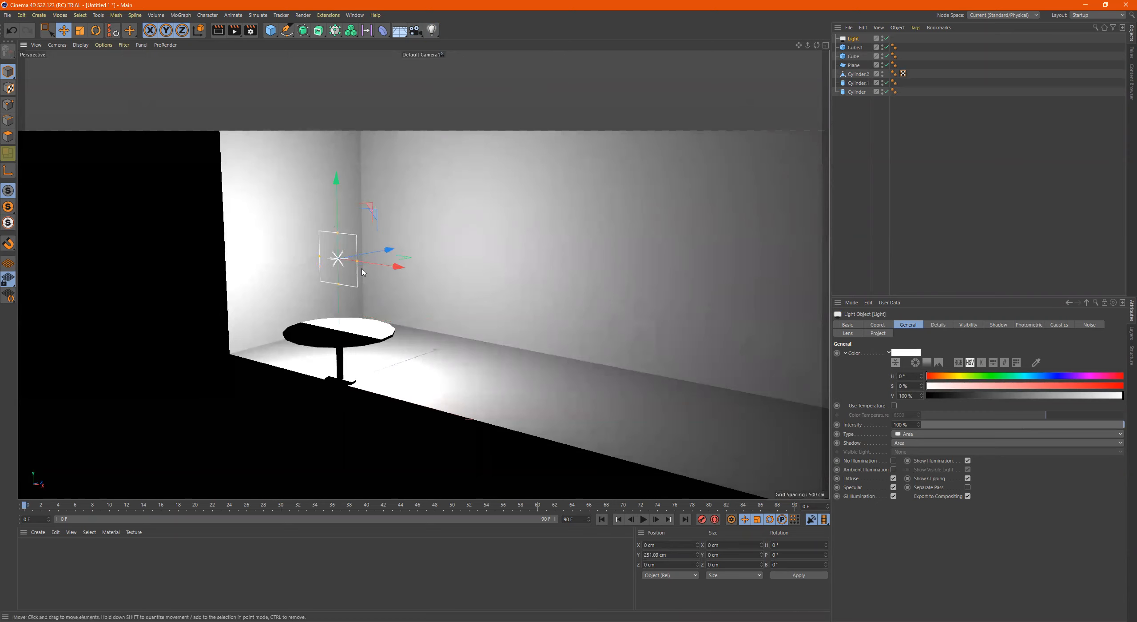
Examine the area light and how it illuminates the table, walls and floor from several angles.
mouse_move(445, 367)
alt+mouse_down()
mouse_move(434, 368)
mouse_move(467, 405)
mouse_move(430, 354)
alt+mouse_up()
alt+drag(384, 273, 341, 262)
scroll(389, 258, up, 3)
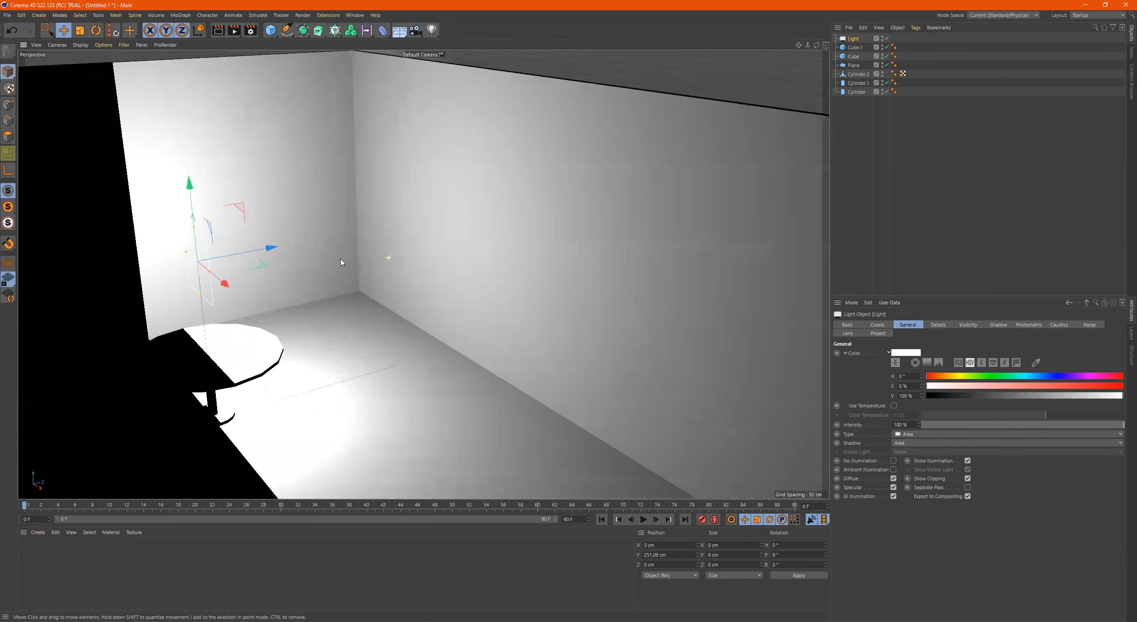
scroll(213, 256, up, 3)
alt+drag(235, 259, 220, 277)
scroll(220, 280, down, 6)
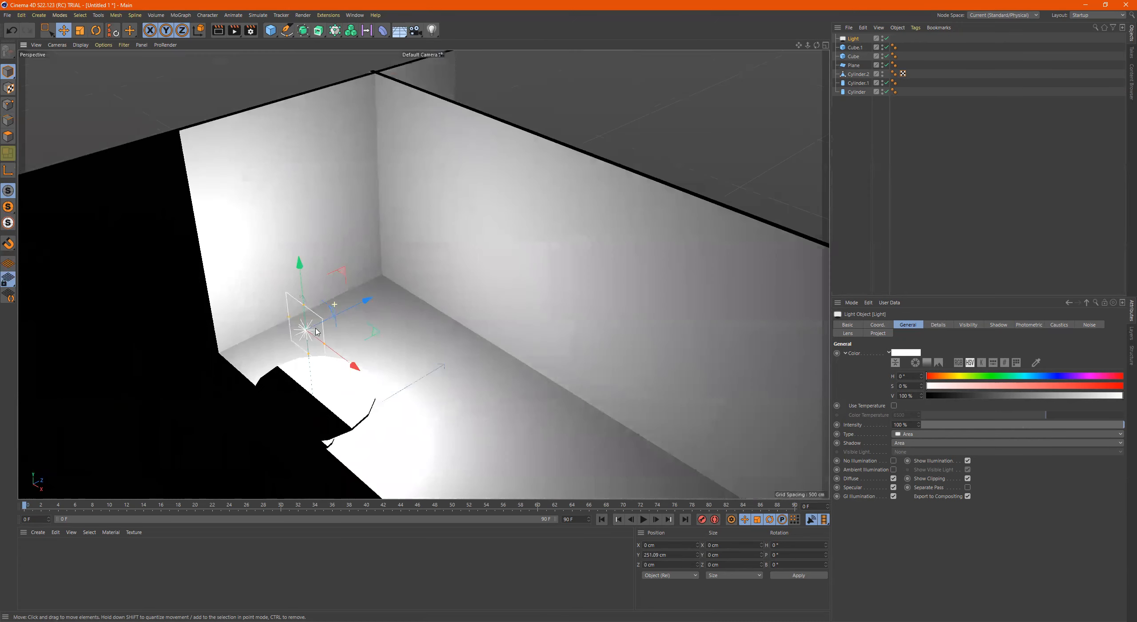
alt+drag(316, 329, 325, 345)
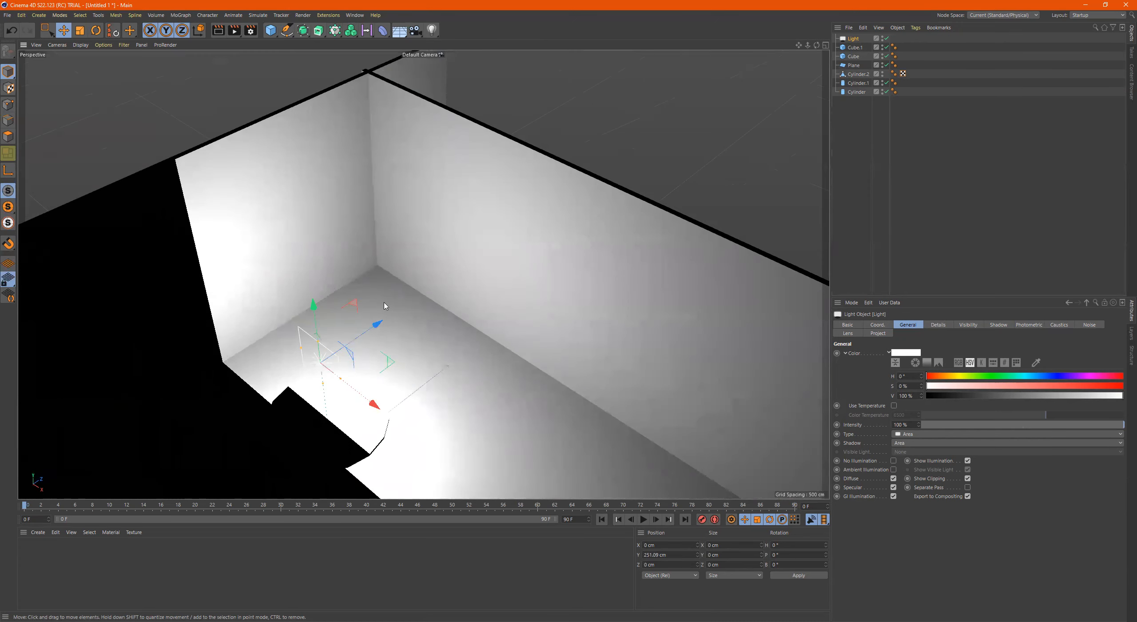
scroll(425, 278, up, 3)
scroll(393, 257, up, 3)
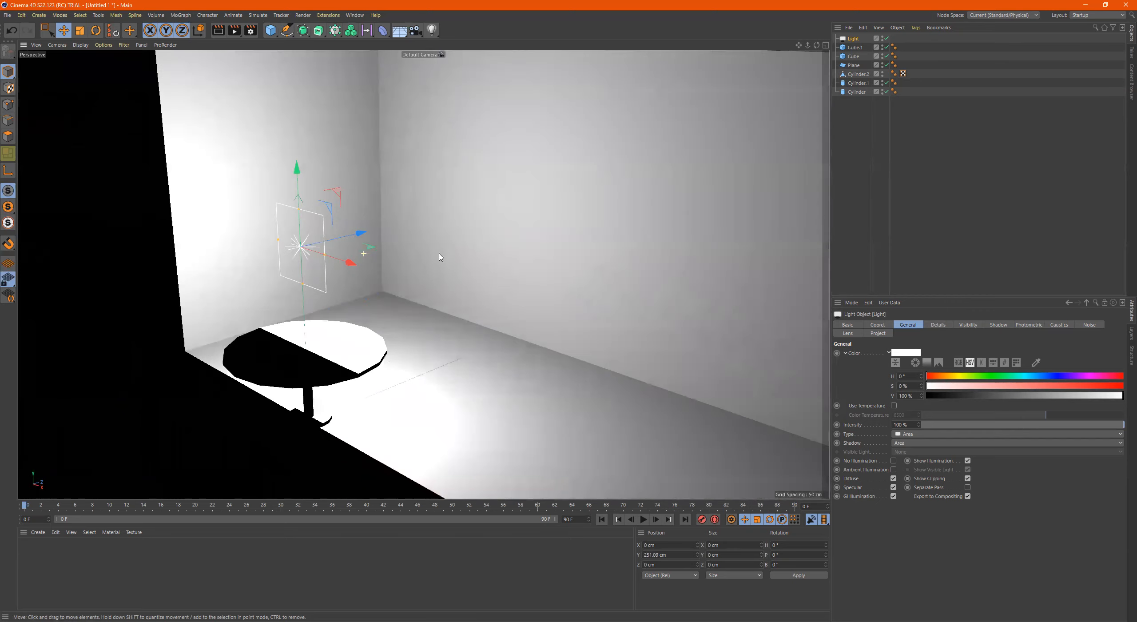
Resize the area light's rectangle above the table, narrowing it first and ending with a wider, taller emitter.
alt+drag(440, 257, 450, 256)
mouse_move(368, 262)
mouse_down()
mouse_move(433, 265)
mouse_move(346, 267)
mouse_up()
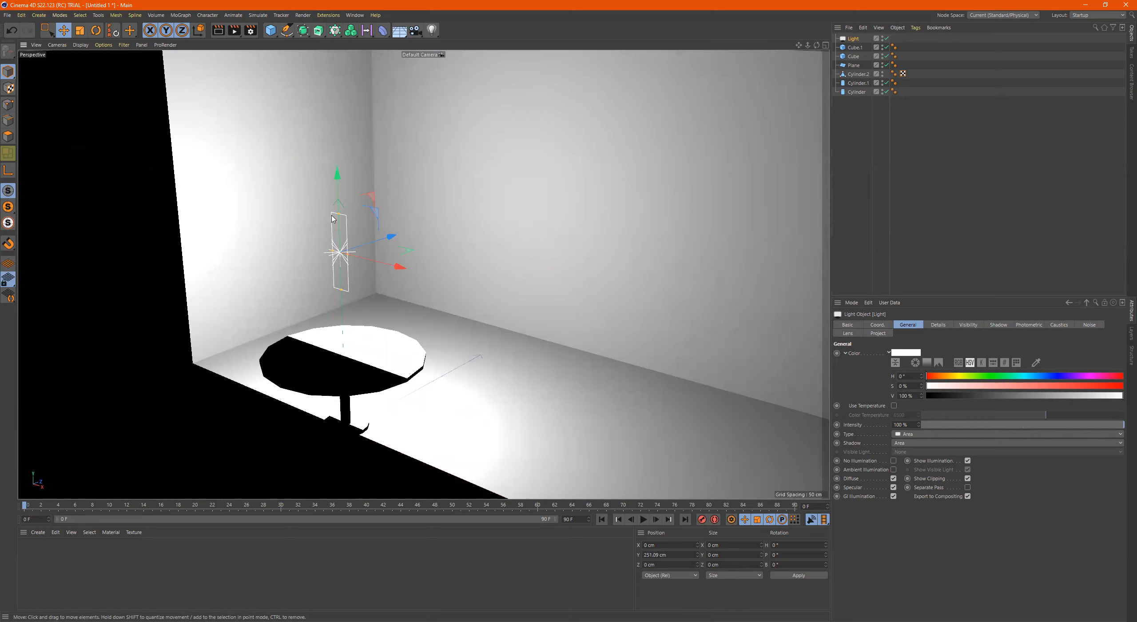
drag(340, 214, 342, 316)
drag(367, 266, 399, 287)
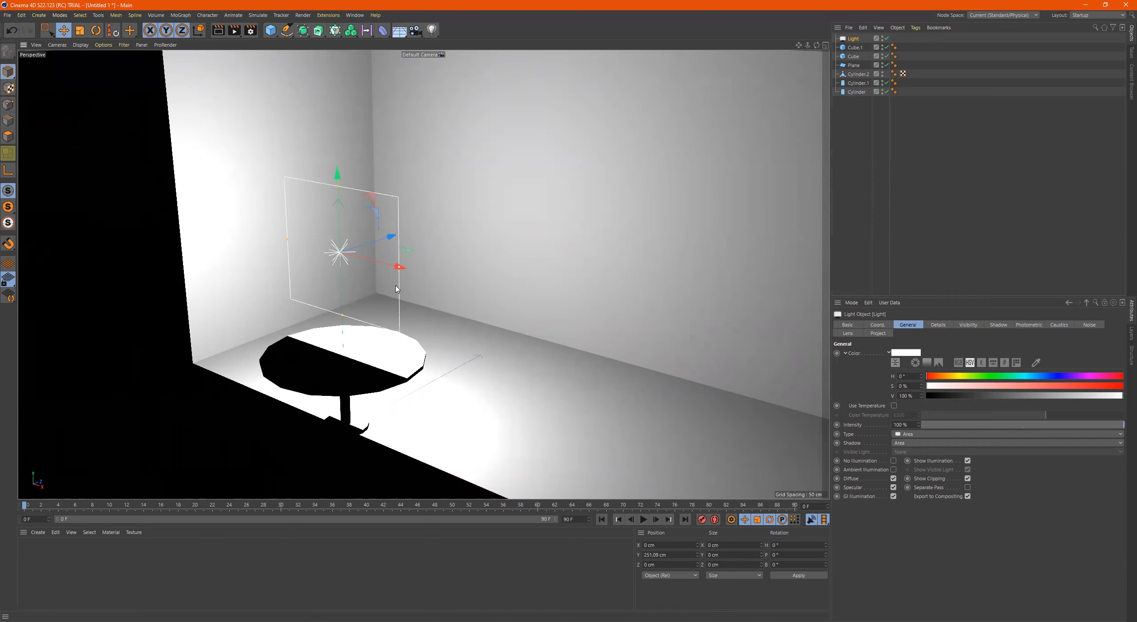
Move the area light away from the table to about X 404 cm, Y 333 cm, Z -431 cm.
scroll(325, 379, down, 10)
alt+drag(326, 379, 461, 326)
scroll(570, 319, up, 5)
alt+drag(570, 318, 580, 298)
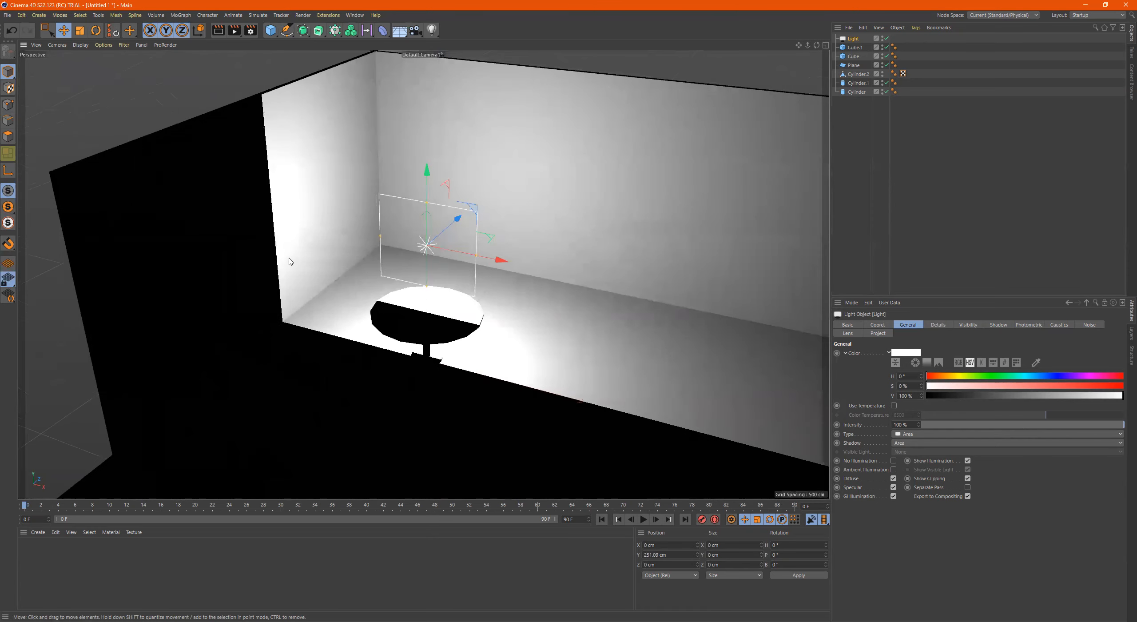
scroll(348, 307, down, 8)
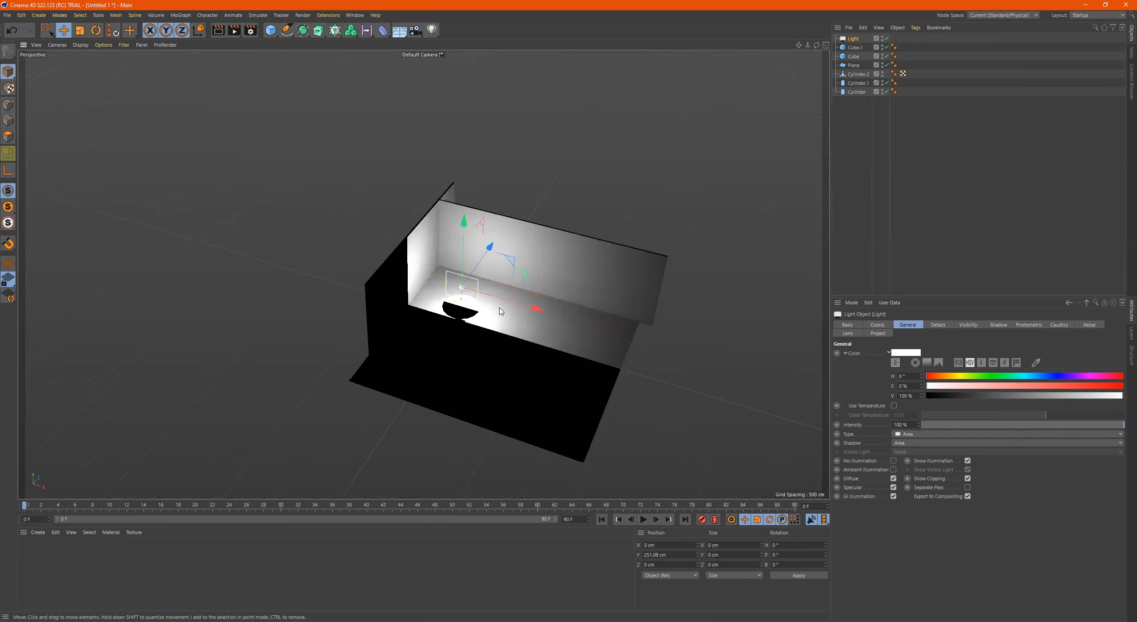
drag(503, 298, 470, 305)
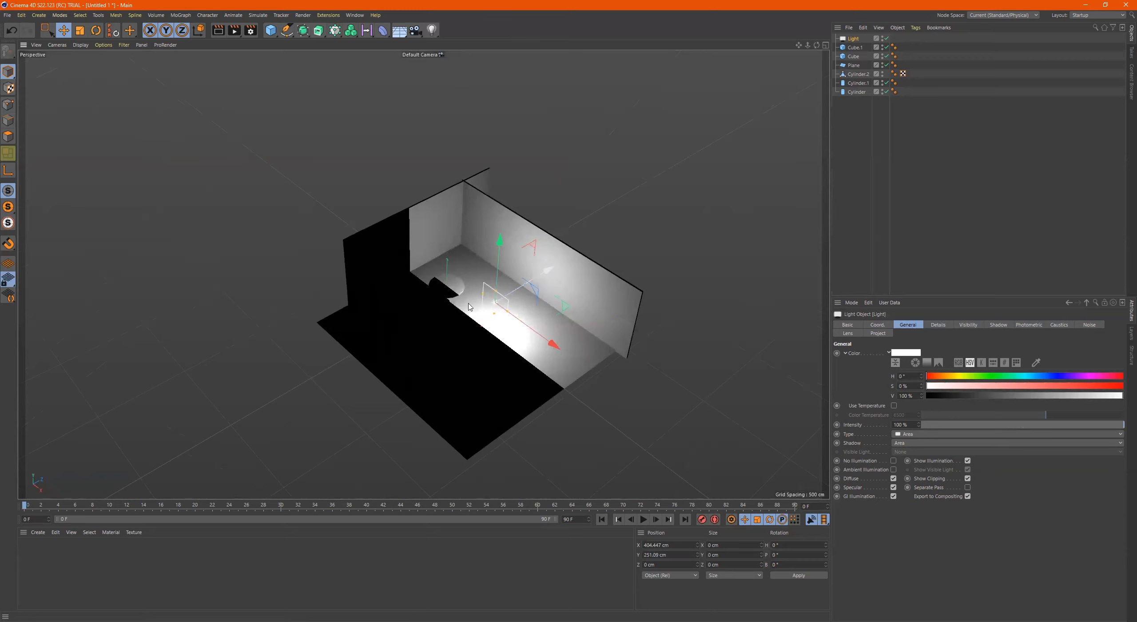
scroll(471, 312, up, 6)
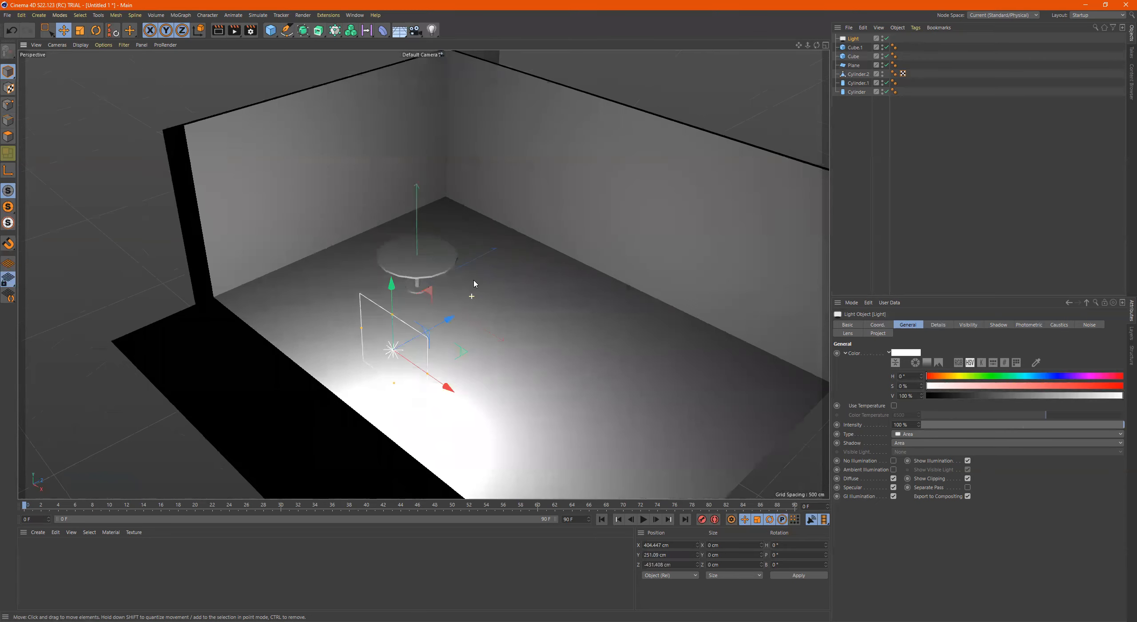
drag(389, 293, 438, 170)
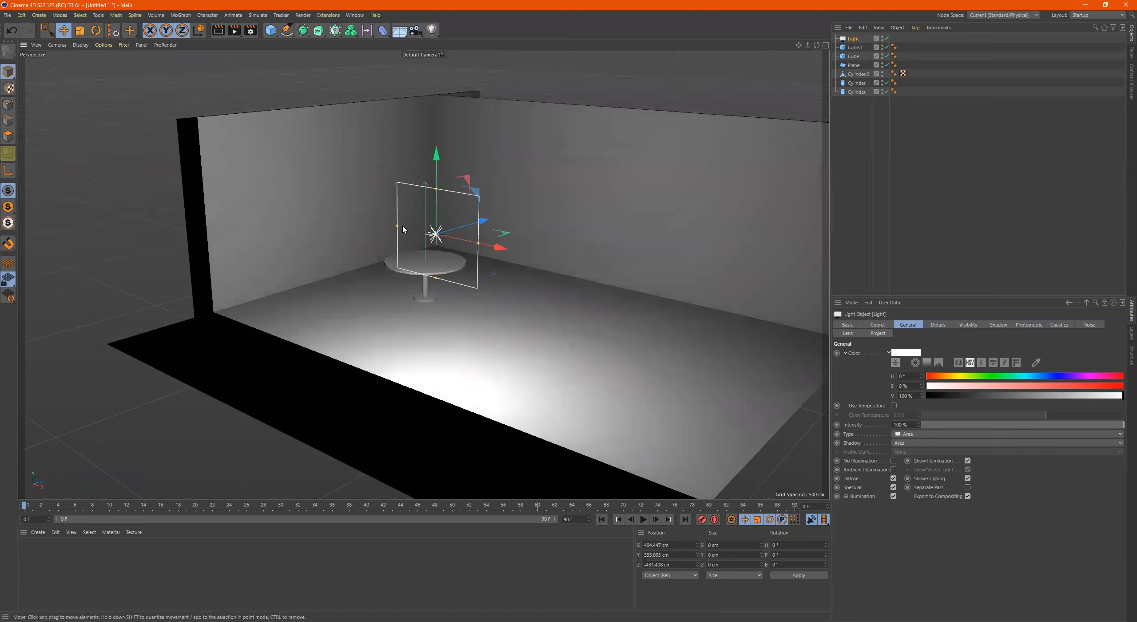
Try rotating the area light in front of the table and undo the rotation.
scroll(451, 224, up, 5)
scroll(451, 223, down, 3)
mouse_move(452, 229)
alt+mouse_down()
mouse_move(398, 203)
mouse_move(439, 236)
alt+mouse_up()
scroll(445, 238, up, 1)
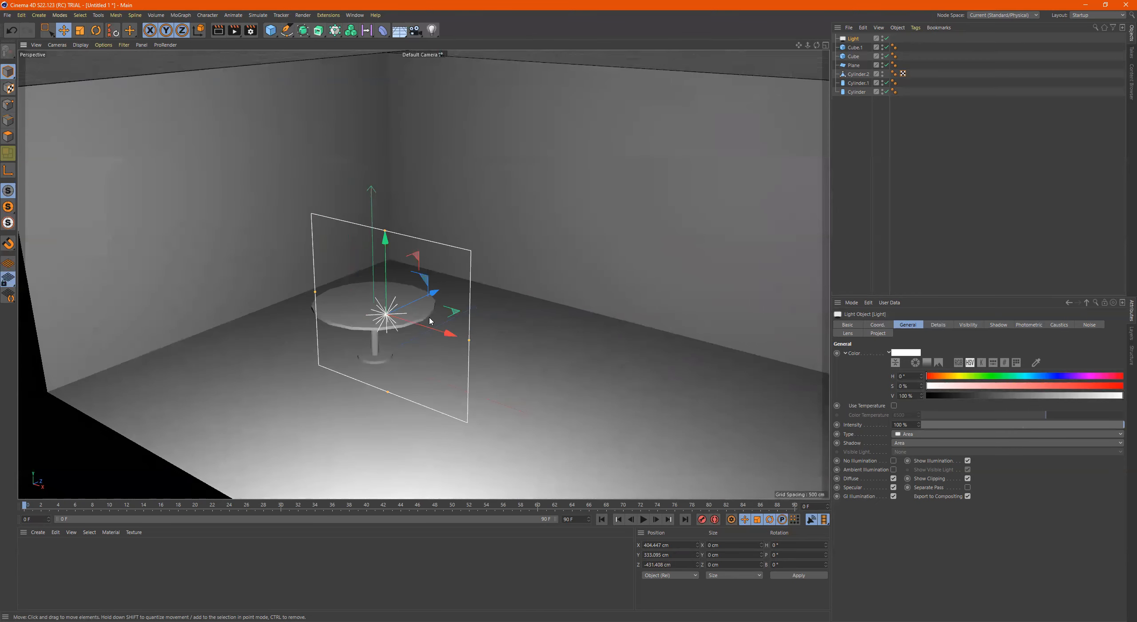
key(r)
drag(395, 285, 434, 314)
key(ctrl+z)
key(ctrl+z)
key(ctrl+z)
Move the area light slightly along its X axis to about 384 cm.
scroll(434, 314, down, 2)
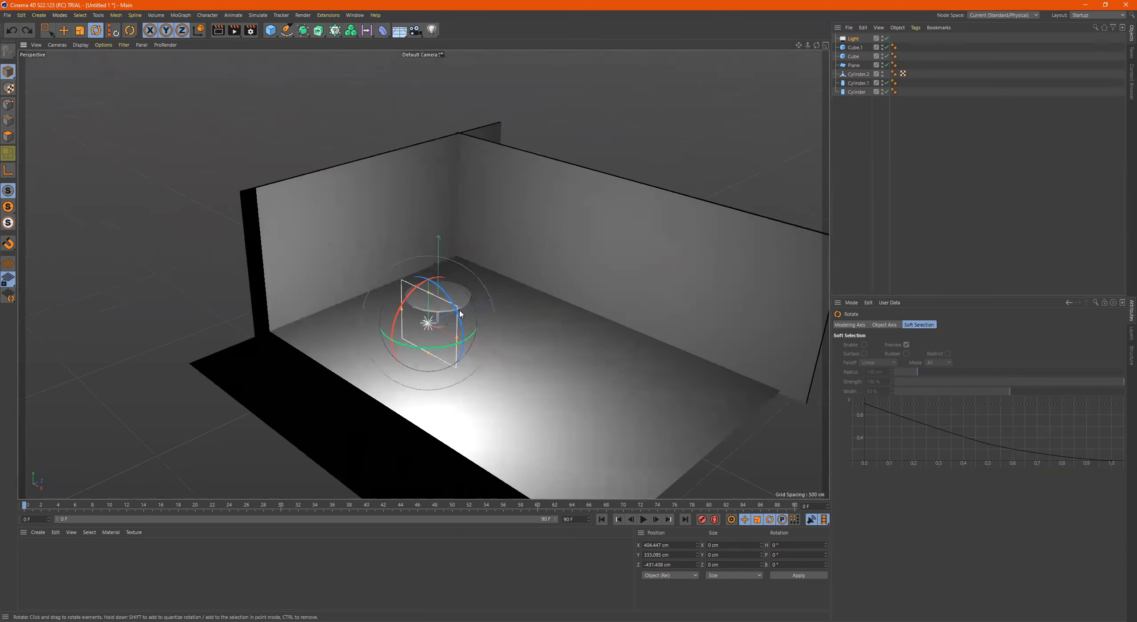
scroll(477, 307, up, 2)
alt+middle_drag(481, 307, 479, 282)
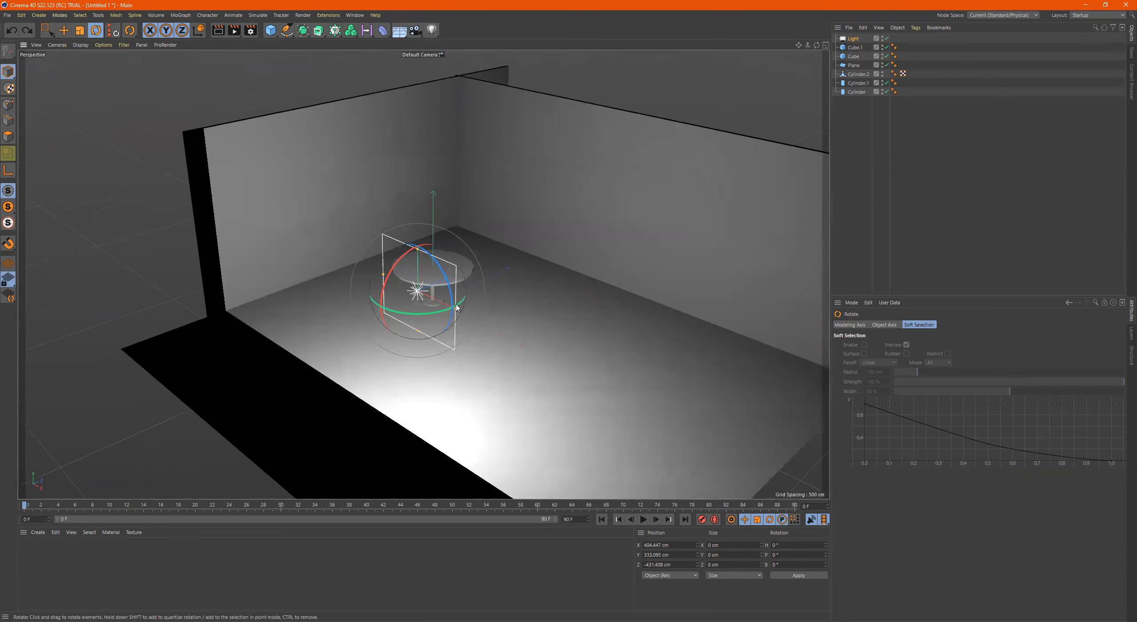
key(e)
mouse_move(468, 322)
mouse_down()
mouse_move(427, 292)
mouse_move(462, 318)
mouse_up()
Try a second rotation of the area light from its shifted position and undo it.
key(r)
drag(394, 266, 413, 259)
key(ctrl+z)
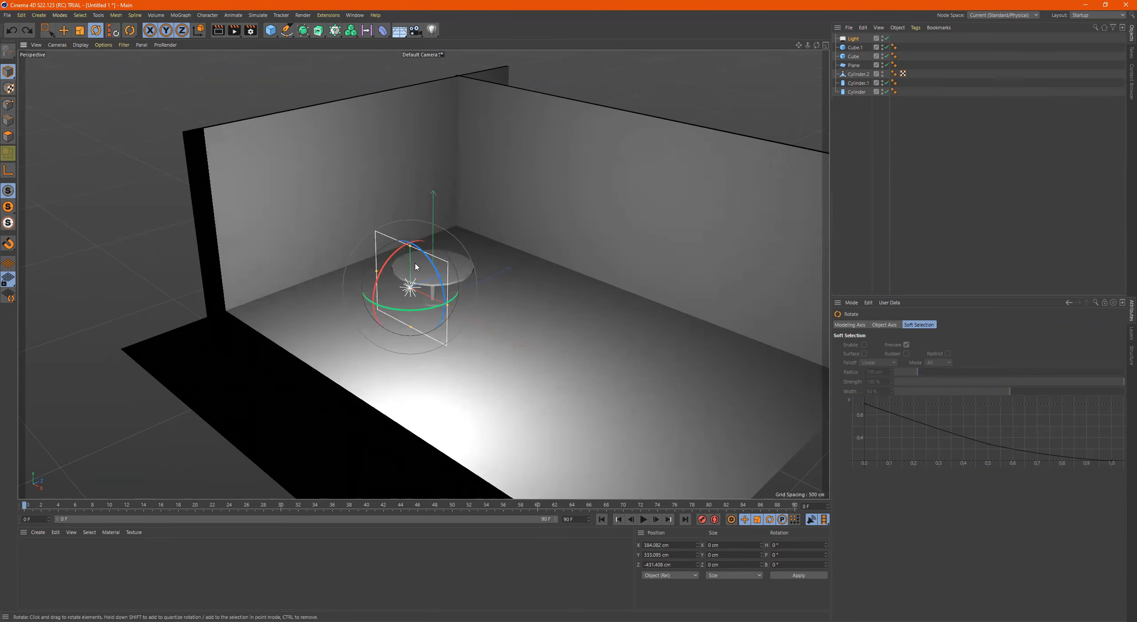
Scale the area light up very slightly.
key(t)
drag(498, 287, 489, 300)
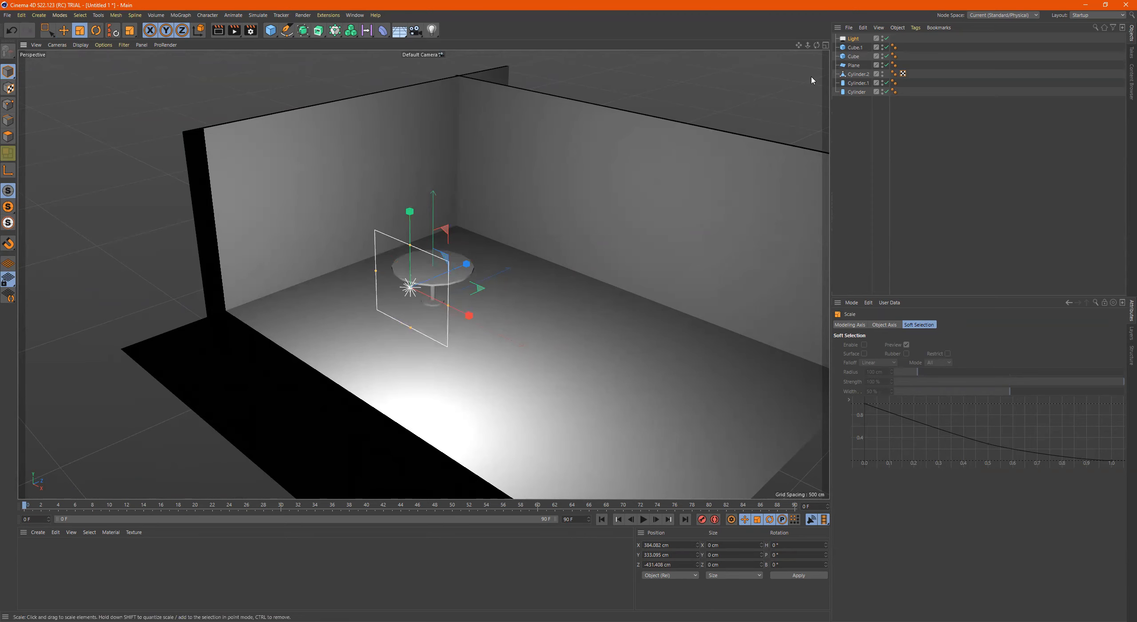
Set the light's color to pale yellow with hue 57° and saturation 33%, and discard a trial green color.
click(852, 39)
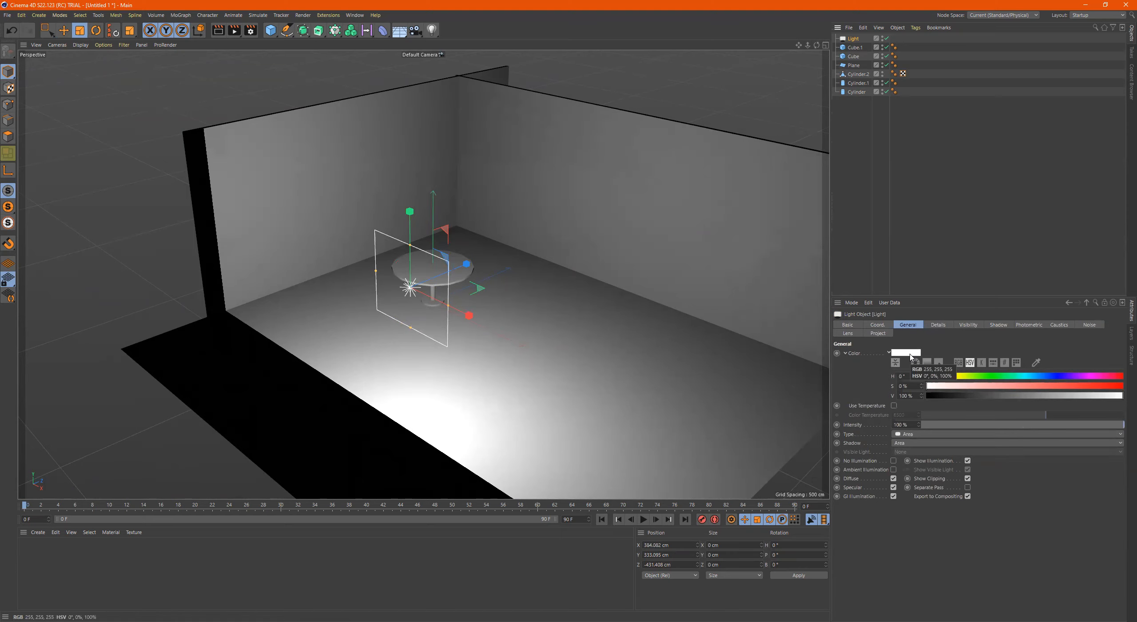
click(908, 353)
click(877, 351)
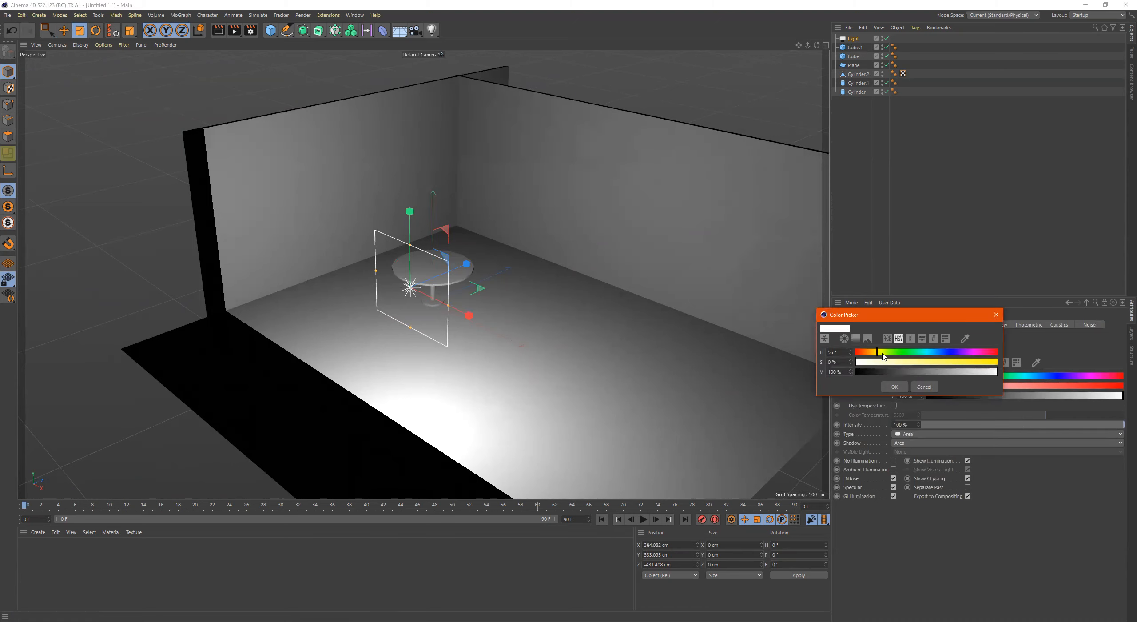
click(902, 362)
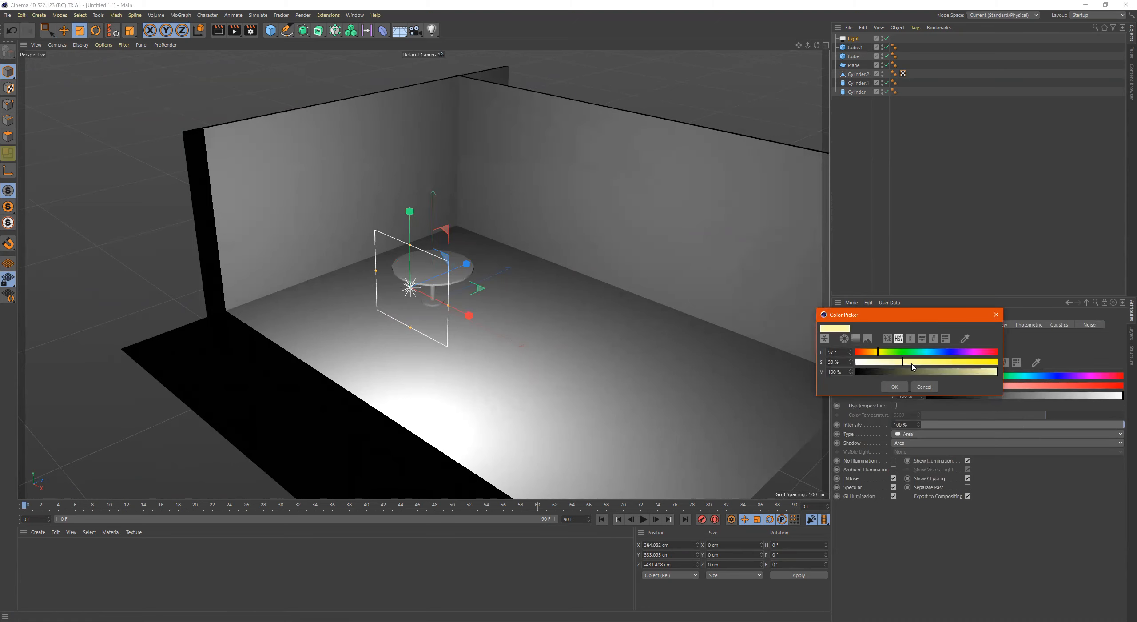
click(895, 387)
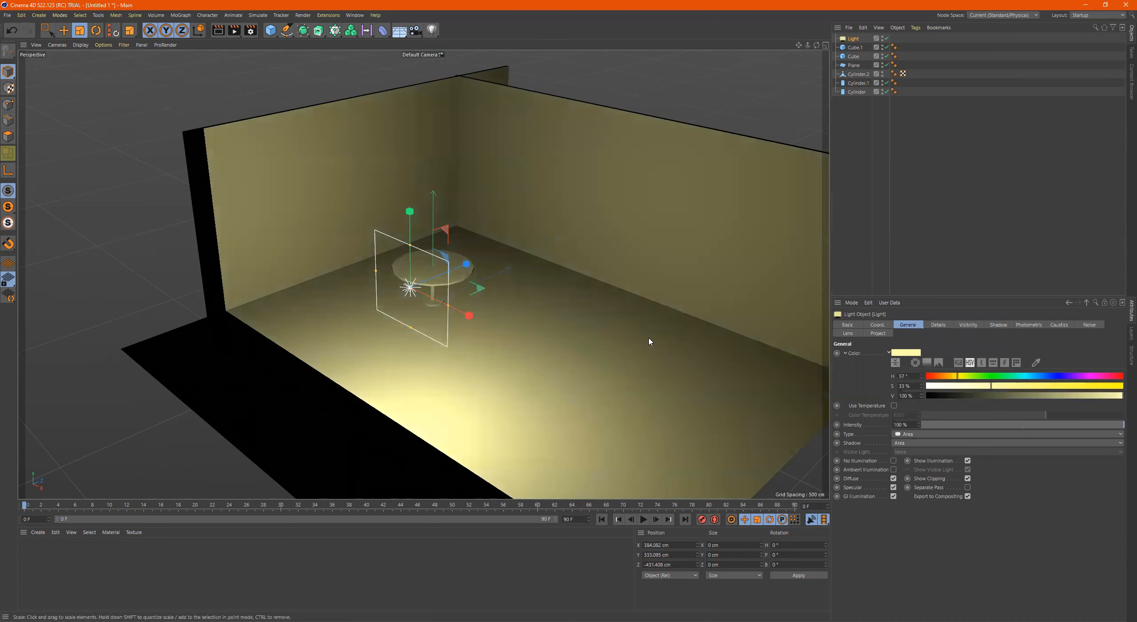
double_click(904, 353)
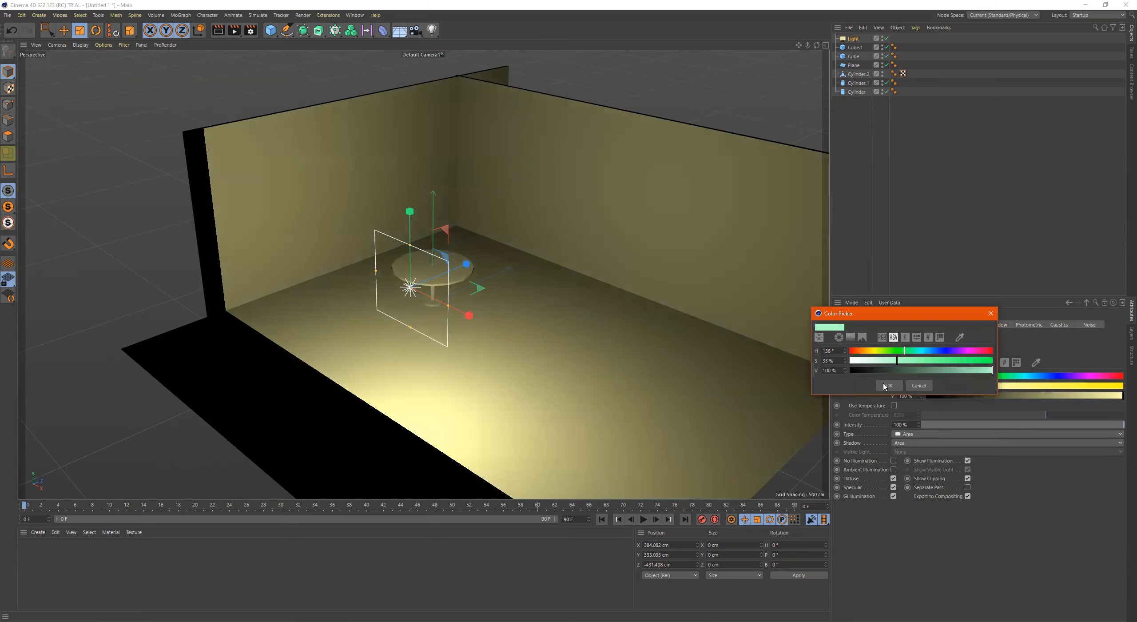
click(991, 313)
Switch the light's color control to Kelvin temperature and shift the temperature from deep red toward a paler, warmer white.
click(980, 362)
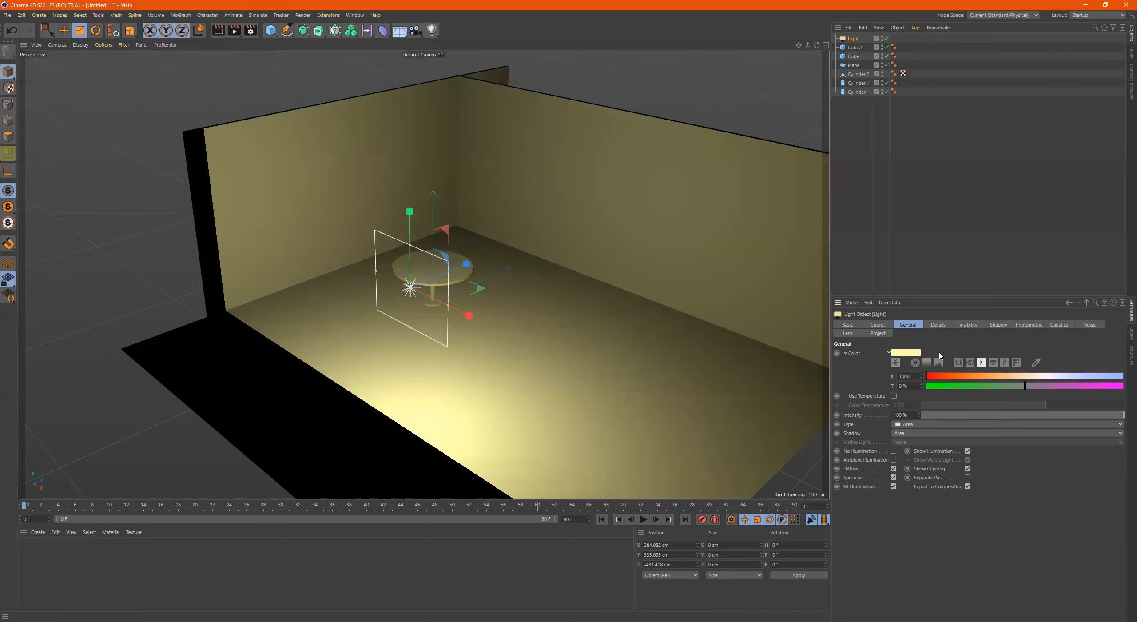
click(935, 377)
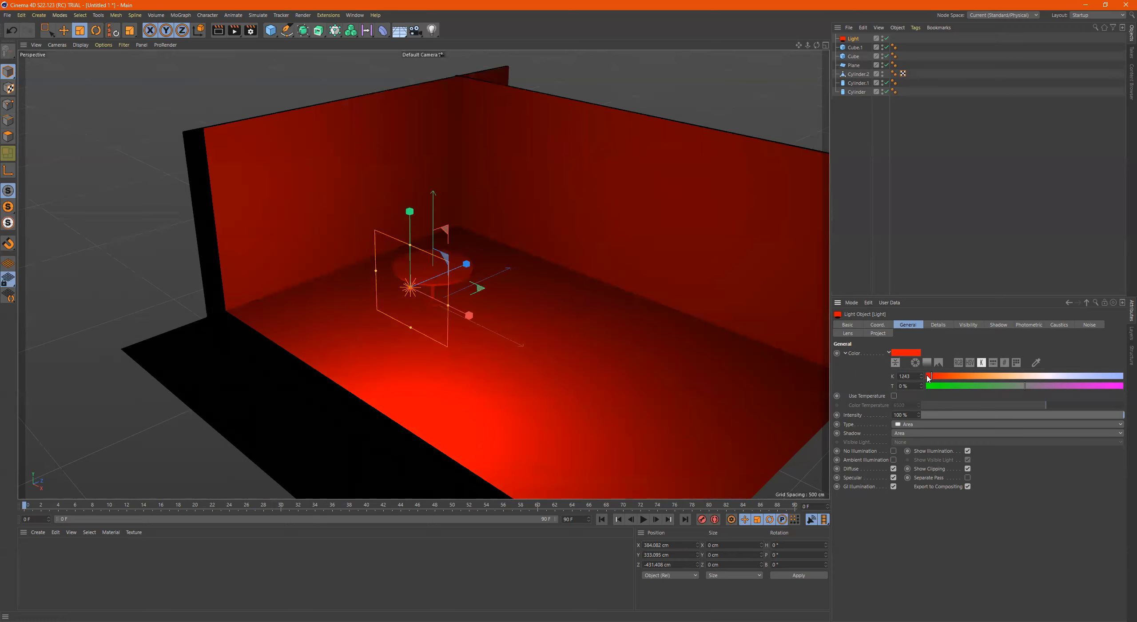
drag(934, 379, 1019, 375)
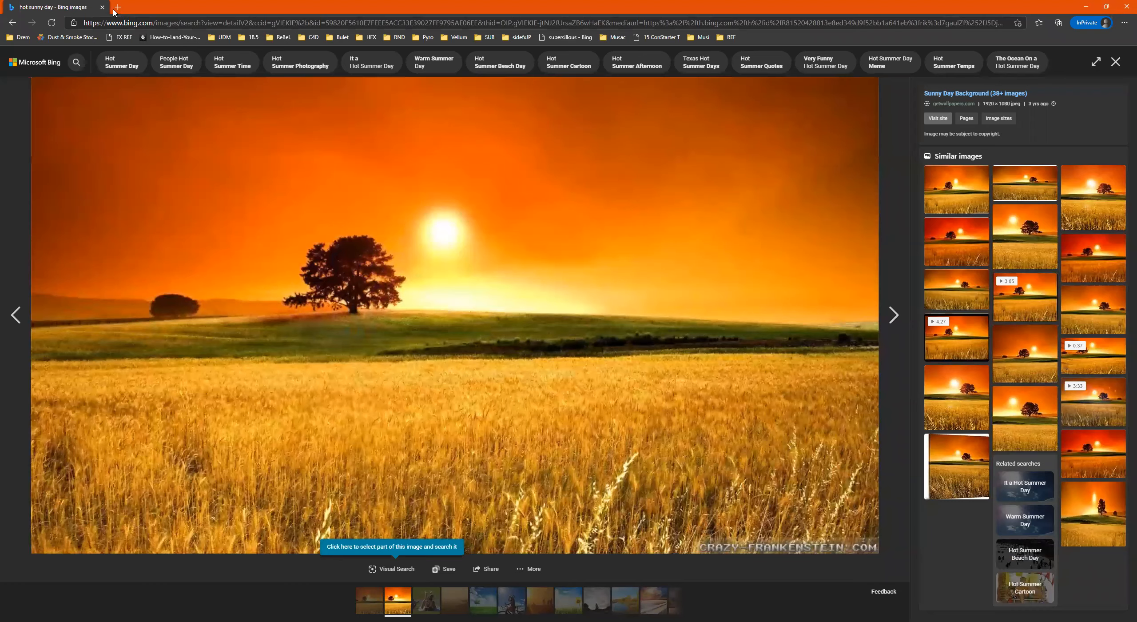
Search the web for "cold winter days" in a new browser tab and show the image results.
key(ctrl+t)
text(cold winter days)
key(Return)
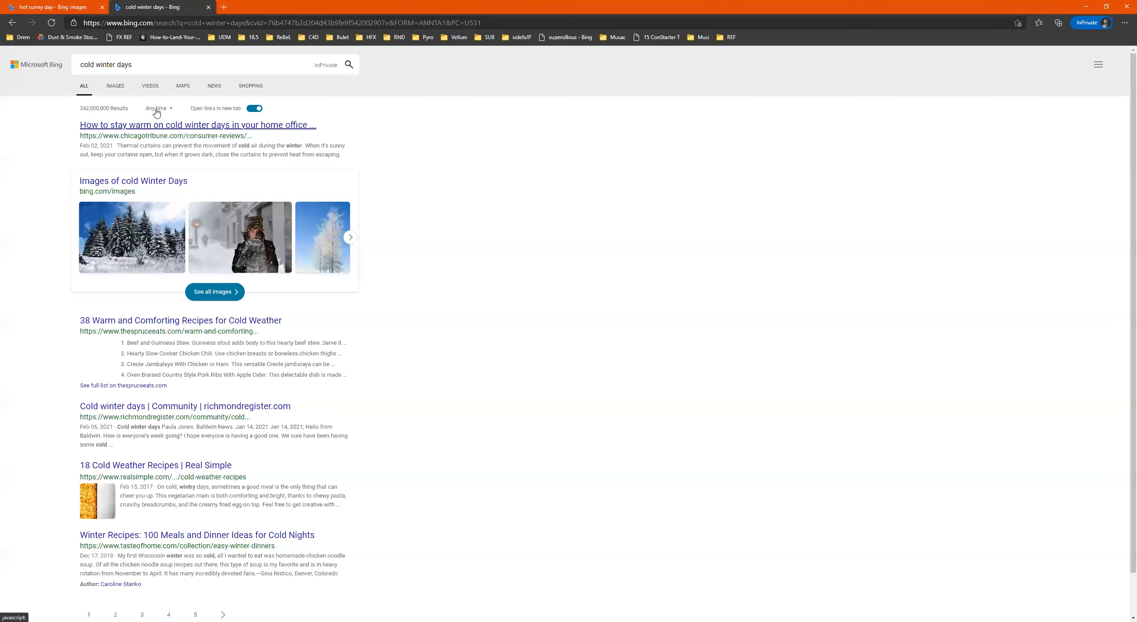
click(119, 89)
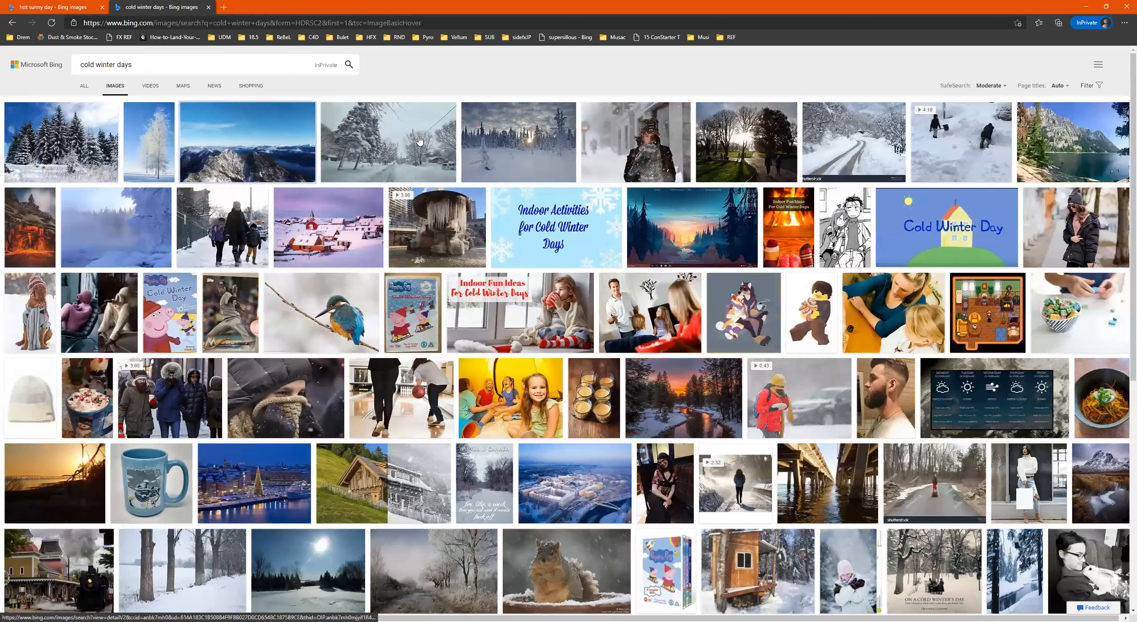
View the snowy forest sunset and the frosty blue lake pictures enlarged as cold color references, and return to the results.
click(564, 145)
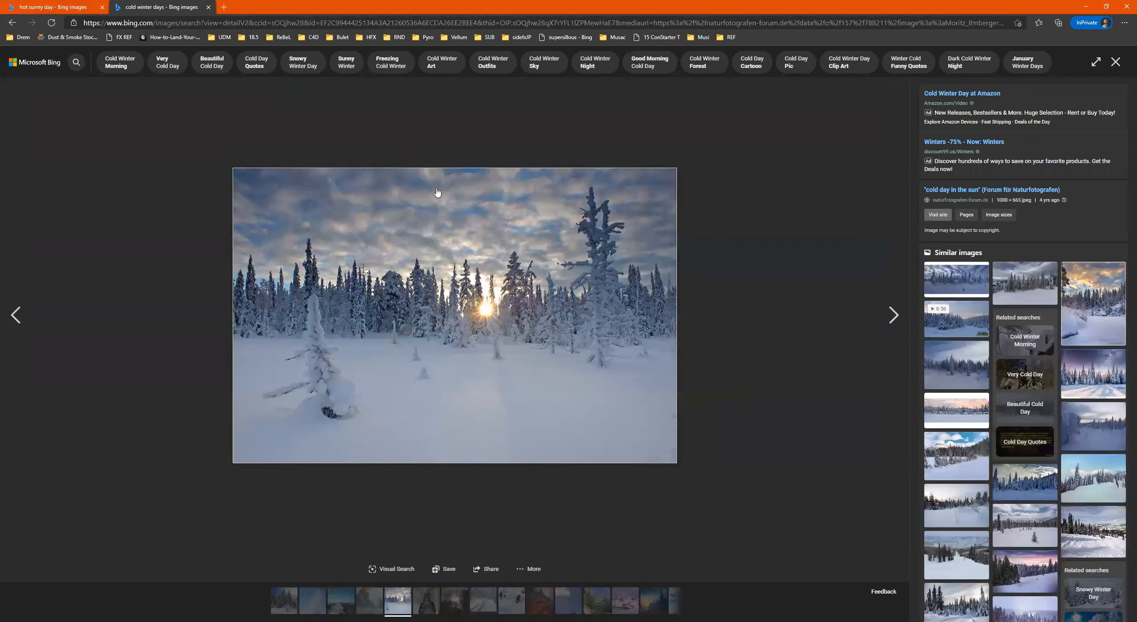
click(13, 23)
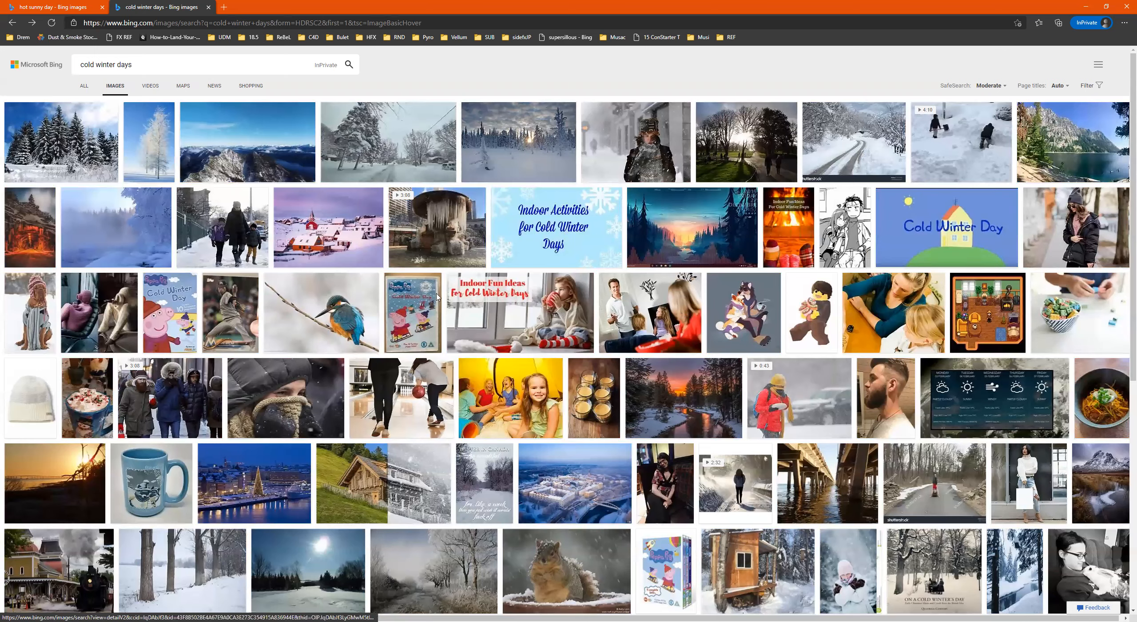
click(169, 213)
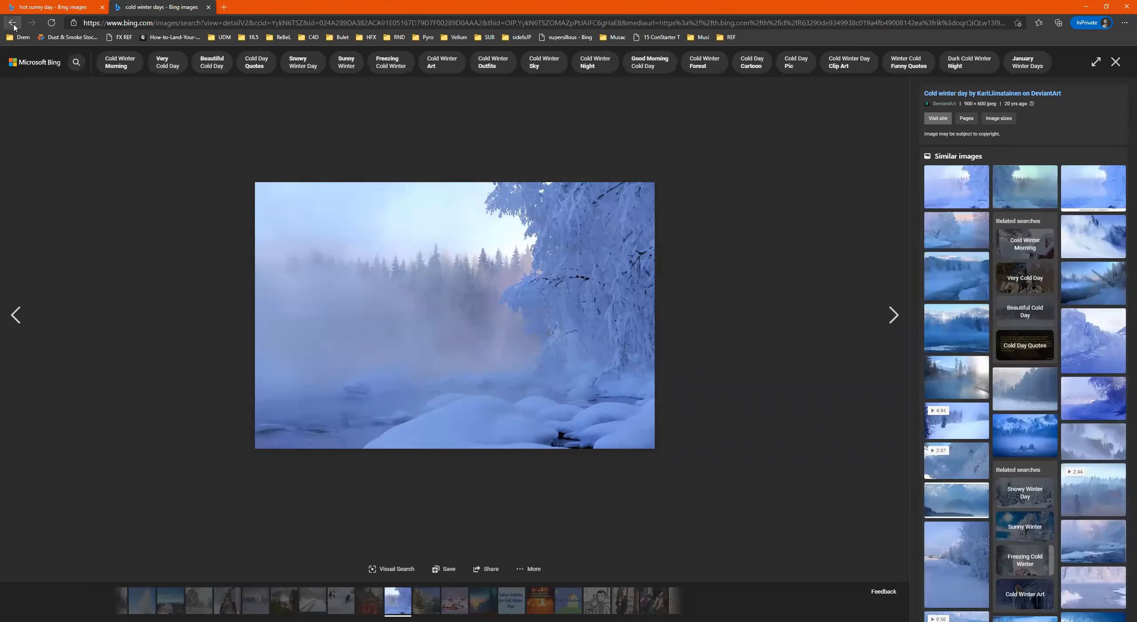
click(13, 23)
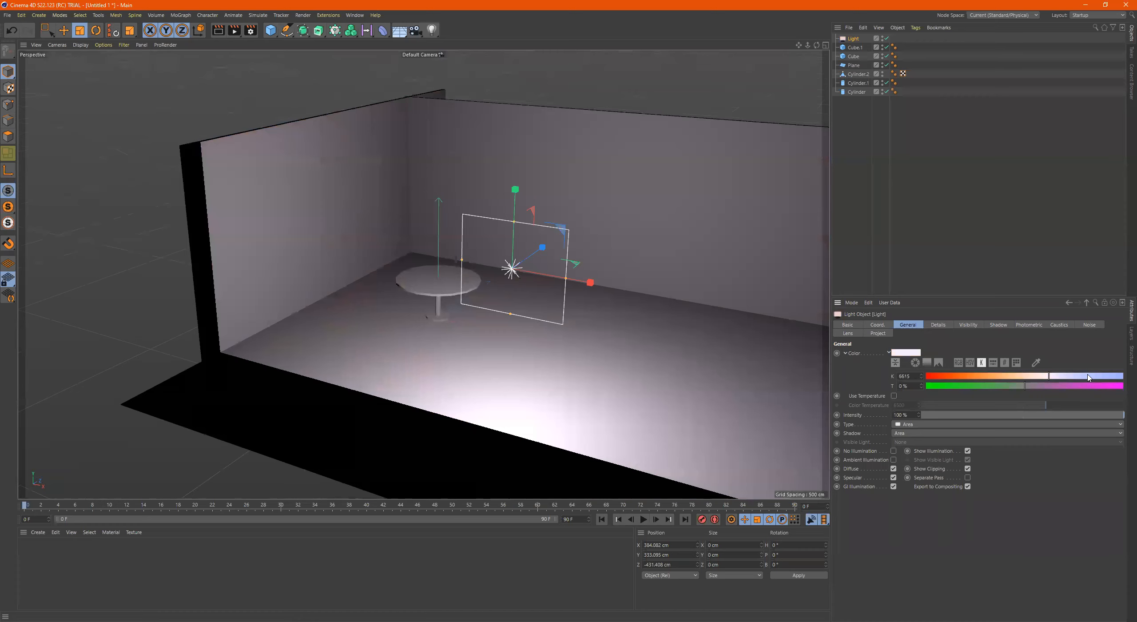
In Cinema 4D, try a cold blue temperature on the light and settle on a warm orange of about 3120.
click(1088, 377)
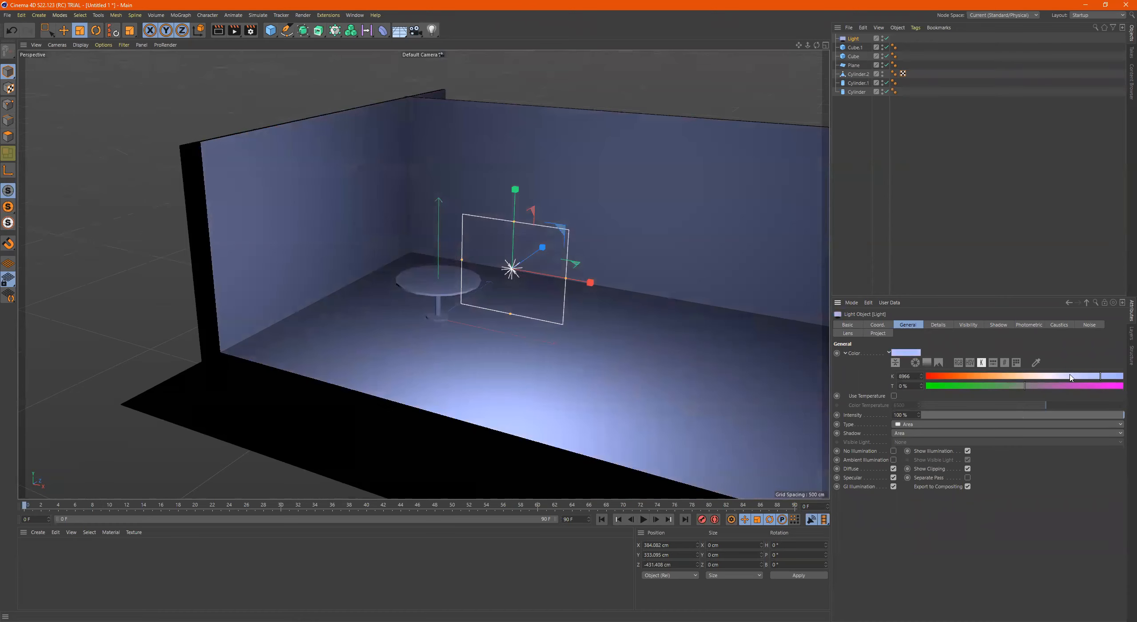
click(1015, 378)
click(973, 377)
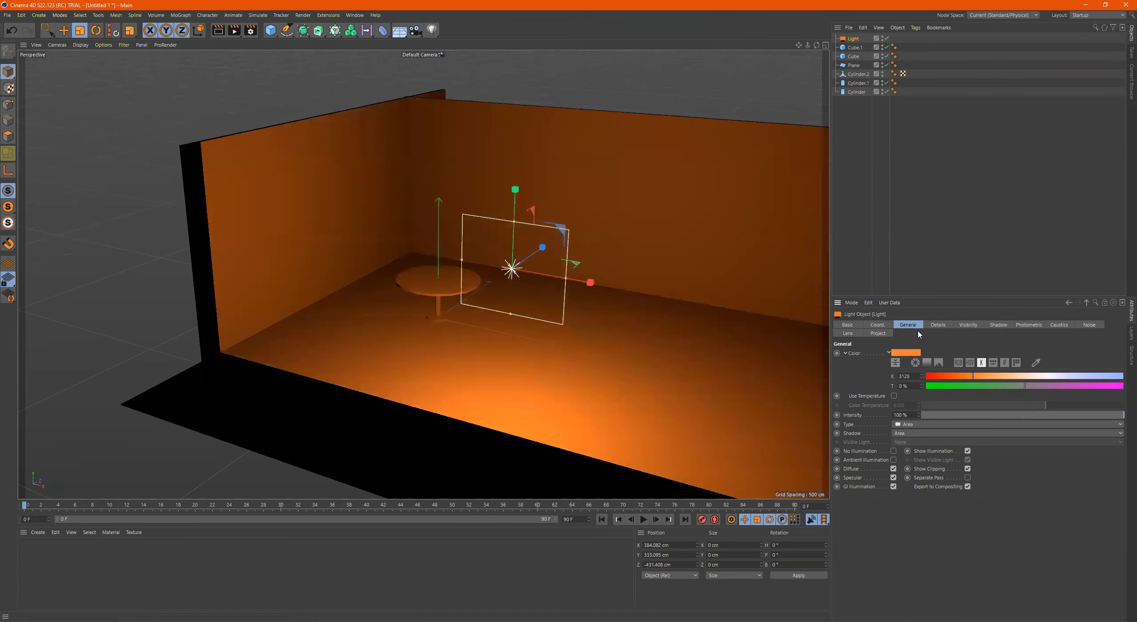
Look through the light's RGB, HSV and Color Mixer color modes and return to Kelvin temperature.
click(958, 362)
click(971, 363)
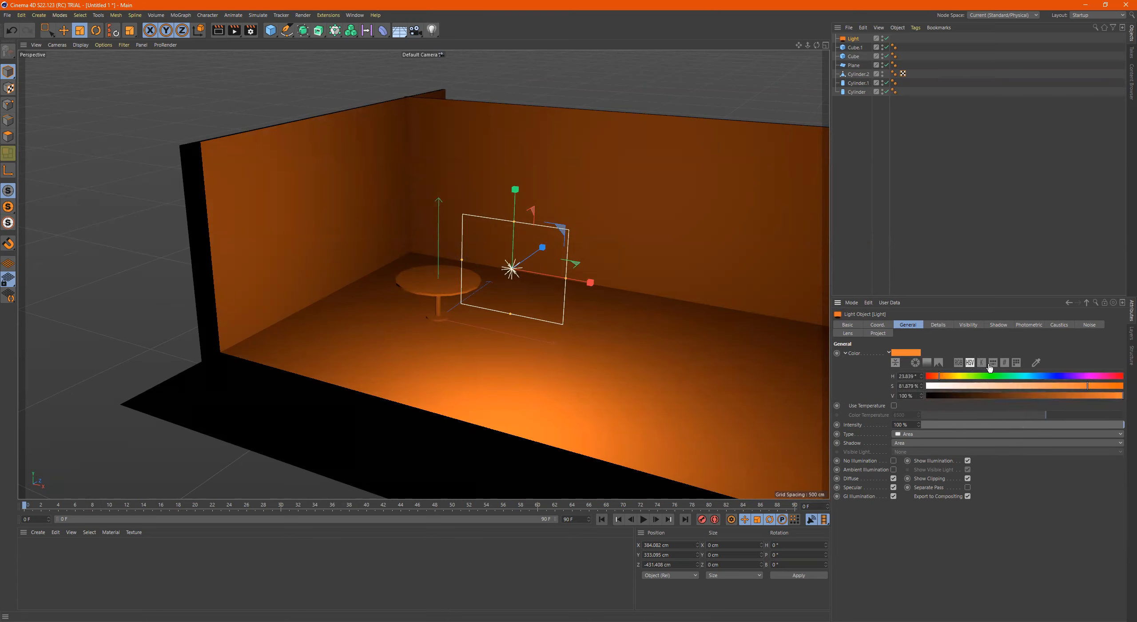
click(982, 363)
click(993, 363)
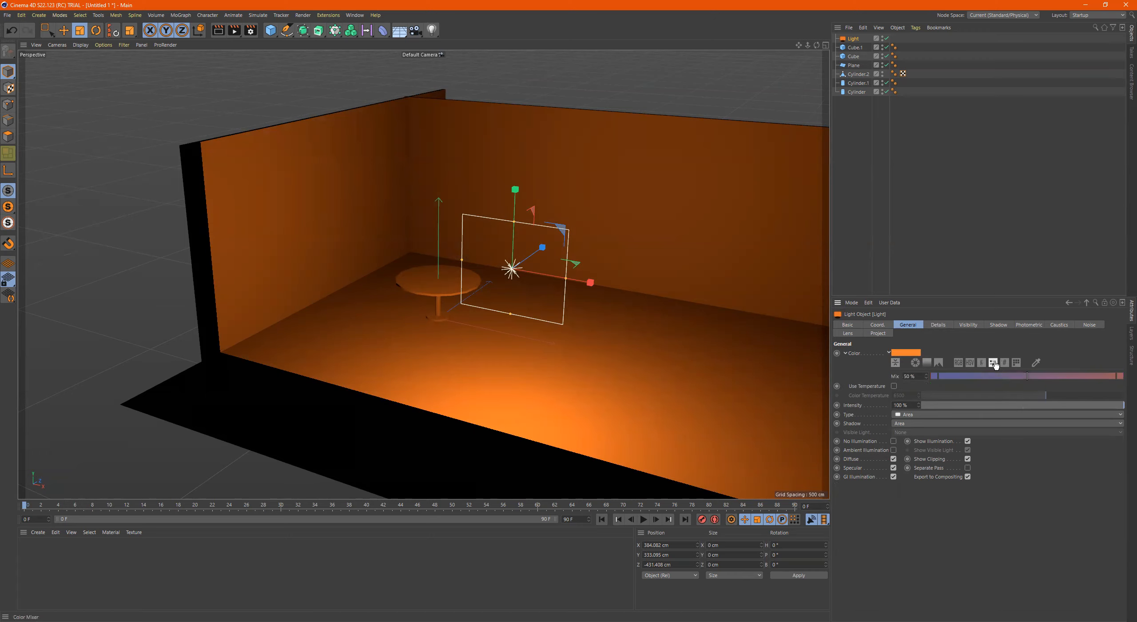
click(1005, 362)
click(993, 363)
click(980, 363)
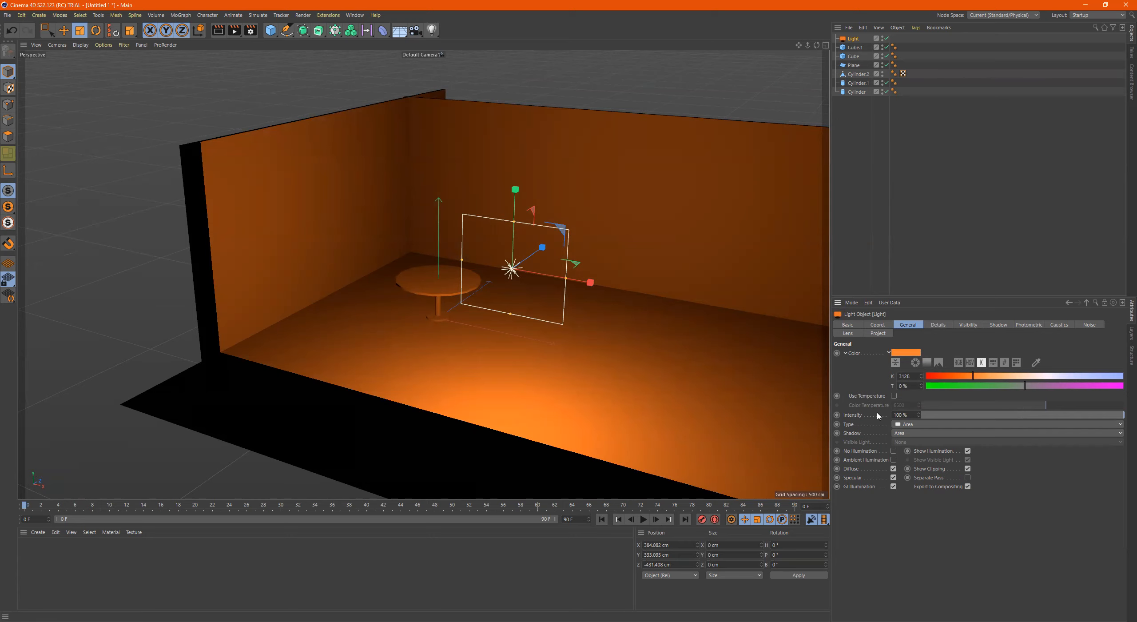
Enable the light's Use Temperature option, try warm and cold color temperatures, and turn the option off again.
click(895, 396)
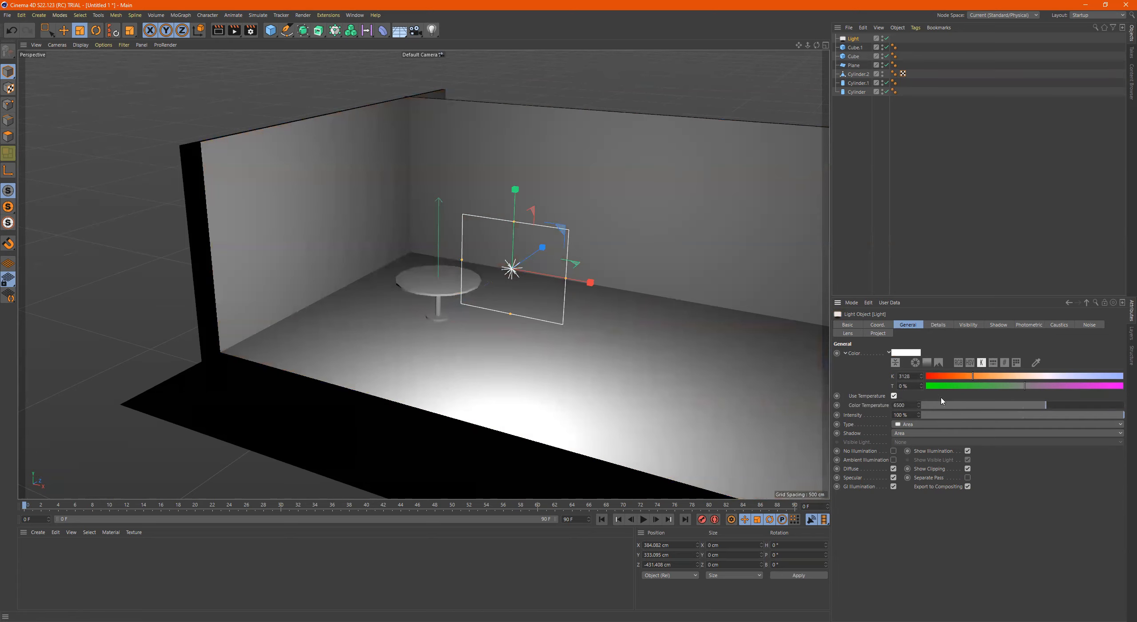
click(970, 405)
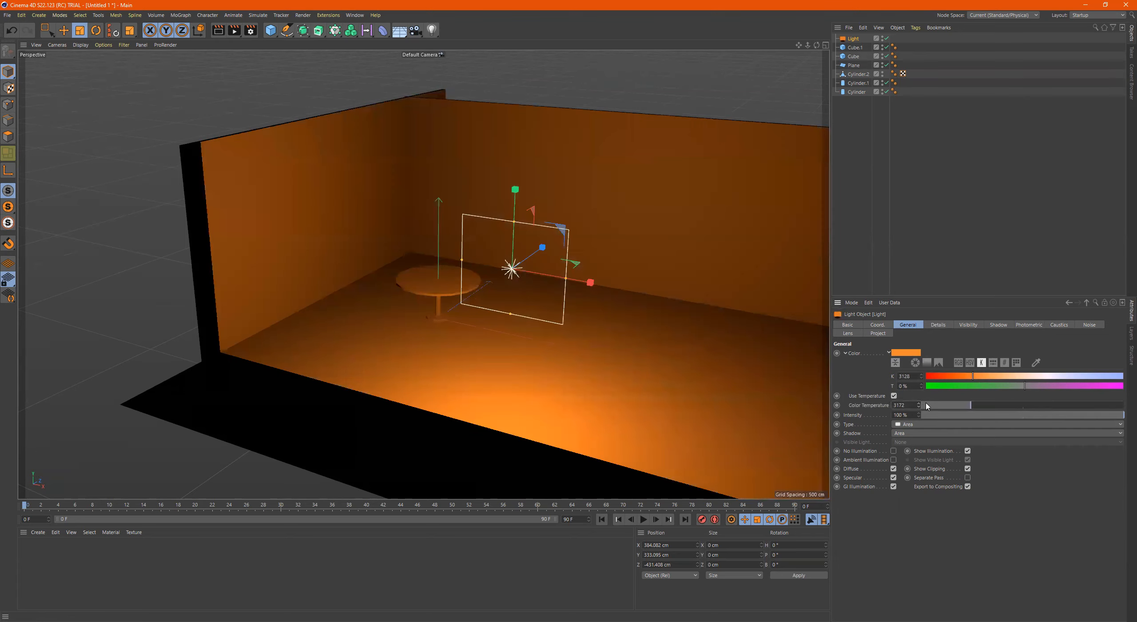
click(927, 405)
drag(928, 405, 986, 406)
click(1055, 404)
click(1111, 404)
click(958, 405)
click(936, 404)
click(1002, 405)
click(985, 404)
Set the light's Kelvin color value to a warm orange of 3473.
click(982, 375)
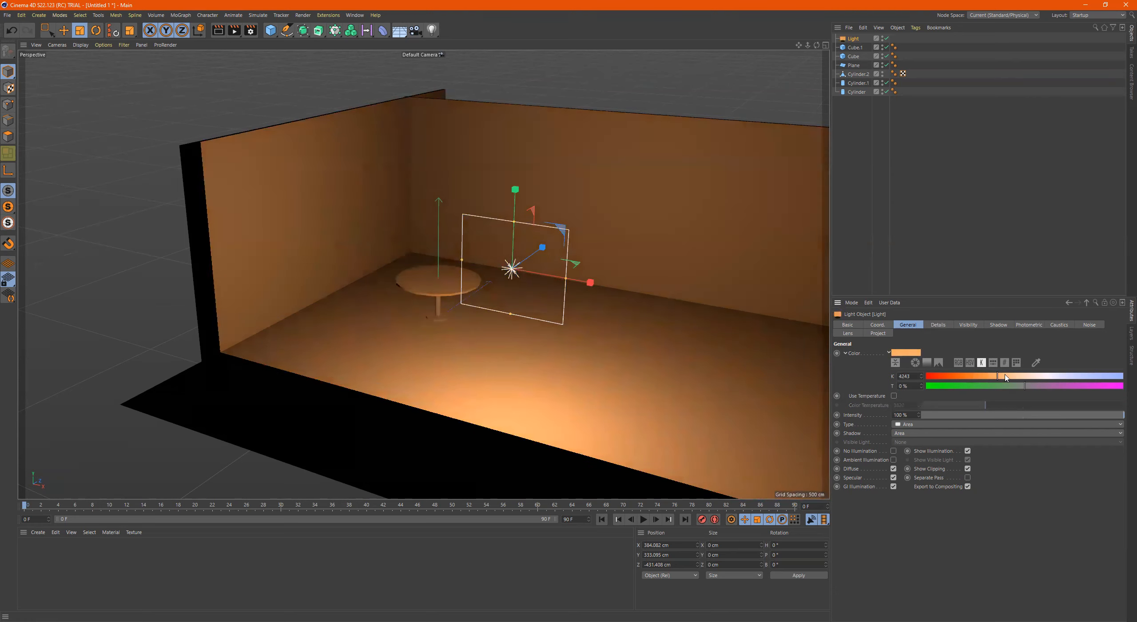
click(981, 376)
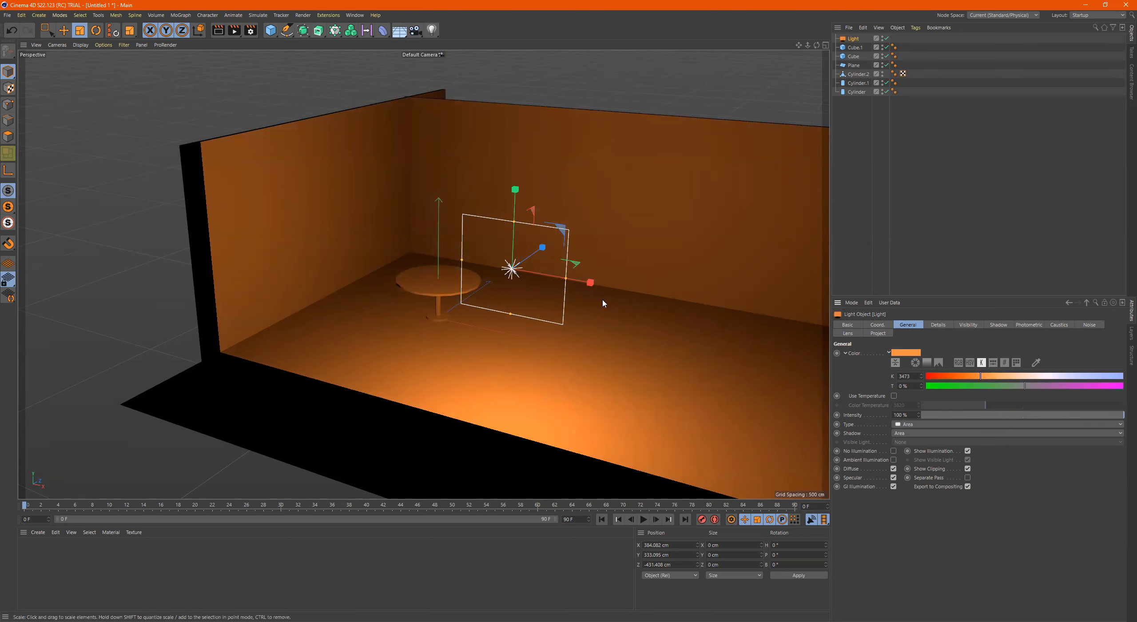
alt+drag(638, 301, 994, 366)
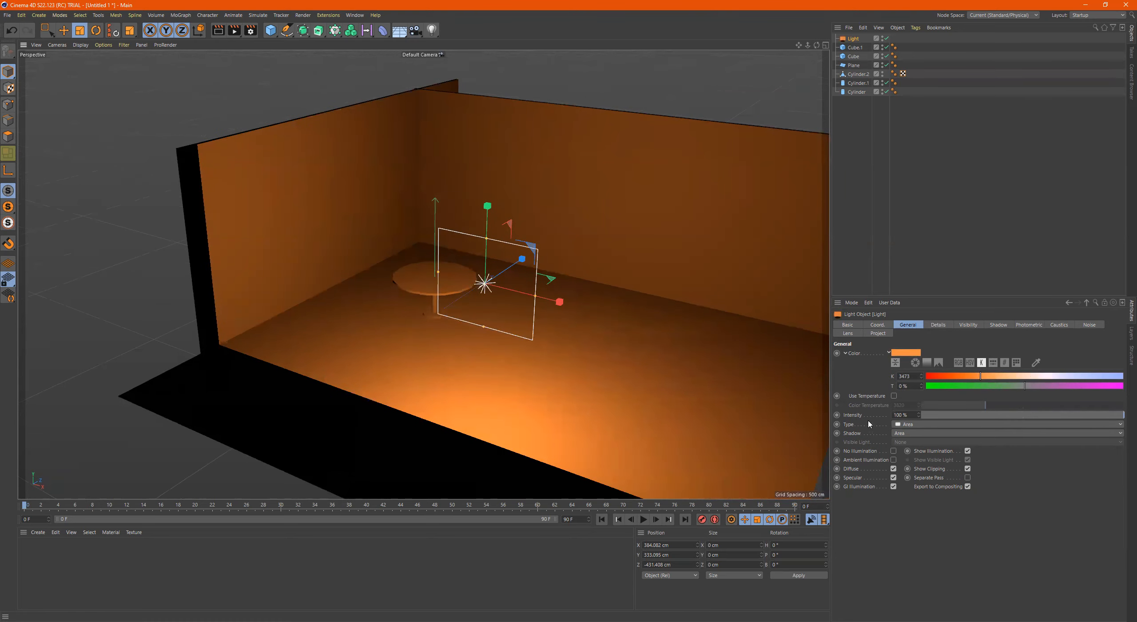
alt+drag(523, 332, 550, 348)
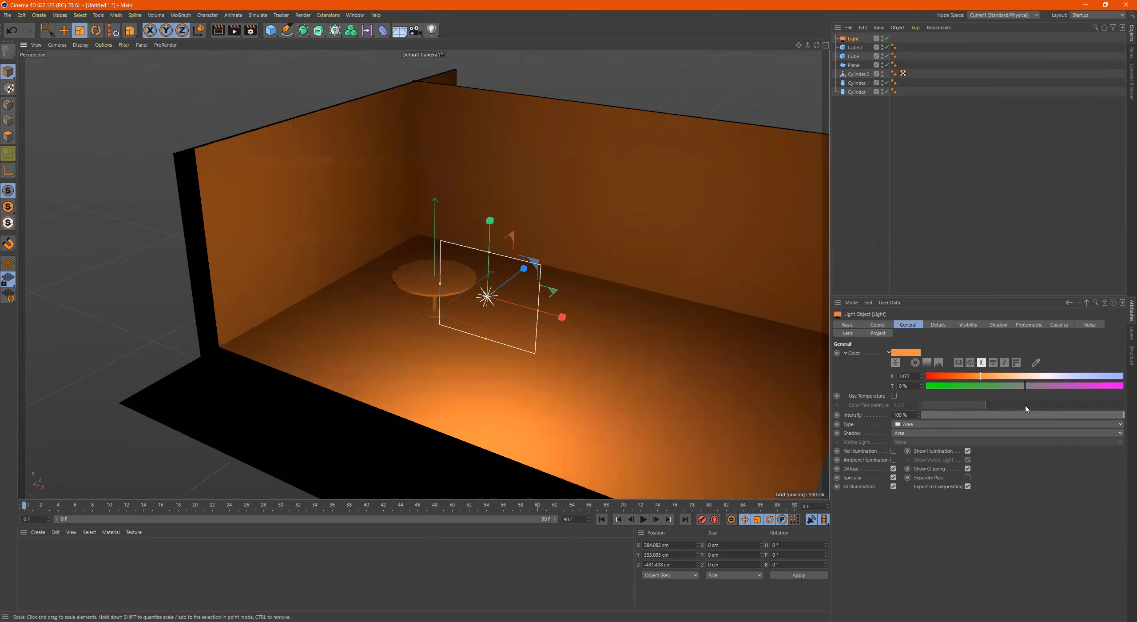
Try different intensities on the light, from about 7% up to full strength and back to 35%.
click(950, 414)
click(934, 415)
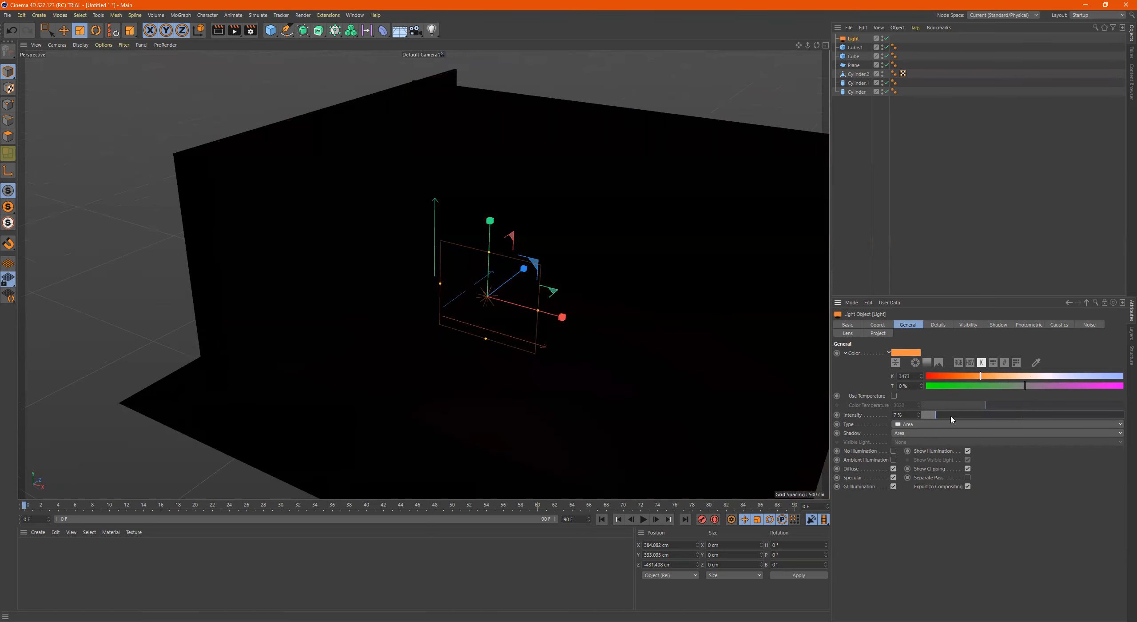
click(951, 417)
click(964, 416)
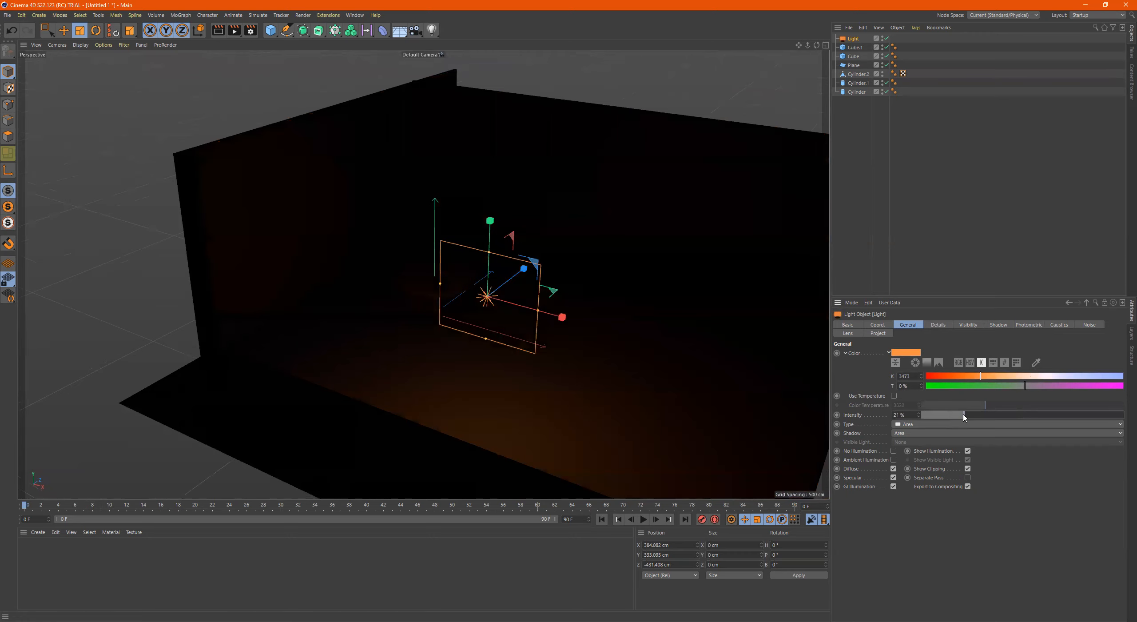
drag(1008, 417, 1124, 418)
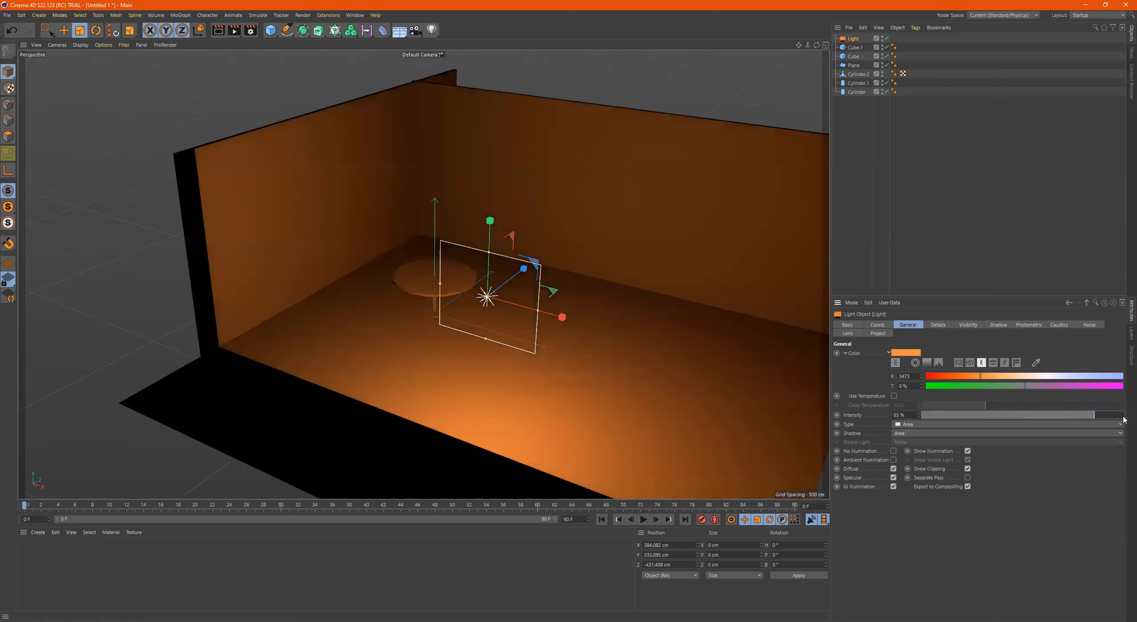
click(1124, 418)
mouse_move(927, 413)
mouse_down()
mouse_move(916, 416)
mouse_move(927, 415)
mouse_up()
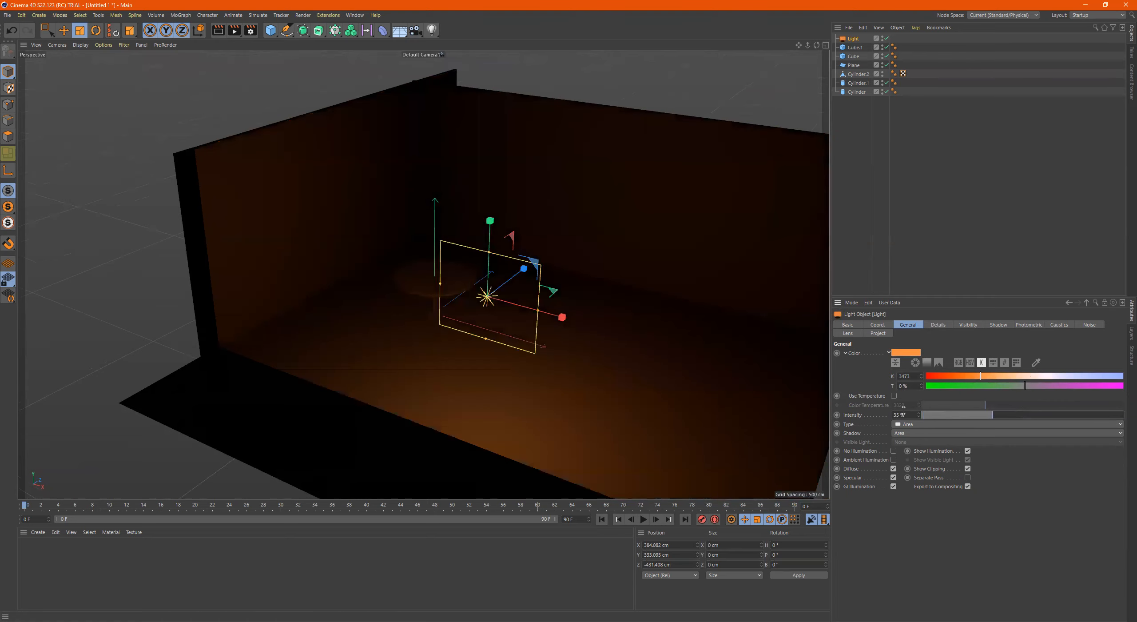
Test the light at 350% intensity in the room, and reduce its intensity to 90%.
click(902, 414)
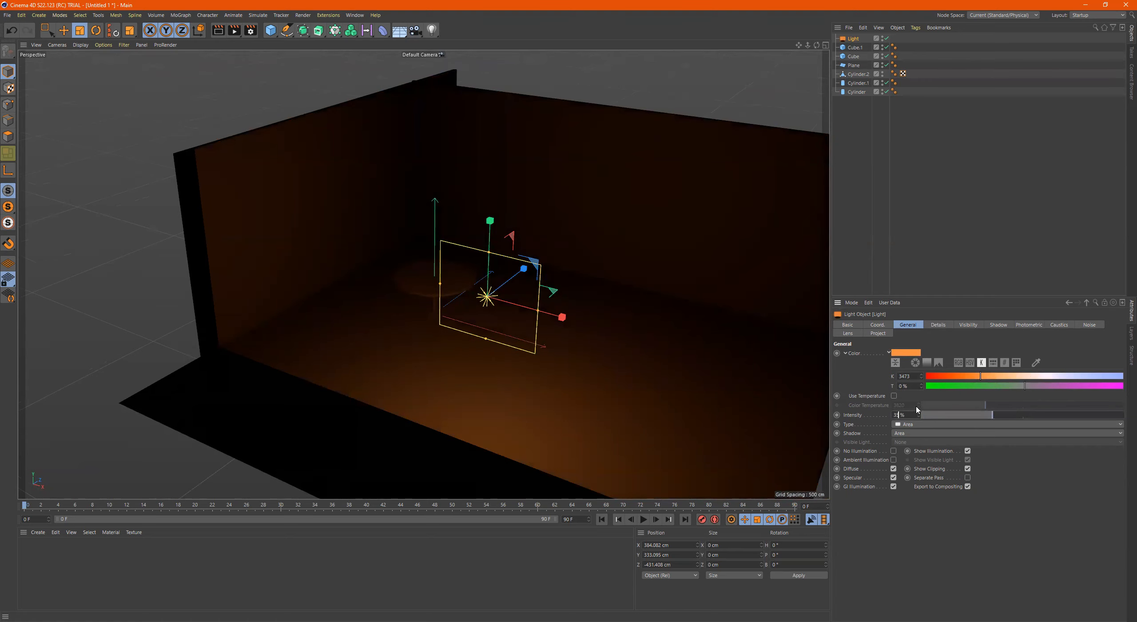
text(0)
key(Return)
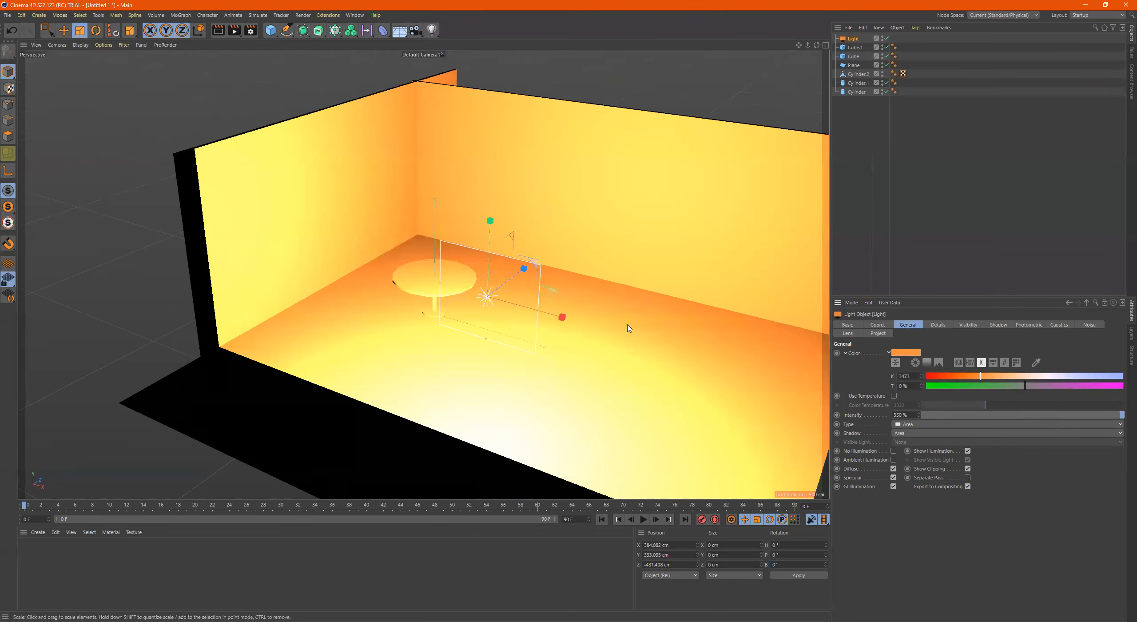
alt+drag(581, 278, 589, 279)
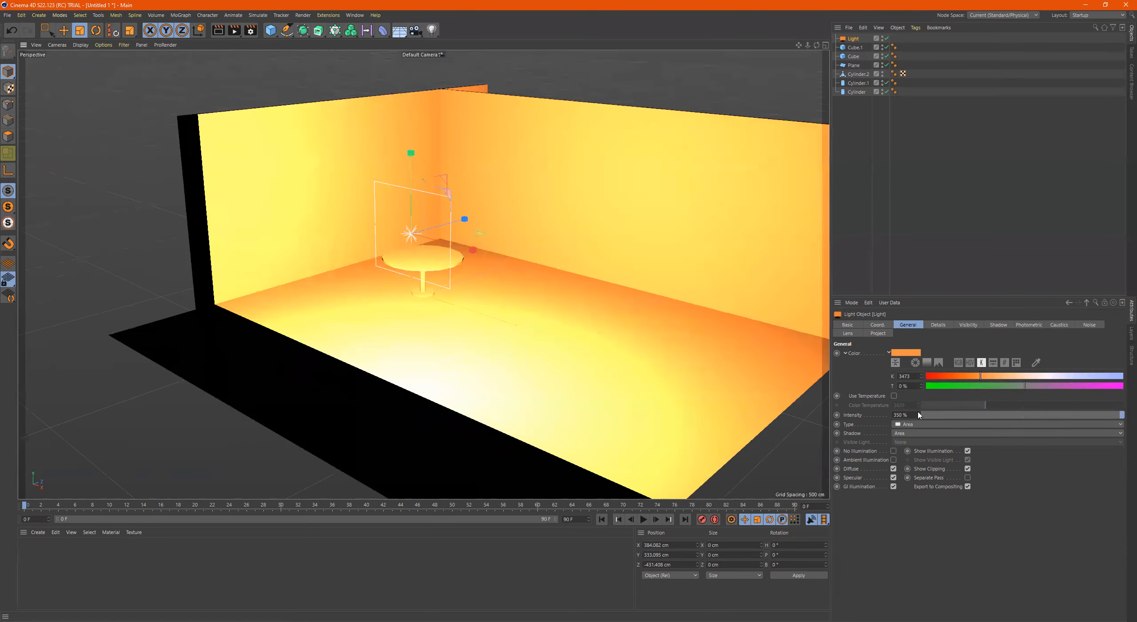
mouse_move(918, 414)
mouse_down()
mouse_move(969, 415)
mouse_move(897, 415)
mouse_move(917, 415)
mouse_up()
alt+drag(480, 326, 497, 336)
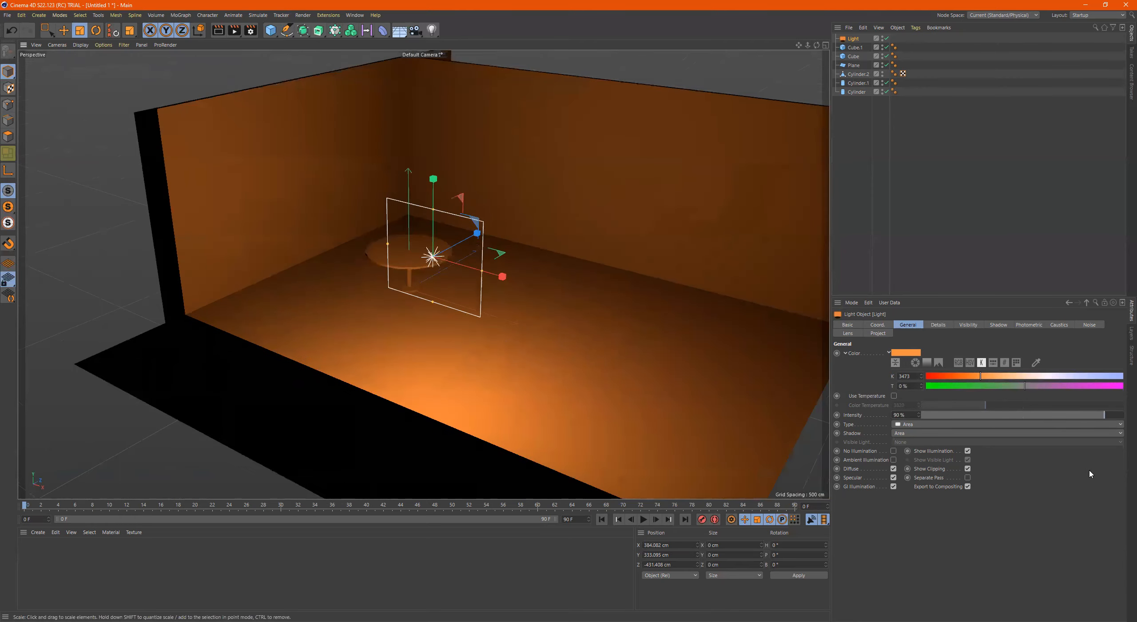
Try the Infinite type on the light, move it to about Z -675 cm, and undo back to the Area light.
click(952, 424)
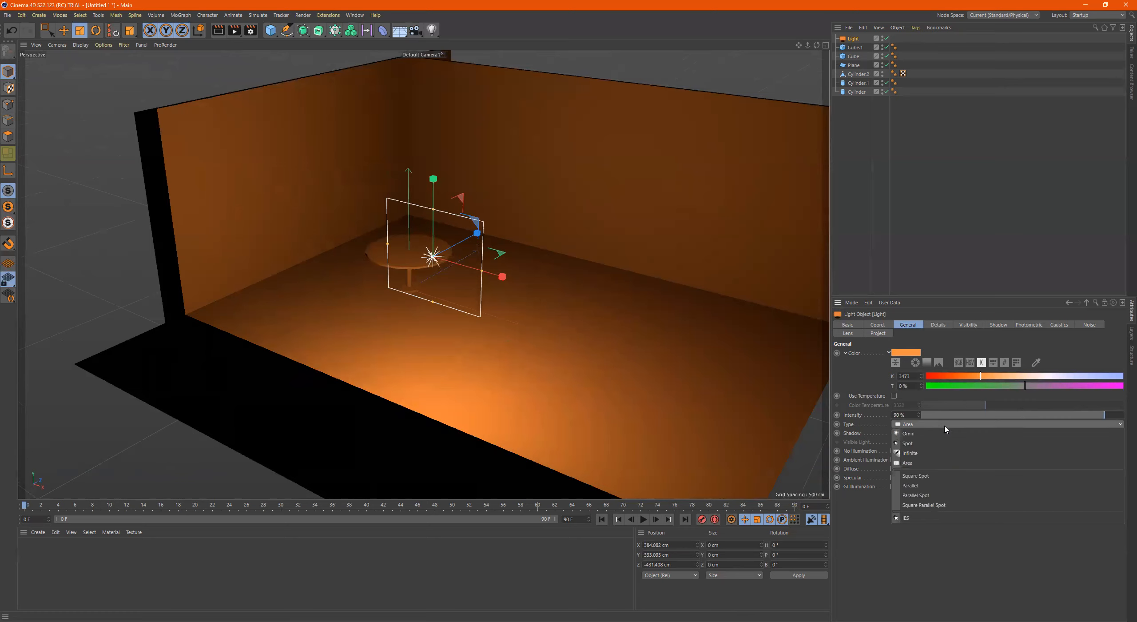
click(928, 462)
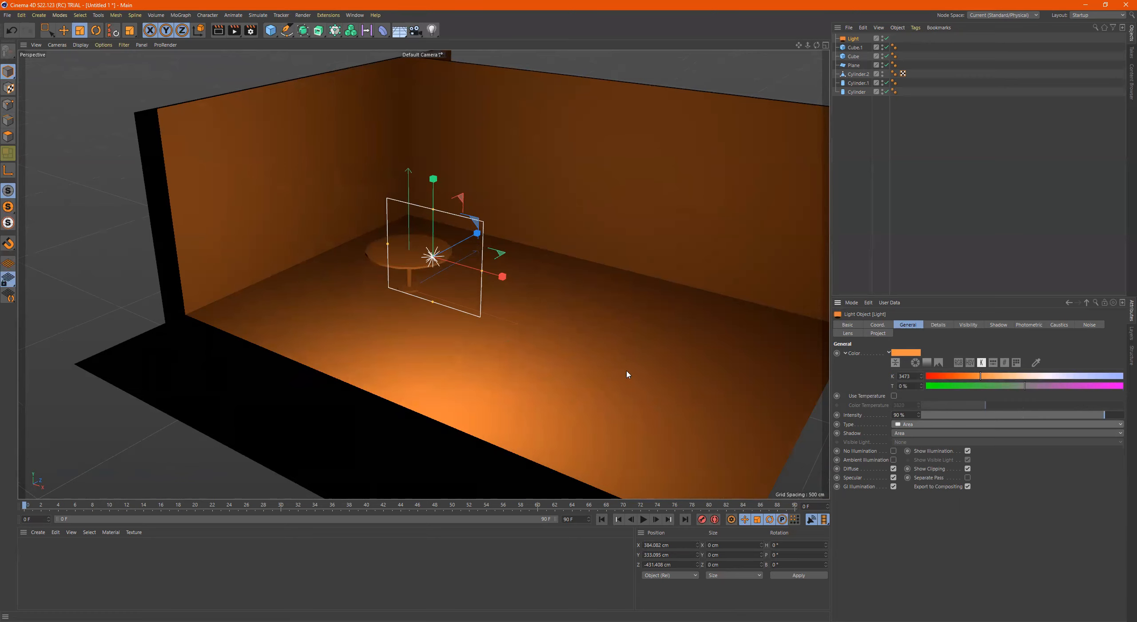
click(926, 424)
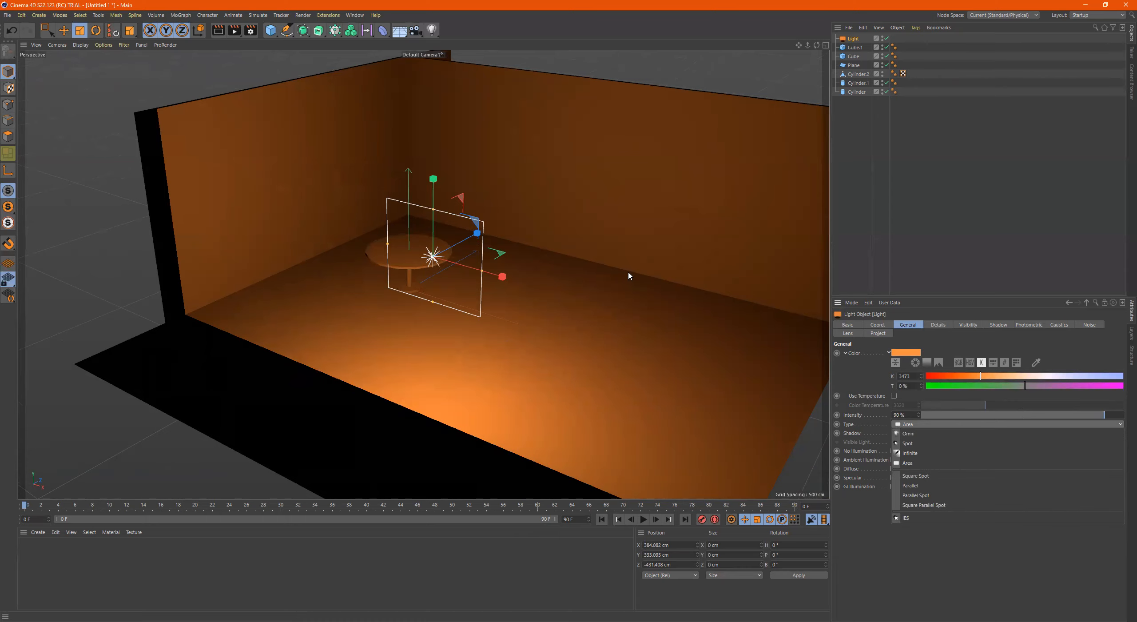
click(935, 454)
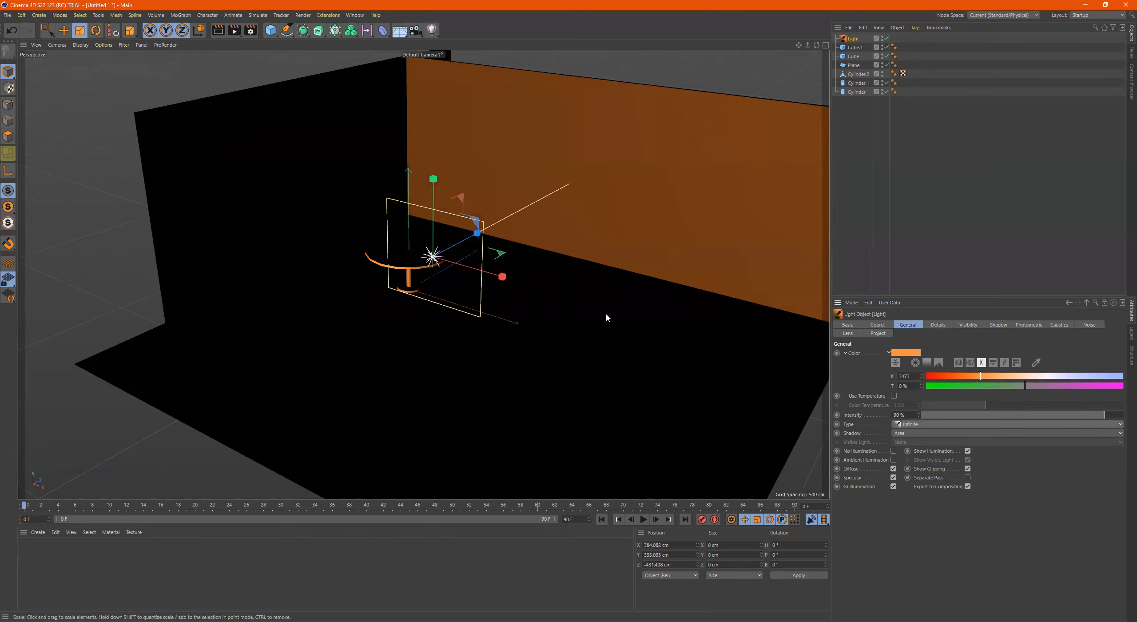
scroll(613, 305, down, 5)
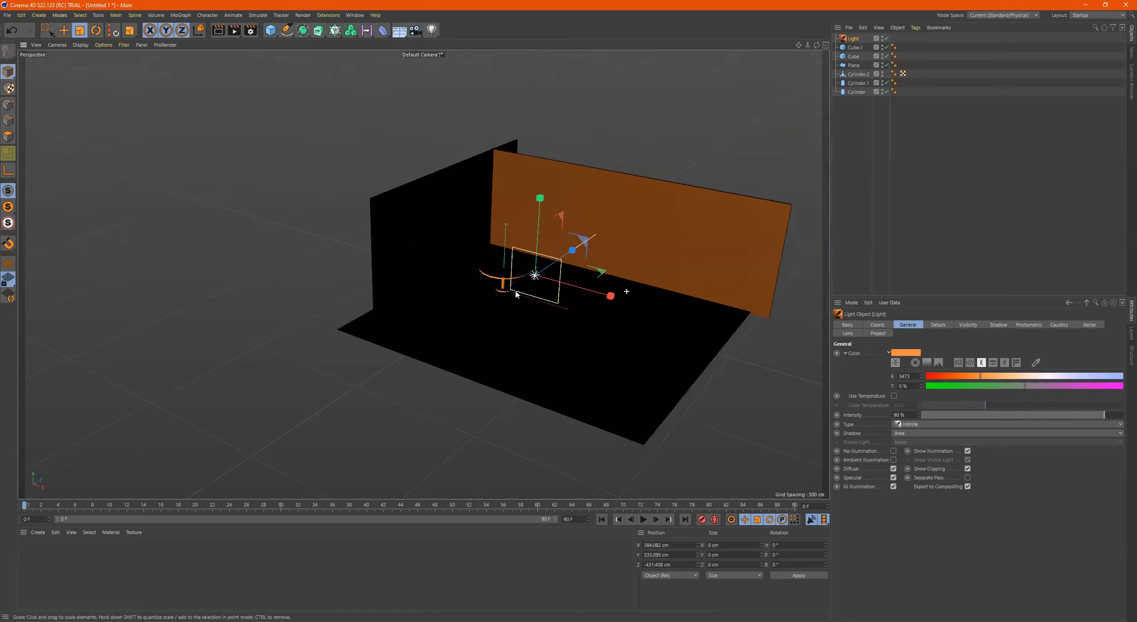
key(r)
alt+drag(517, 294, 527, 319)
key(e)
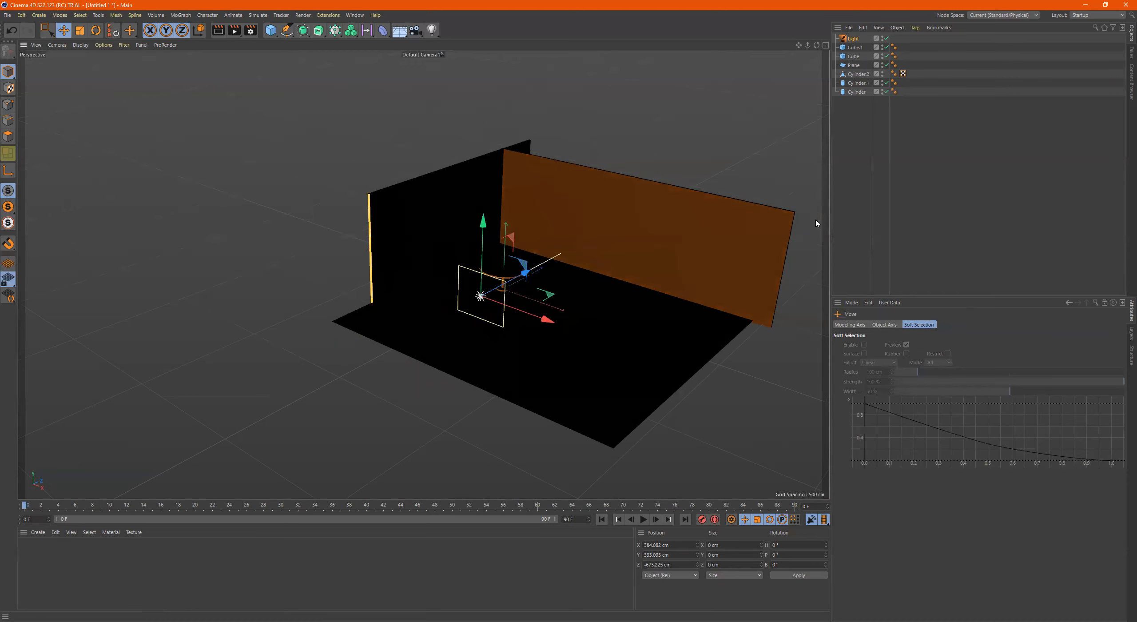
key(ctrl+z)
click(852, 39)
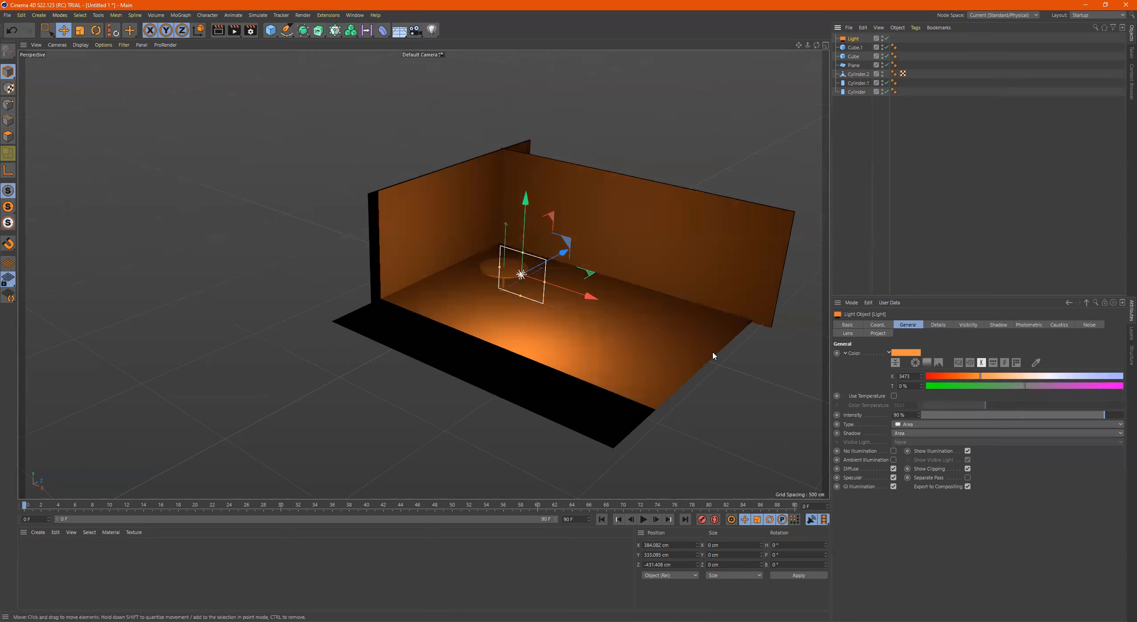
Change the light's type to Spot and pull it away from the back wall to about Z -748 cm.
click(937, 425)
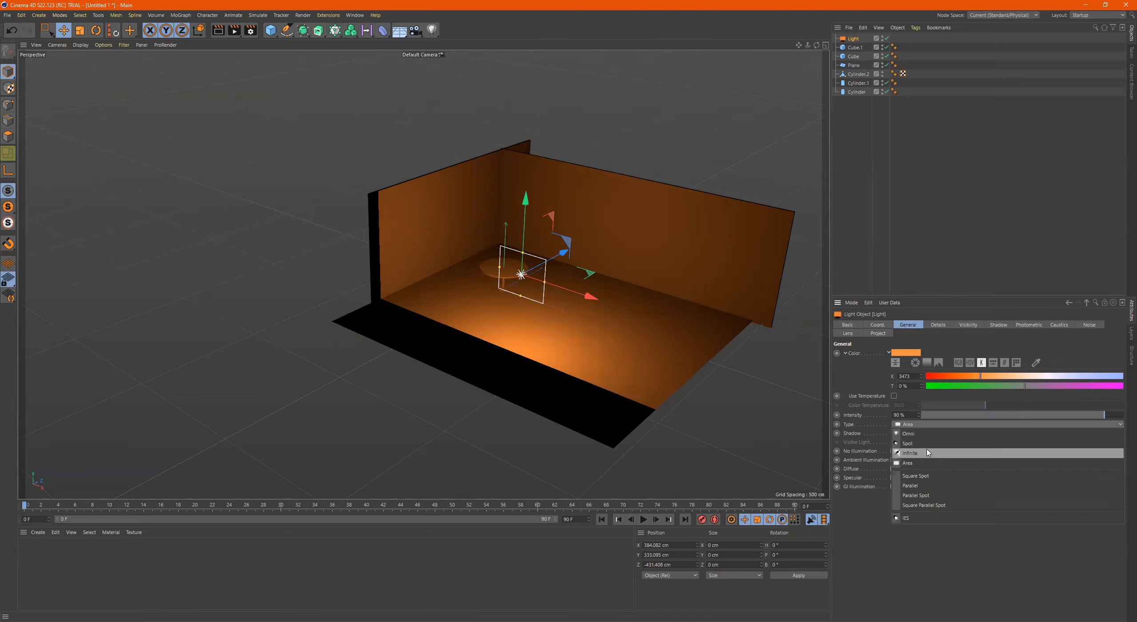
click(908, 443)
scroll(551, 222, up, 3)
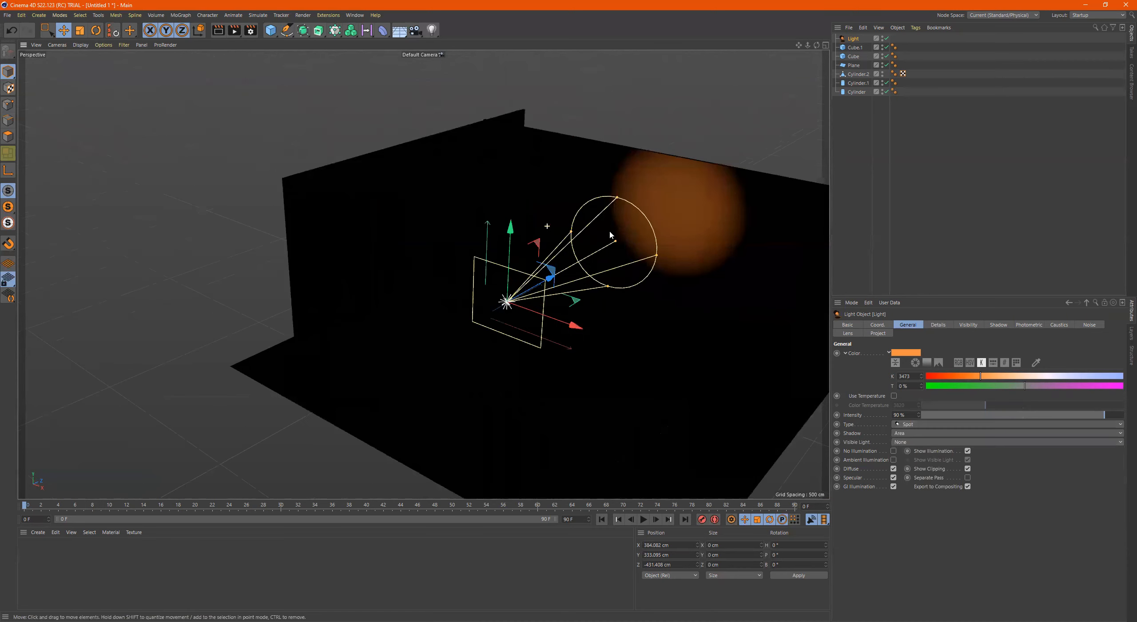
drag(550, 286, 442, 297)
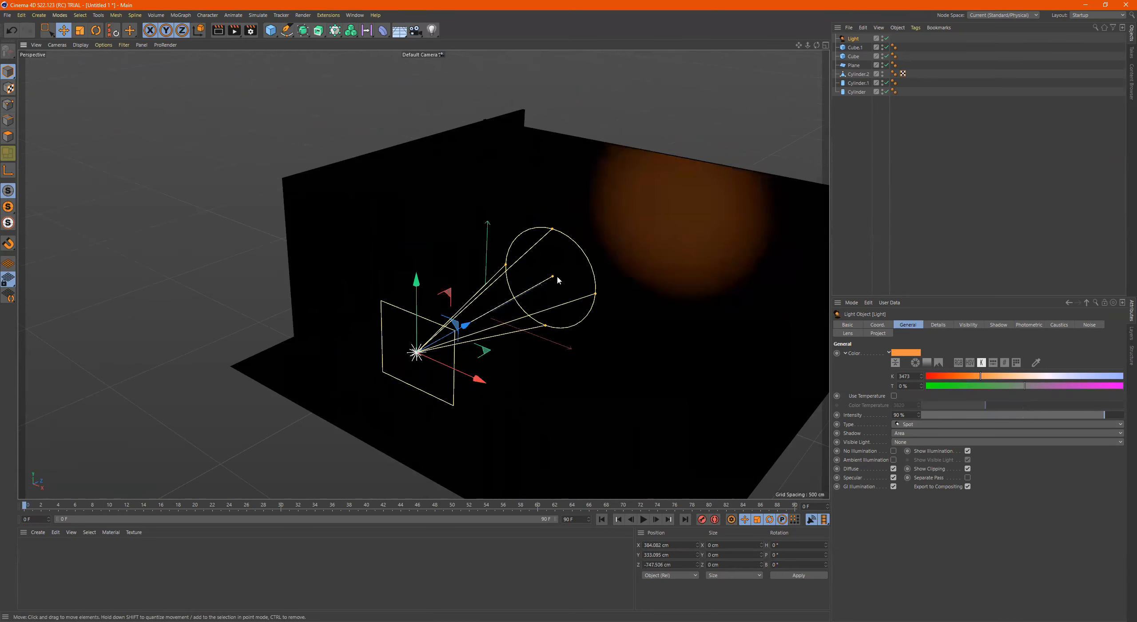
Widen and narrow the spot light's outer cone to vary the lit circle on the back wall.
mouse_move(612, 297)
alt+mouse_down()
mouse_move(653, 302)
mouse_move(626, 287)
alt+mouse_up()
alt+middle_drag(627, 286, 568, 276)
alt+middle_drag(756, 290, 659, 277)
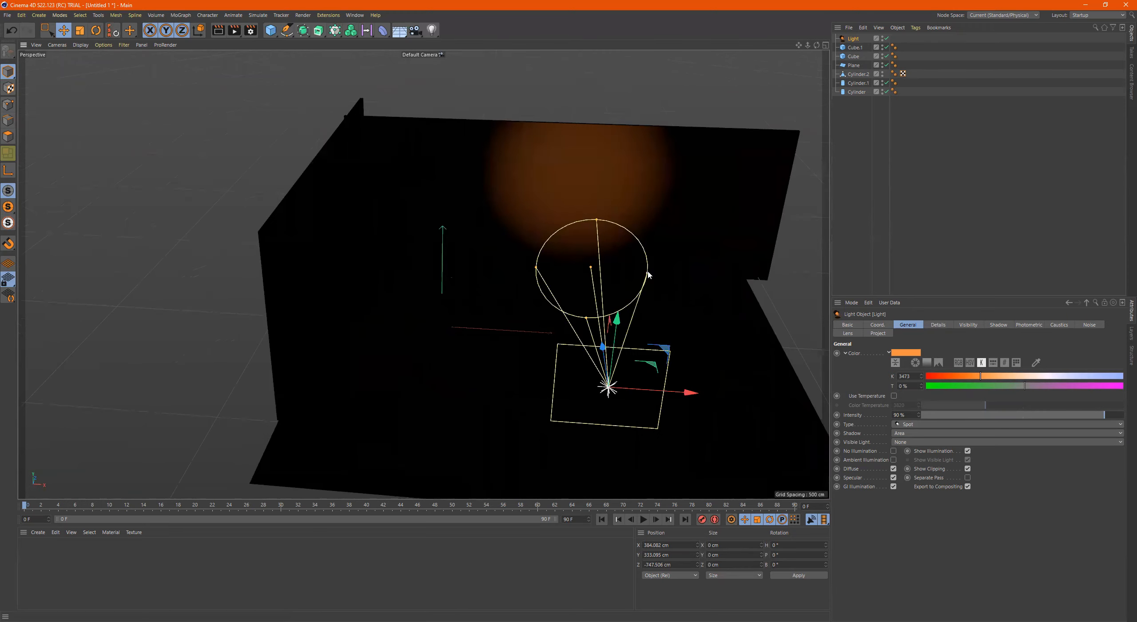
drag(669, 276, 733, 291)
drag(654, 287, 586, 271)
Reposition the spot light lower in the room at about X 361 cm, Y 174 cm, with a narrow cone.
drag(460, 198, 500, 276)
mouse_move(528, 358)
mouse_down()
mouse_move(592, 359)
mouse_move(525, 356)
mouse_up()
mouse_move(453, 270)
mouse_down()
mouse_move(438, 289)
mouse_move(453, 273)
mouse_up()
drag(530, 354, 393, 307)
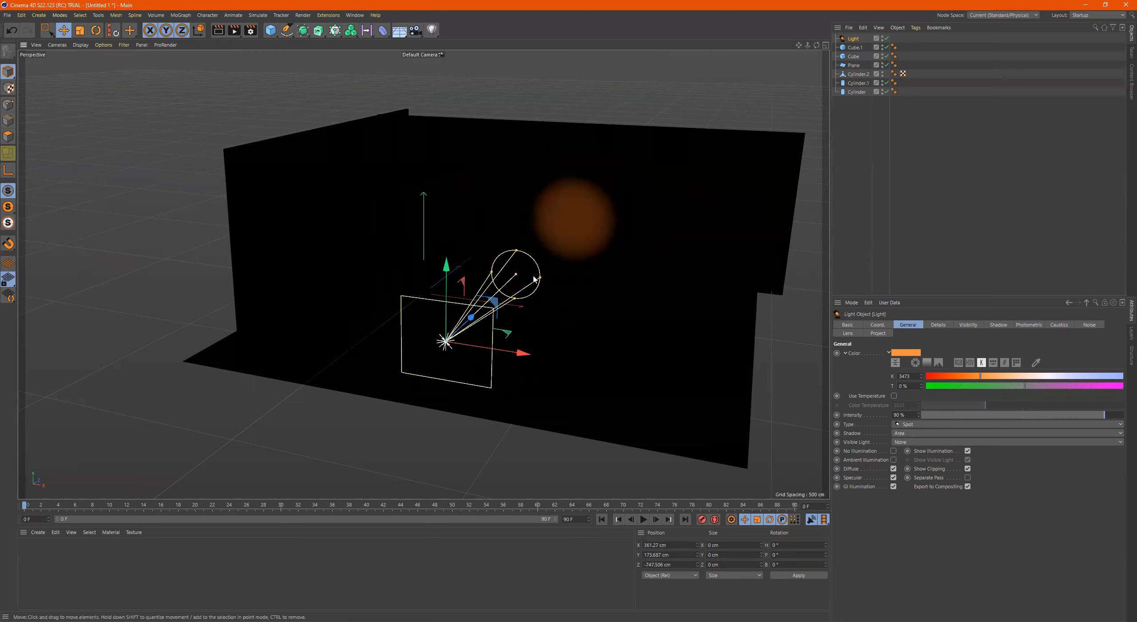
Widen the spot light's outer cone, and adjust it to a medium size with a small inner cone inside.
drag(541, 278, 582, 290)
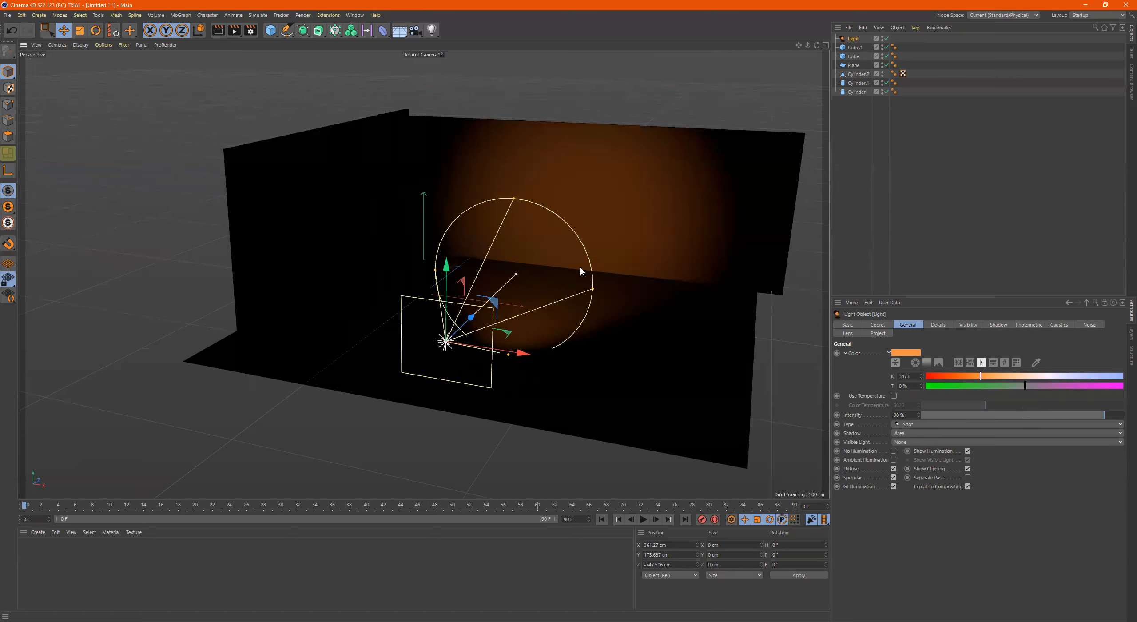
mouse_move(516, 274)
mouse_down()
mouse_move(428, 263)
mouse_move(497, 284)
mouse_up()
drag(513, 195, 508, 234)
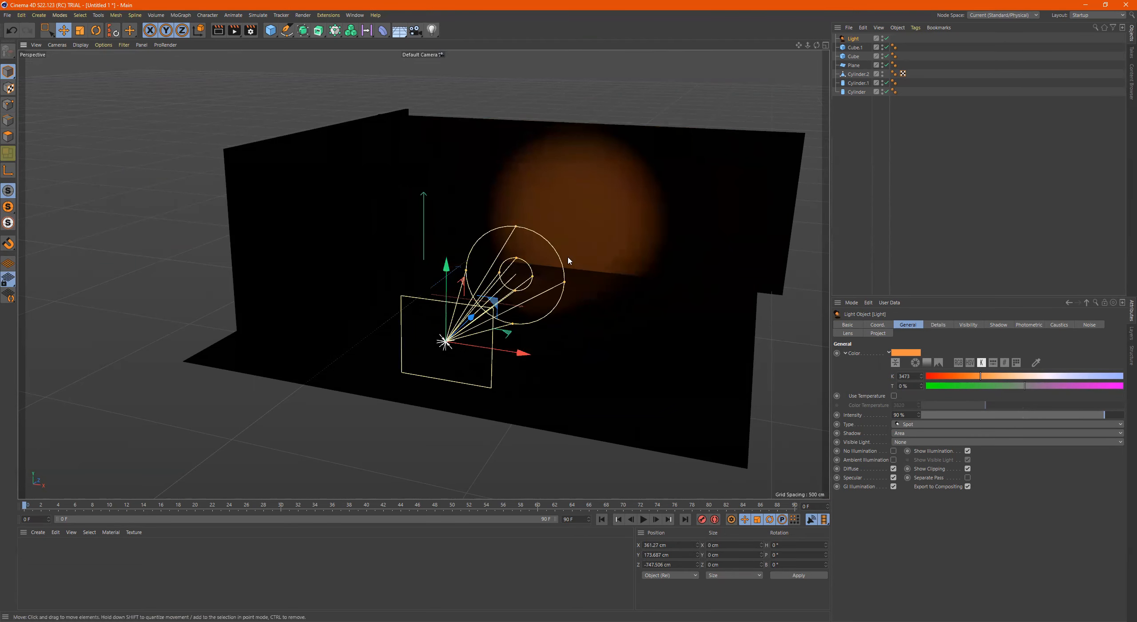
Move the spot light closer to the back wall, to about Z -522 cm, and widen its outer cone slightly.
alt+drag(579, 256, 515, 248)
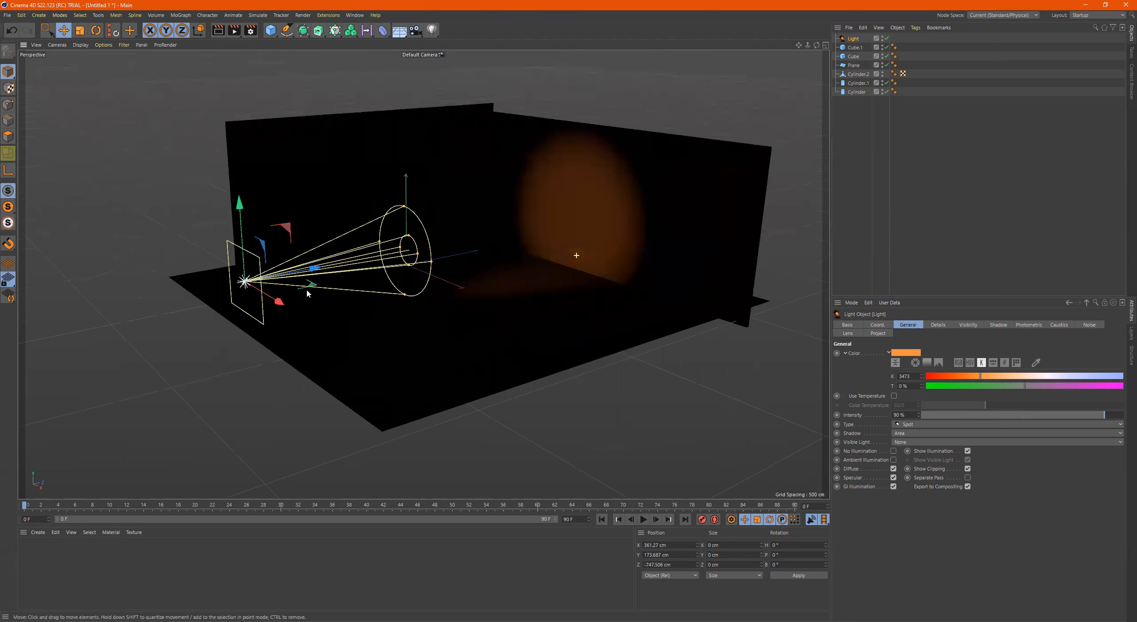
drag(343, 291, 384, 289)
alt+drag(479, 254, 475, 243)
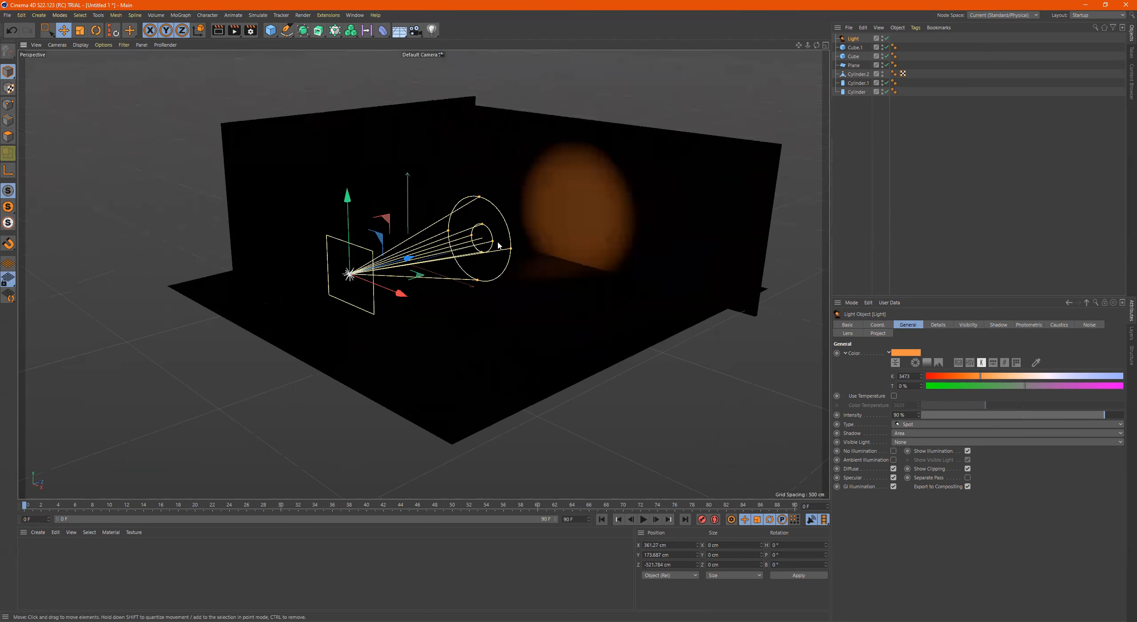
alt+right_drag(499, 254, 536, 249)
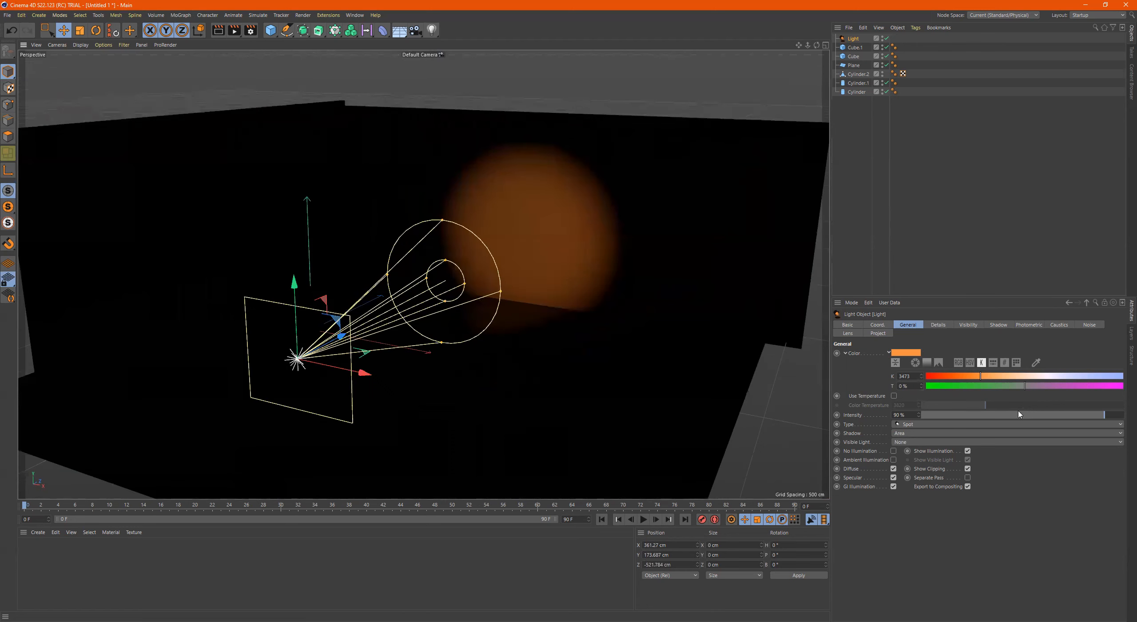
mouse_move(501, 292)
mouse_down()
mouse_move(515, 296)
mouse_move(503, 292)
mouse_up()
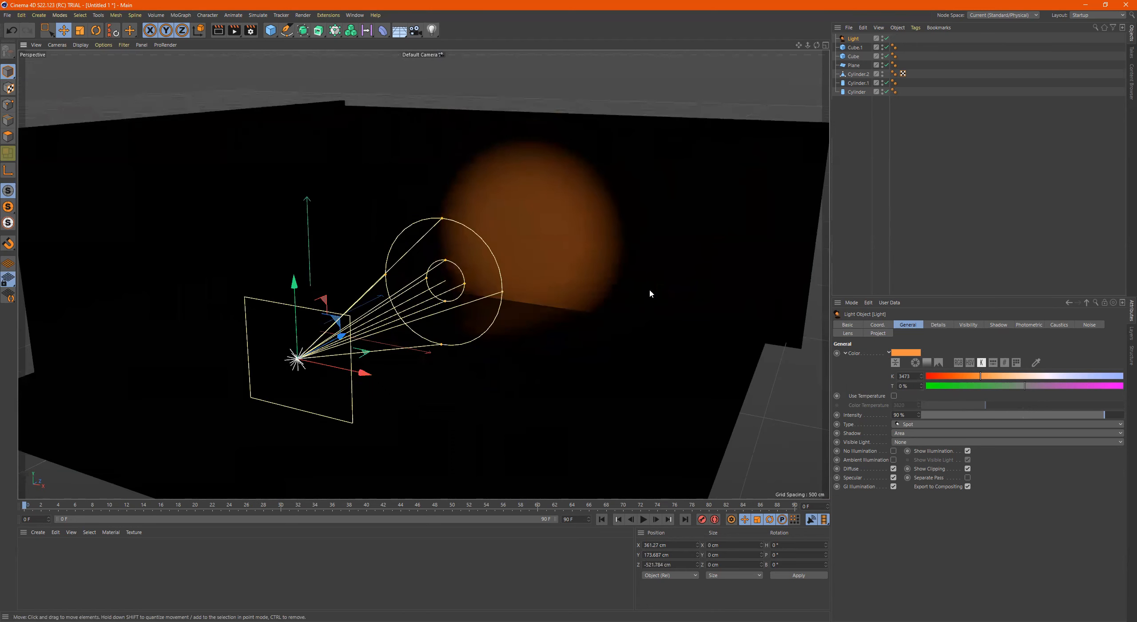
Change the light's type to Omni and move it along Z toward the back wall to about -74 cm.
click(926, 426)
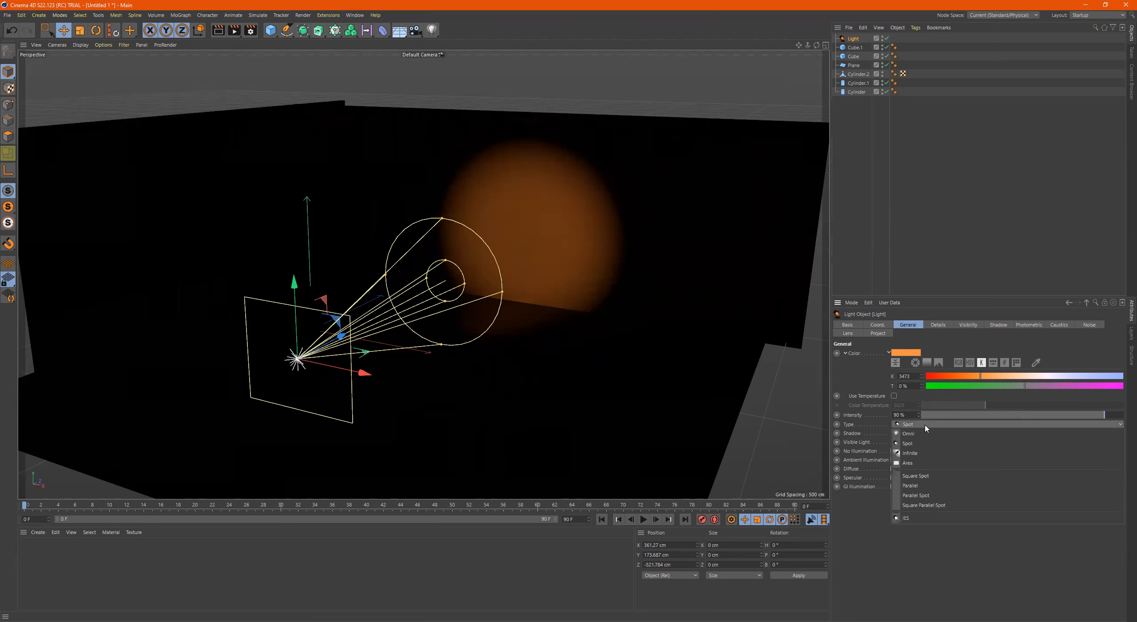
click(925, 434)
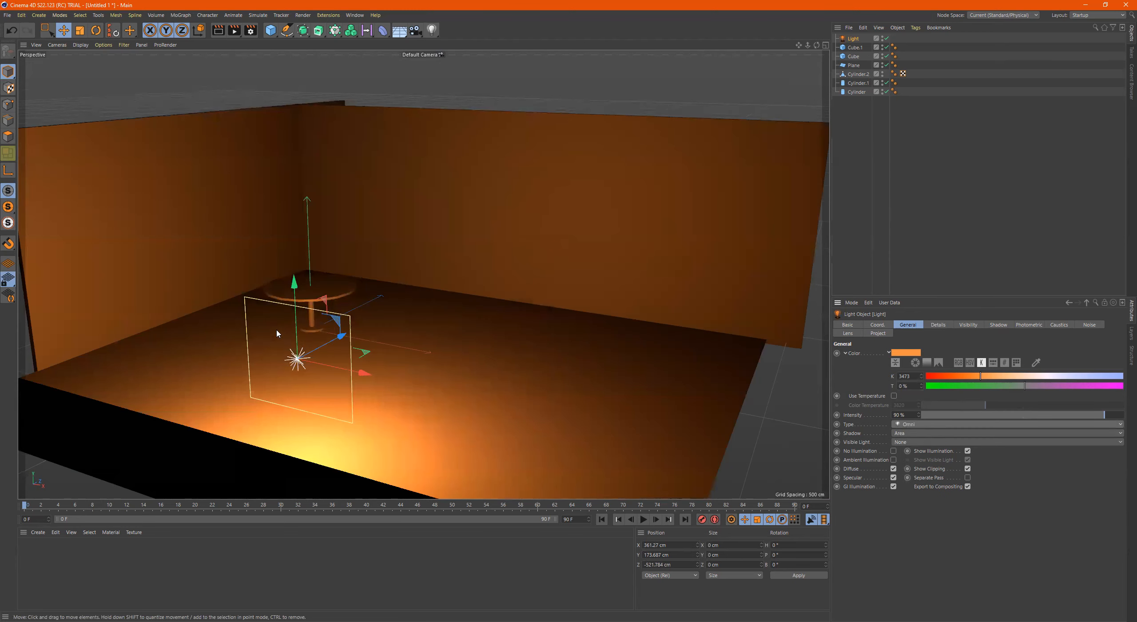
drag(323, 348, 502, 271)
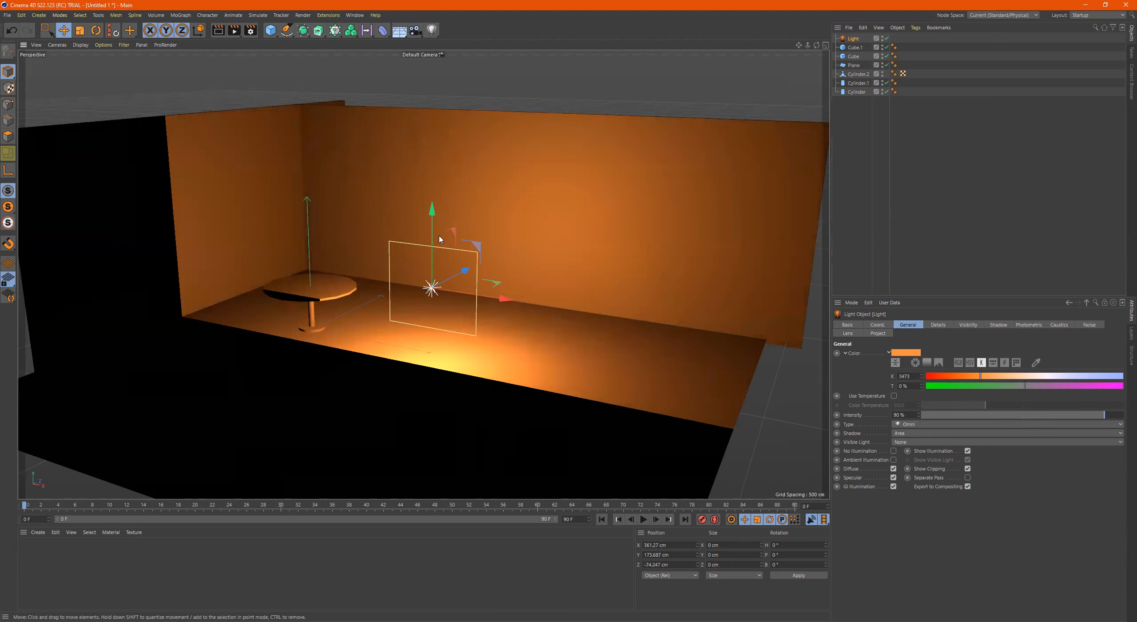
Raise the Omni light above the floor to about Y 333 cm.
alt+drag(502, 275, 436, 314)
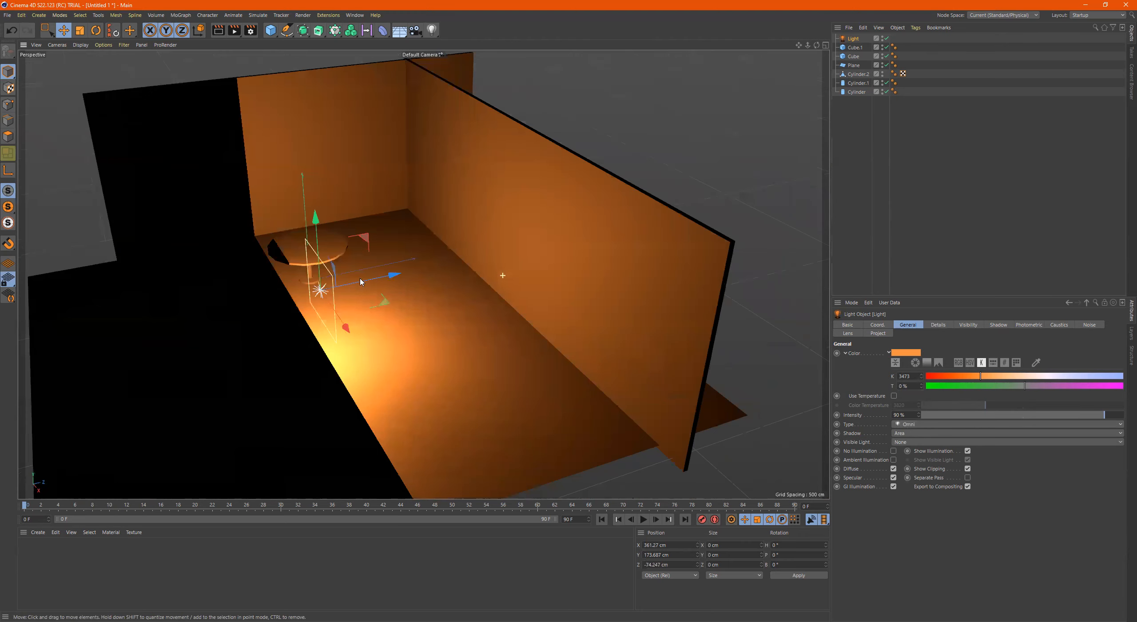
alt+drag(381, 329, 334, 189)
key(ctrl+y)
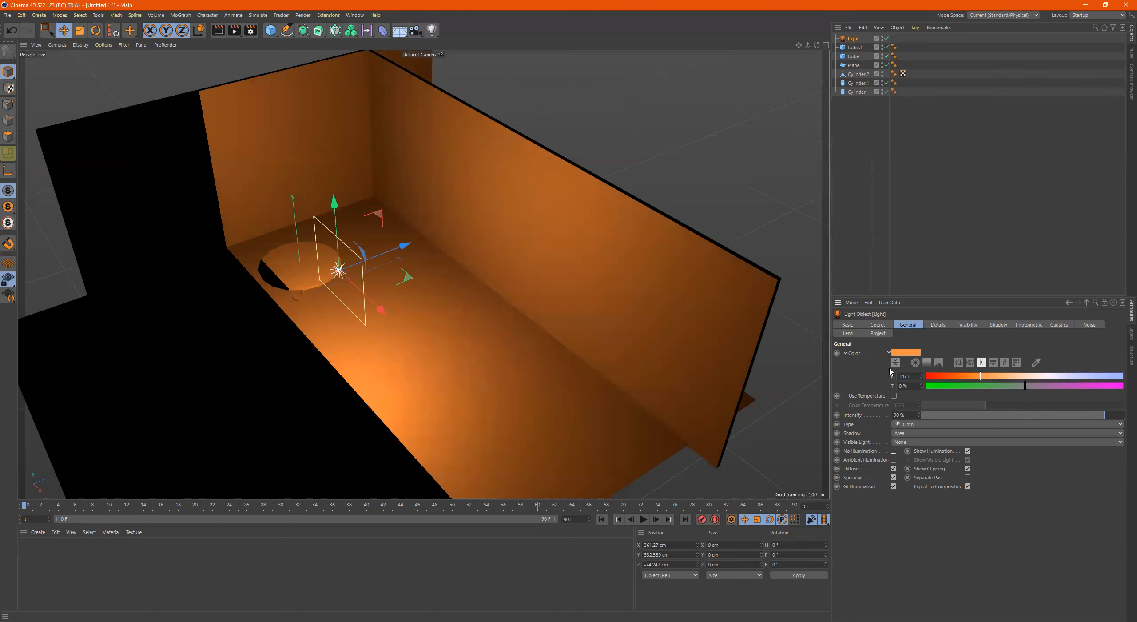
Review the light's Details, Visibility, Shadow, Photometric, Caustics, Noise and Lens settings.
click(950, 326)
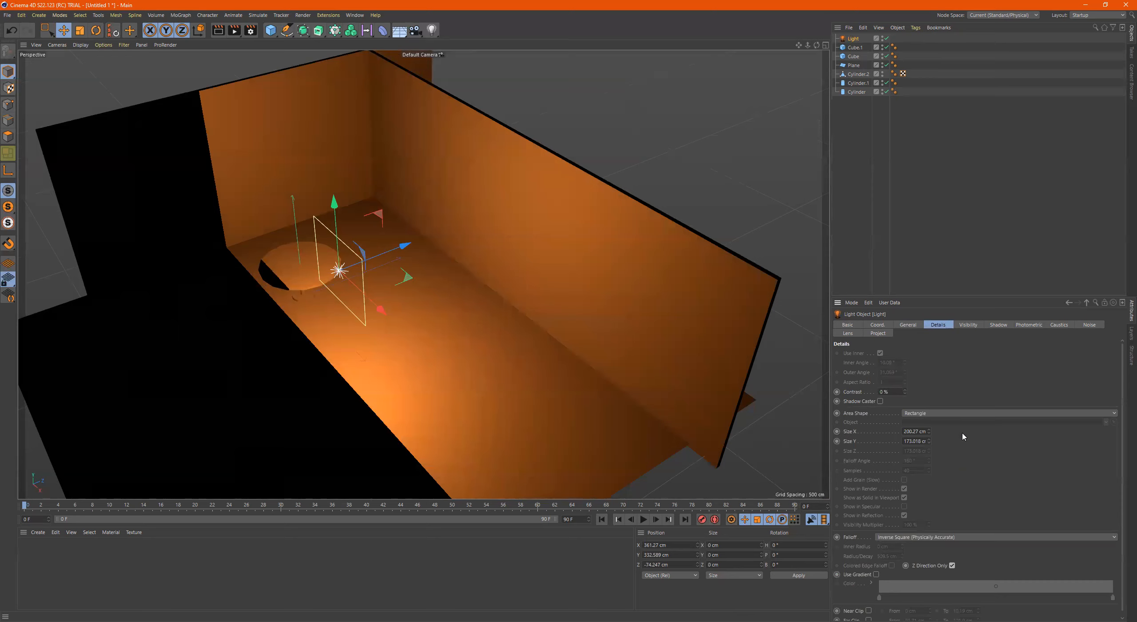
scroll(970, 456, down, 1)
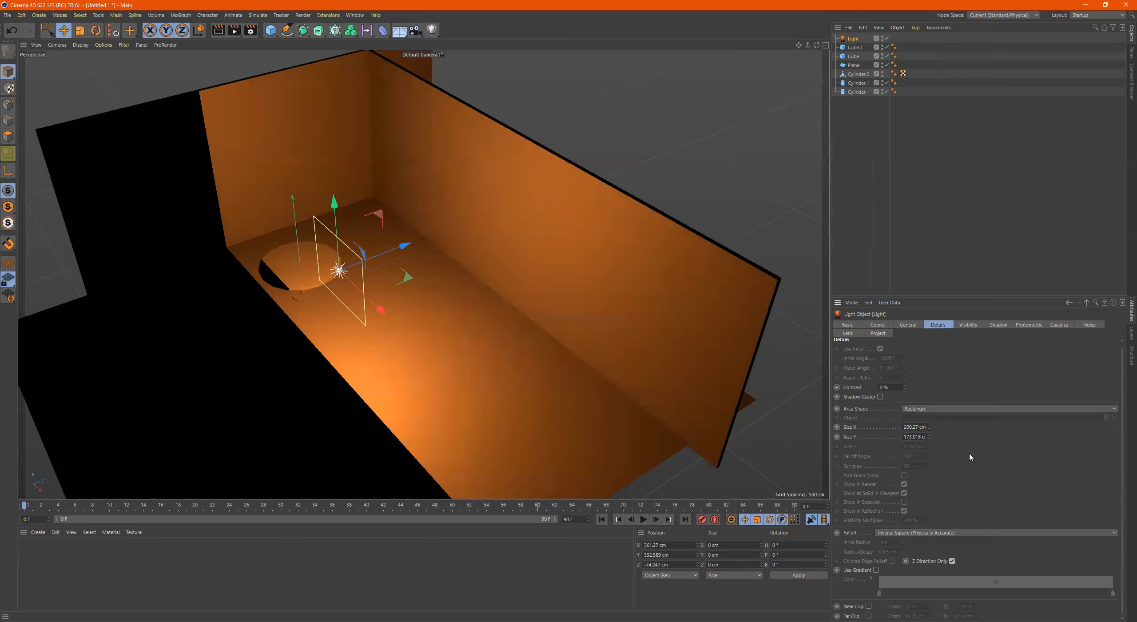
click(976, 324)
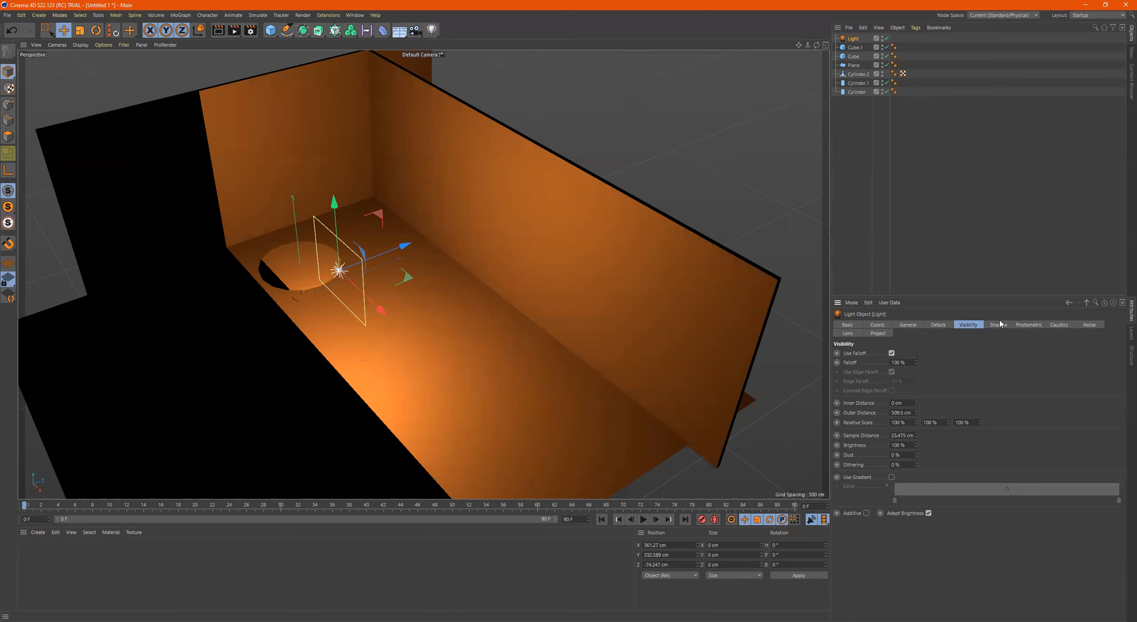
click(1000, 325)
click(1037, 324)
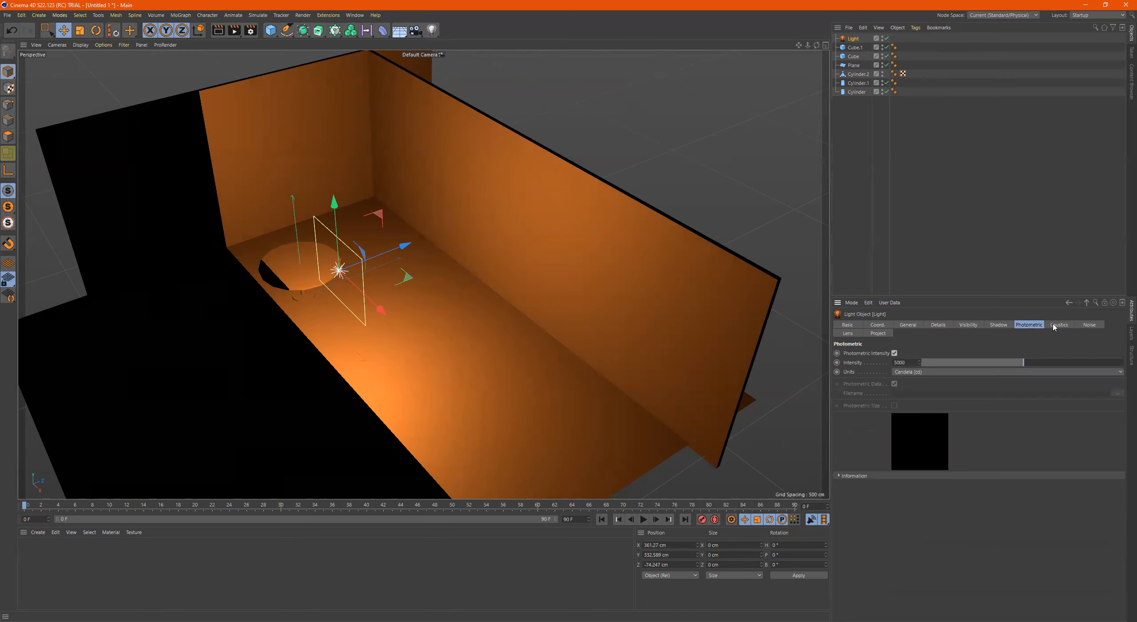
click(1057, 325)
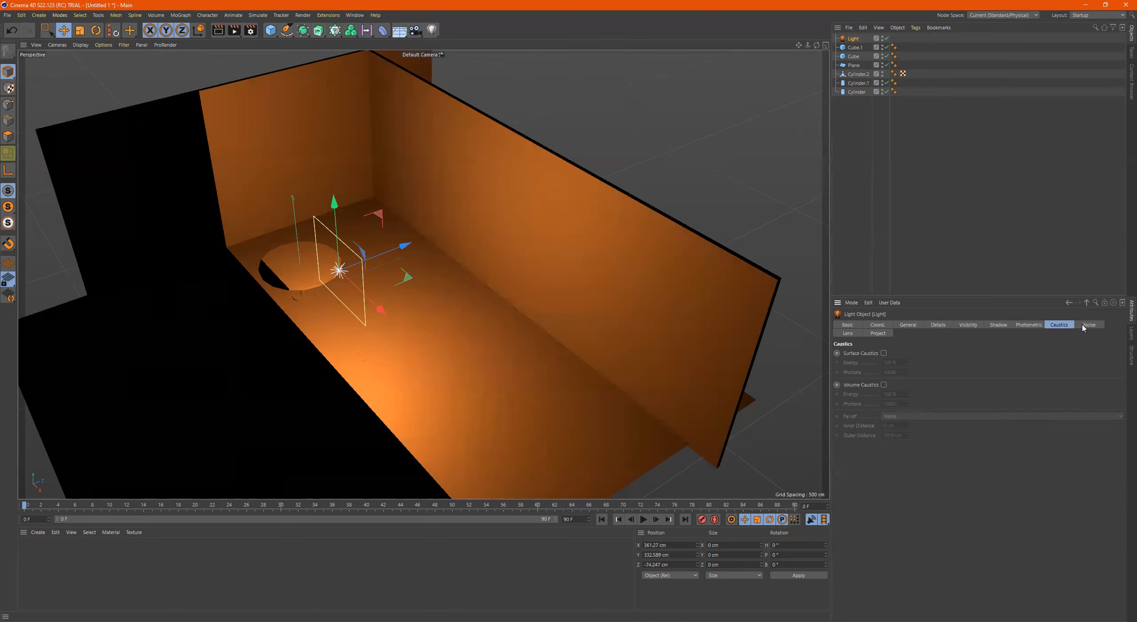
click(1083, 327)
click(878, 334)
click(846, 334)
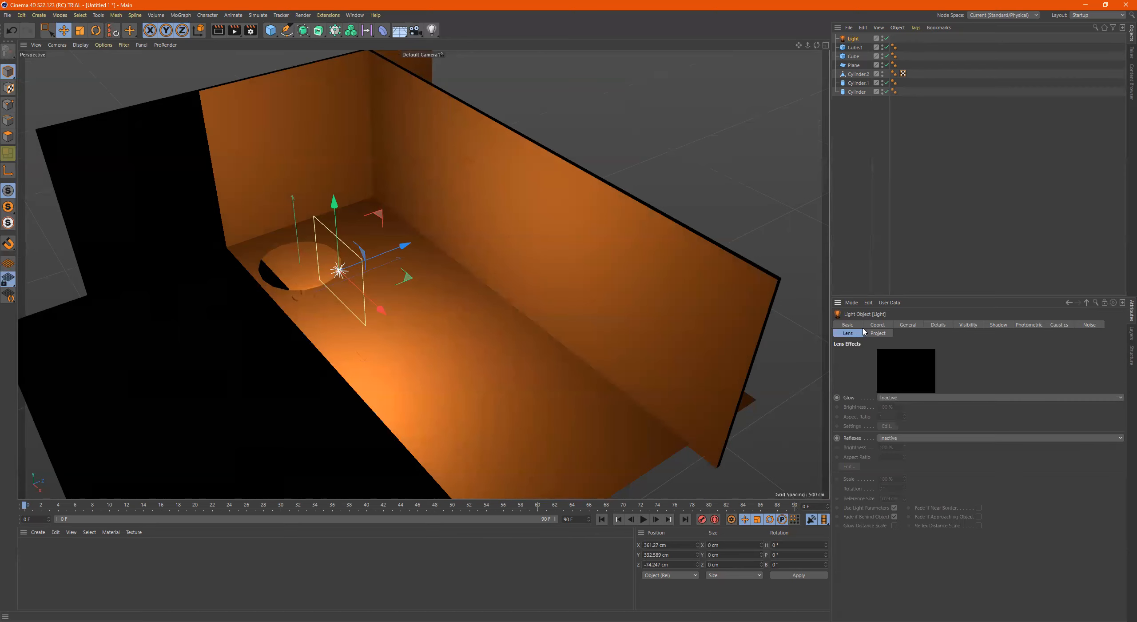
click(891, 325)
click(913, 326)
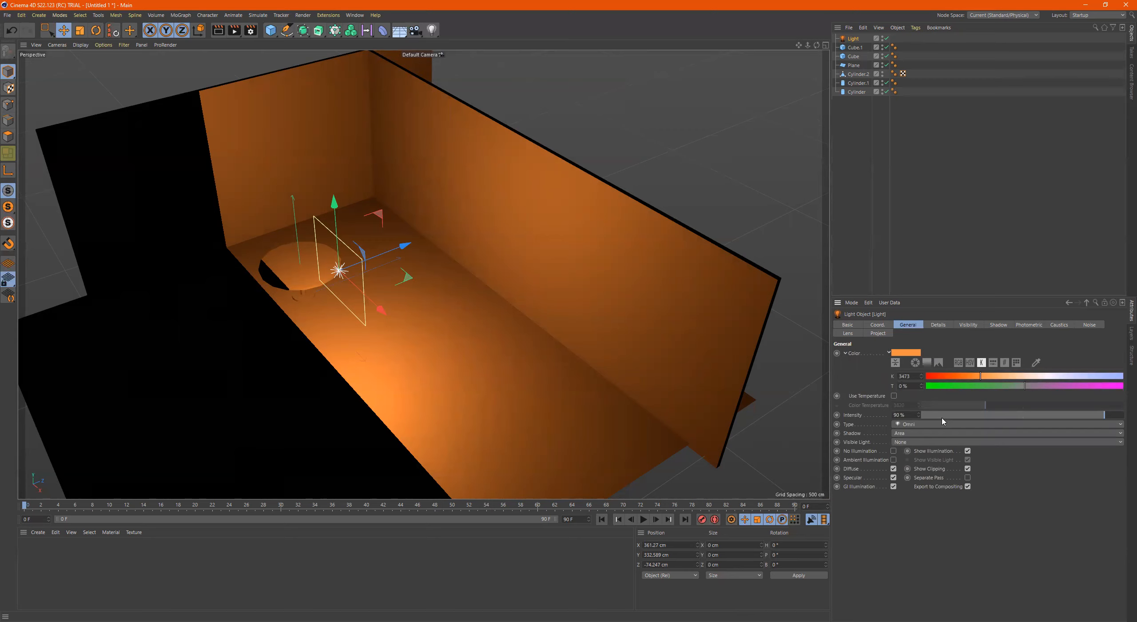
Change the light's type from Omni to Area and check its basic and coordinate properties.
click(925, 442)
click(925, 444)
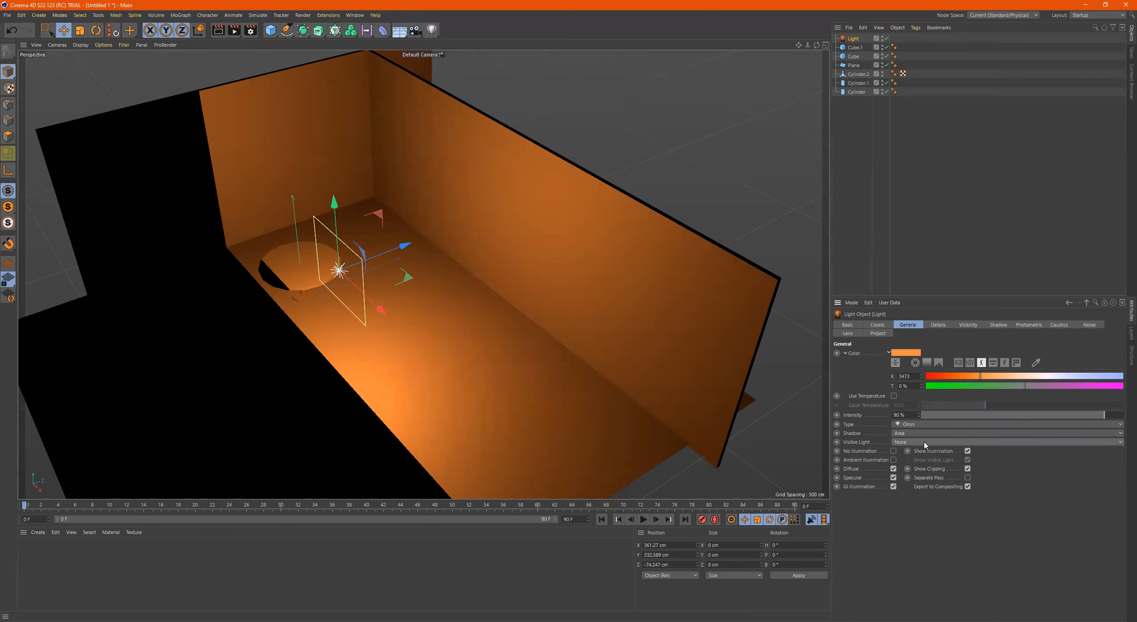
click(928, 426)
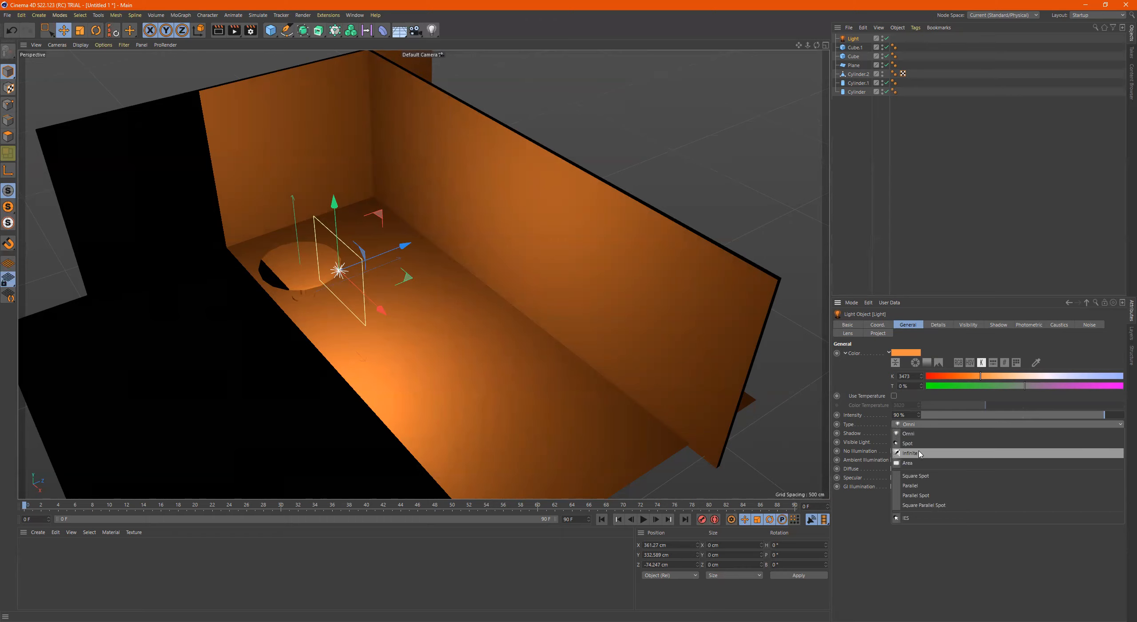
click(912, 463)
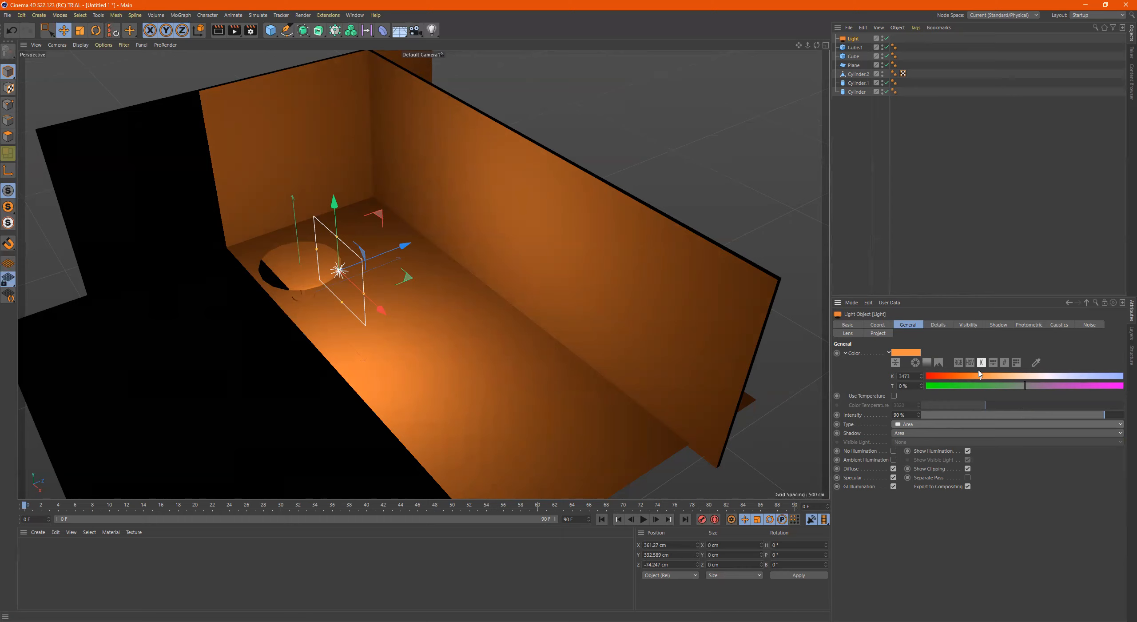
click(873, 323)
click(854, 324)
click(911, 325)
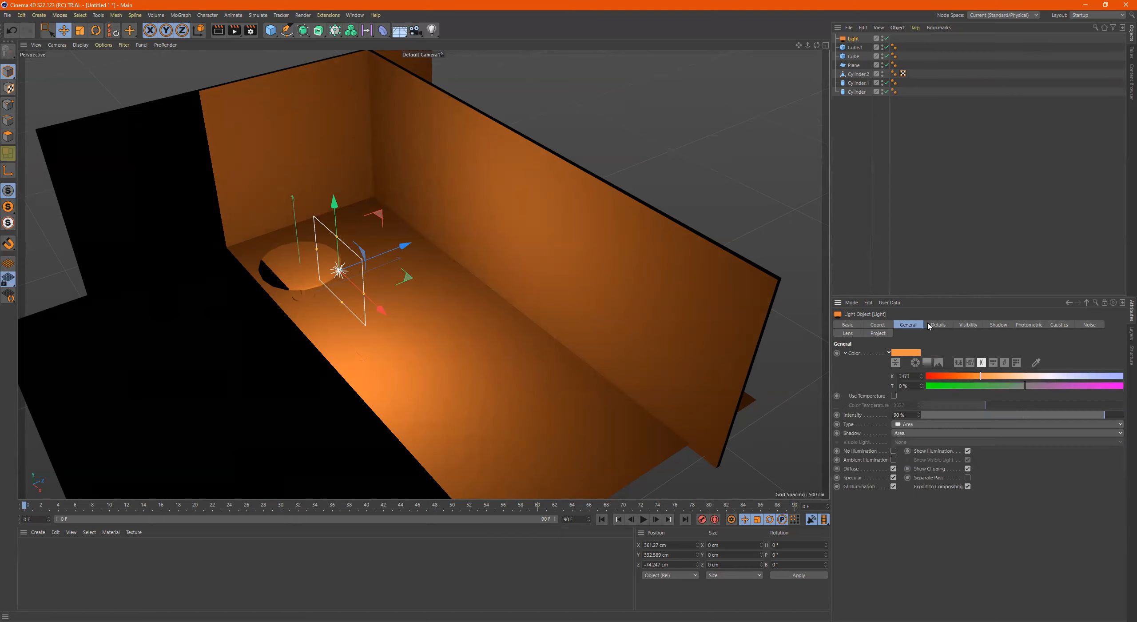
alt+drag(399, 258, 392, 185)
key(r)
key(ctrl+z)
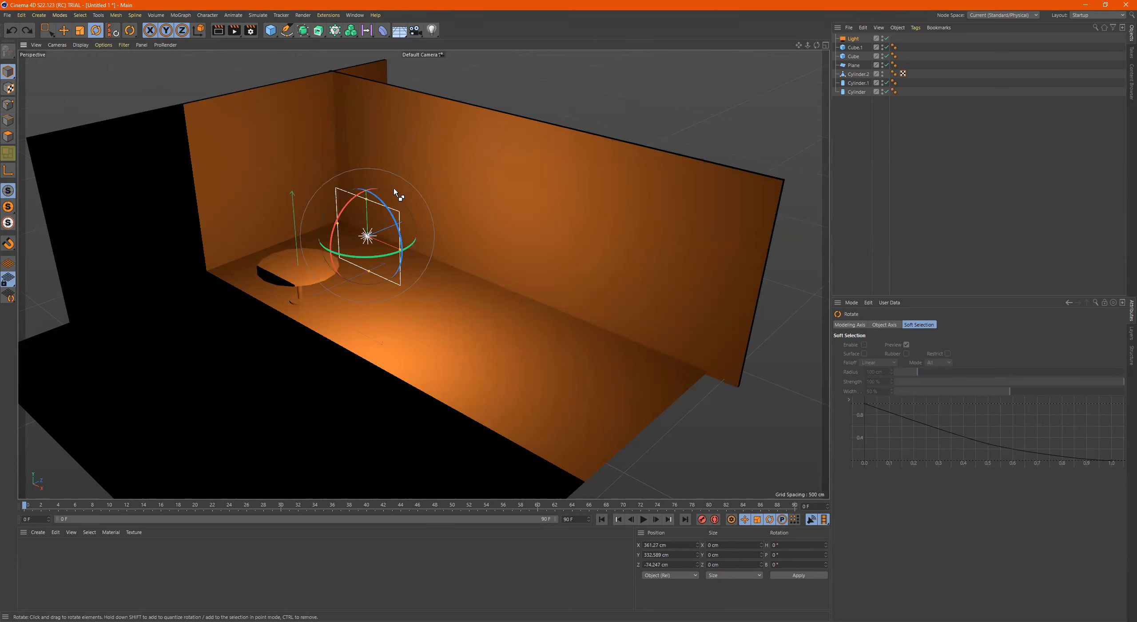
click(855, 39)
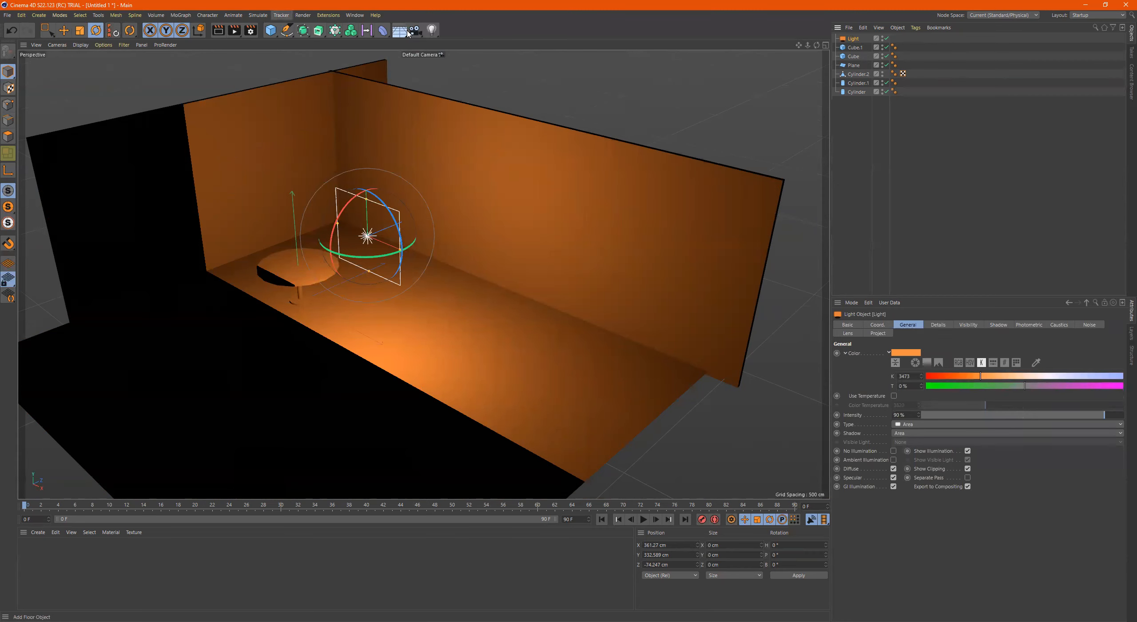
click(432, 31)
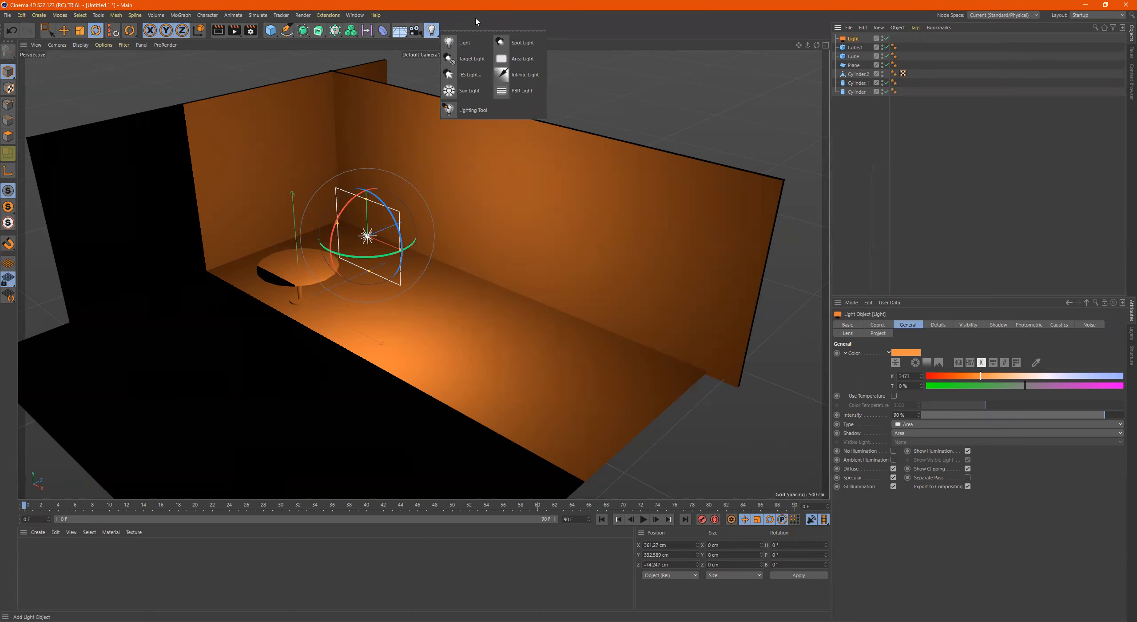
Add a Sky object around the room scene.
scroll(604, 156, down, 5)
alt+drag(609, 152, 546, 272)
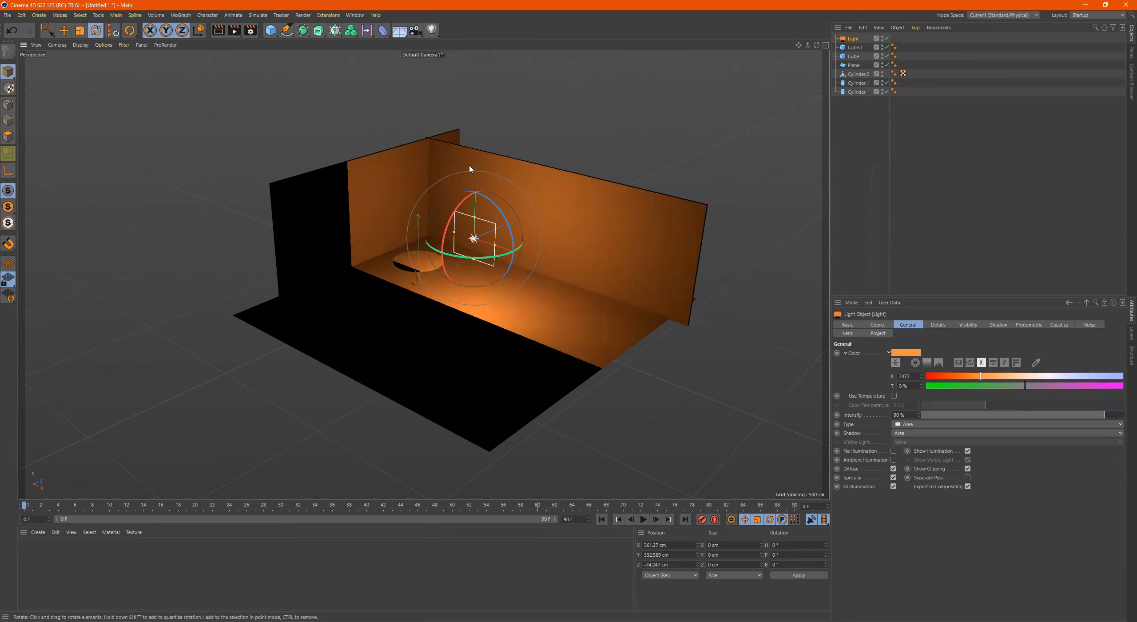
click(394, 32)
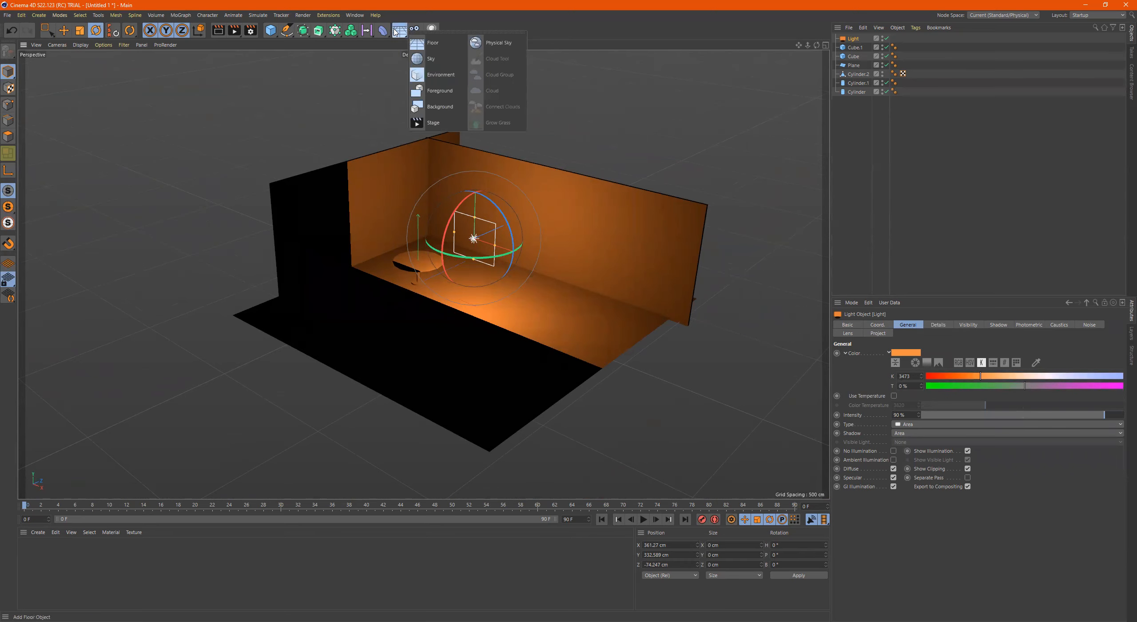
click(432, 57)
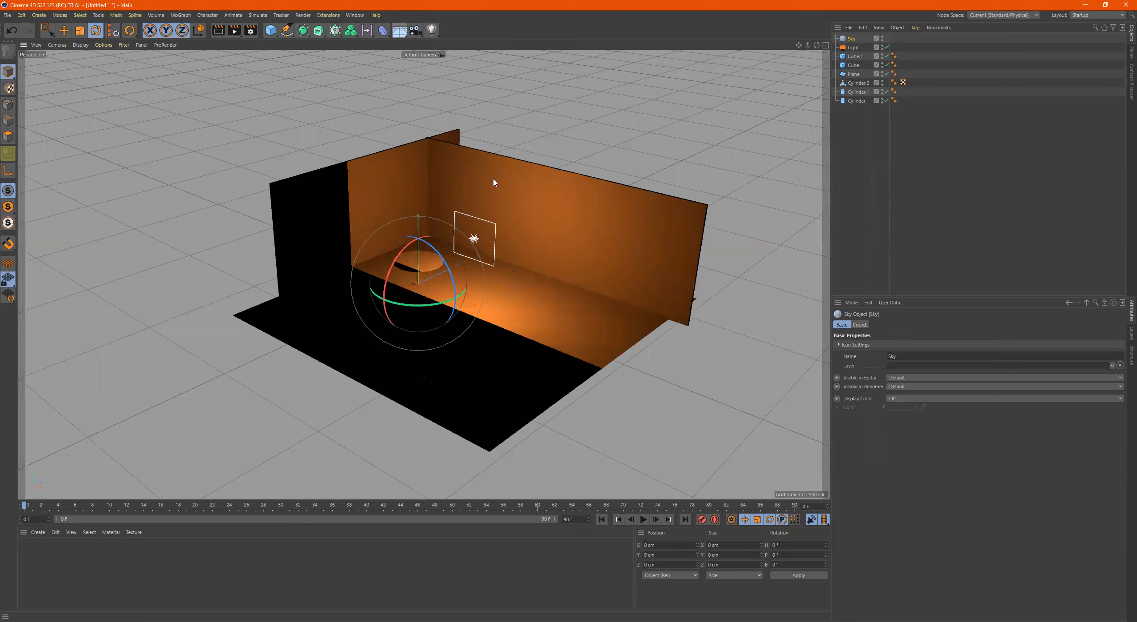
alt+drag(587, 167, 618, 141)
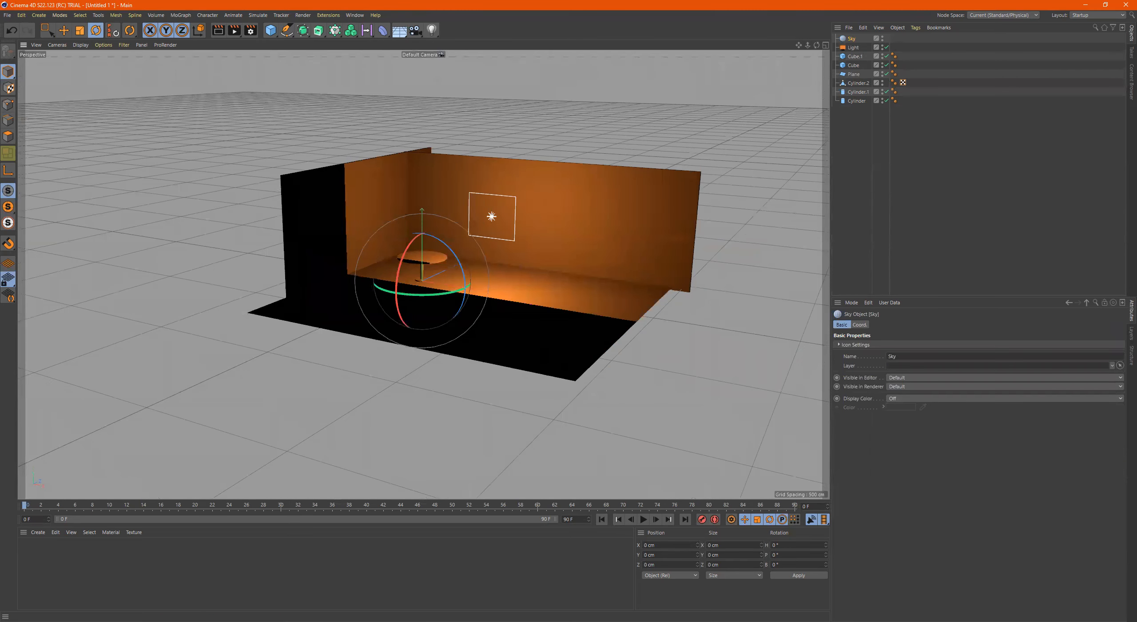
alt+drag(418, 181, 530, 233)
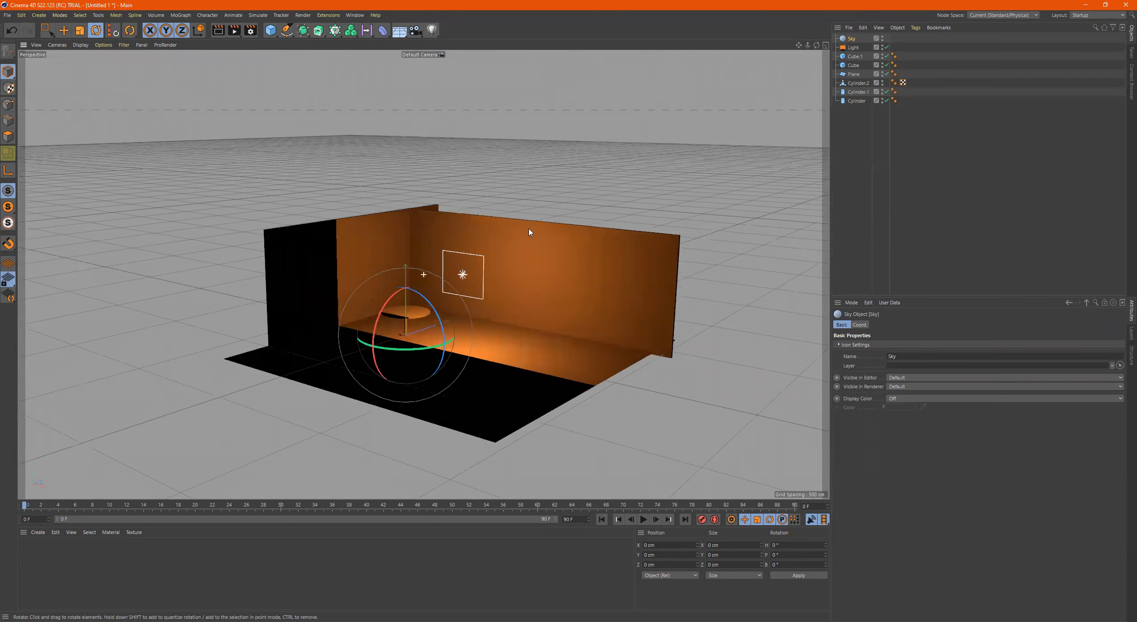
Create a new material, disable its Color and Reflectance channels, and enable Luminance.
double_click(43, 568)
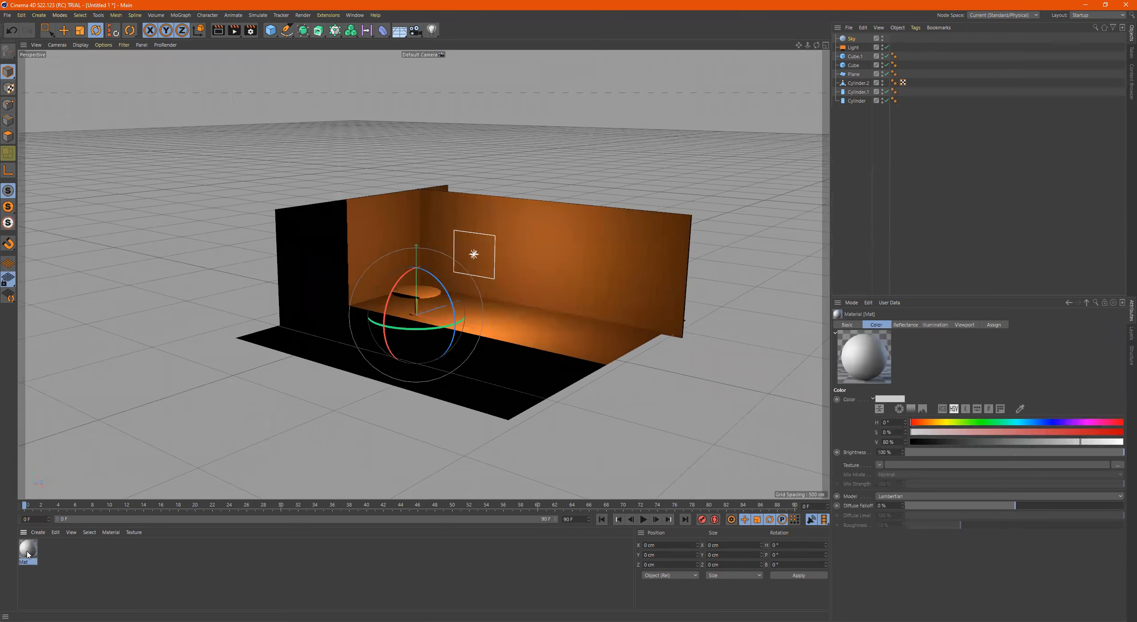
double_click(28, 554)
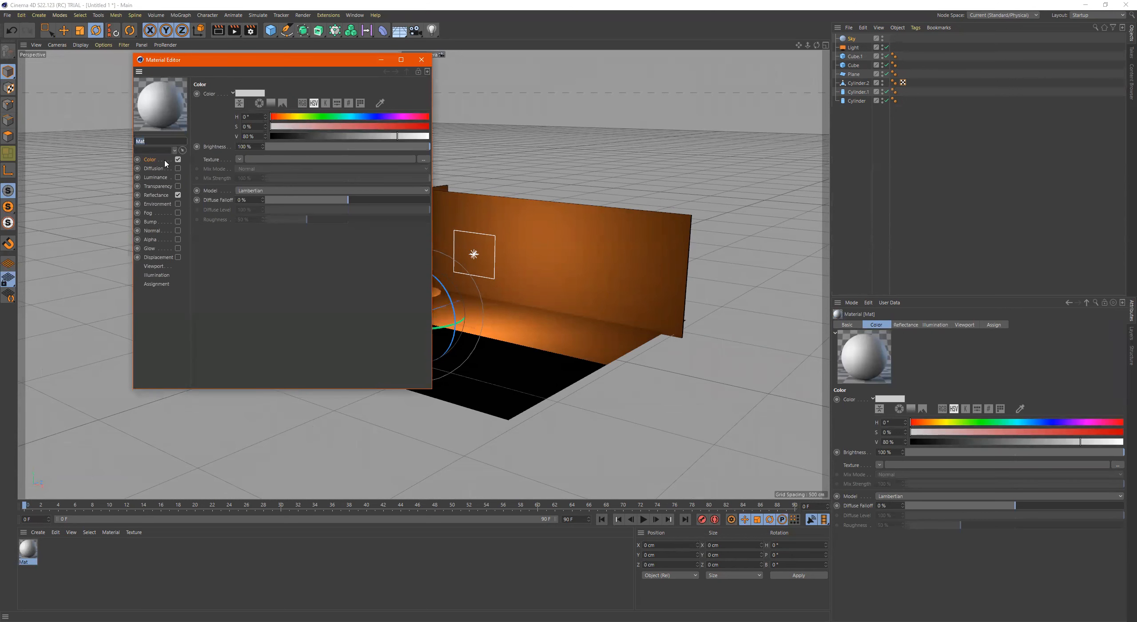
click(178, 159)
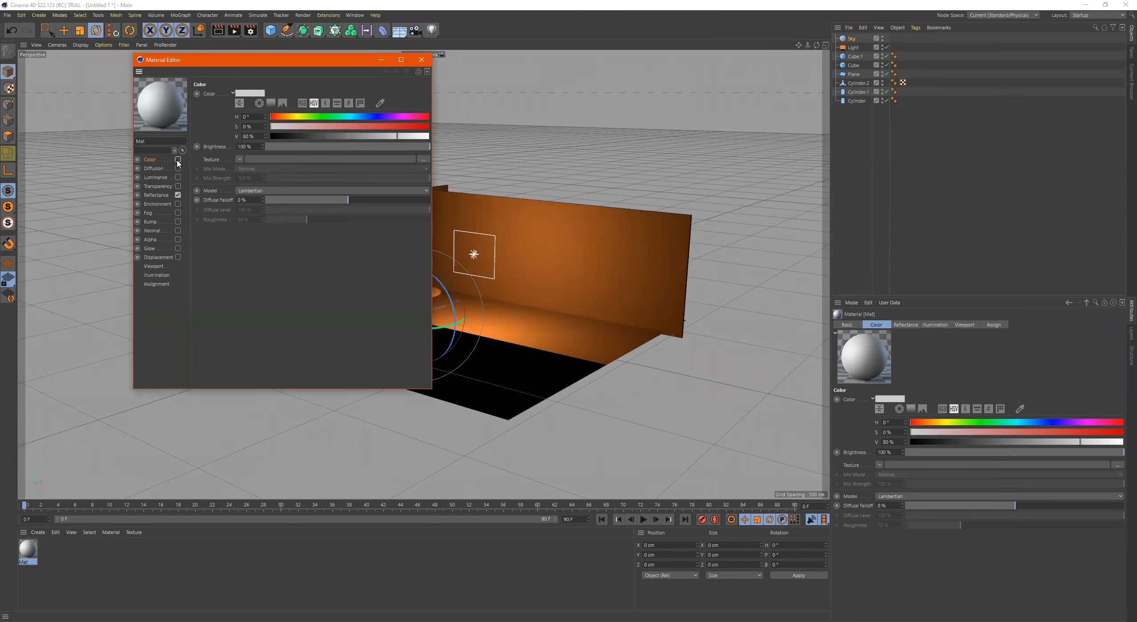
click(177, 195)
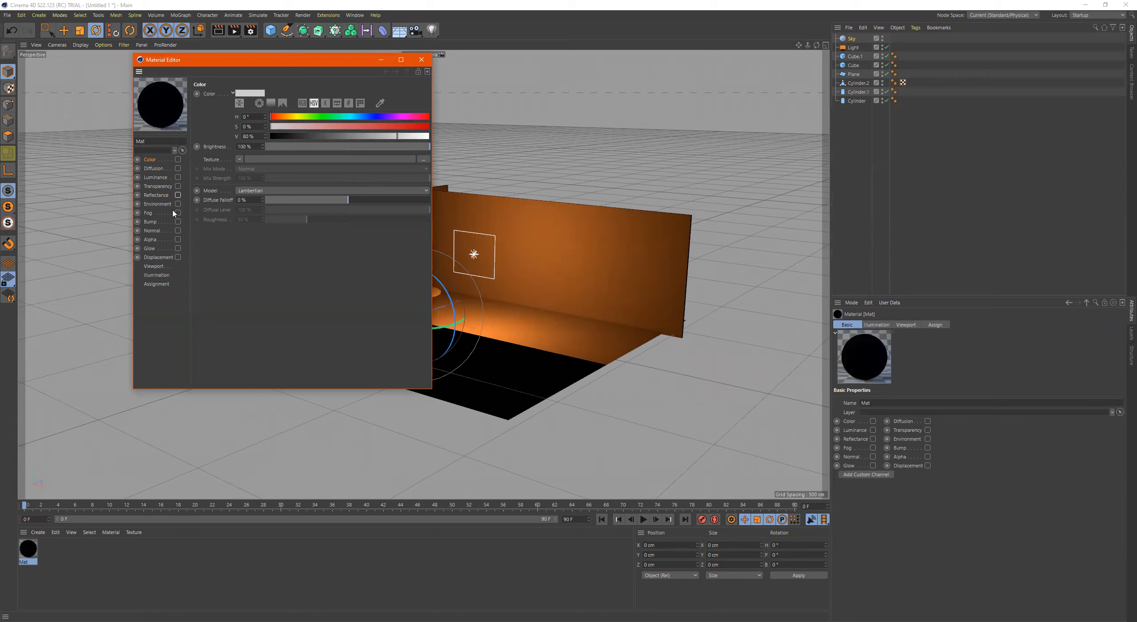
click(177, 177)
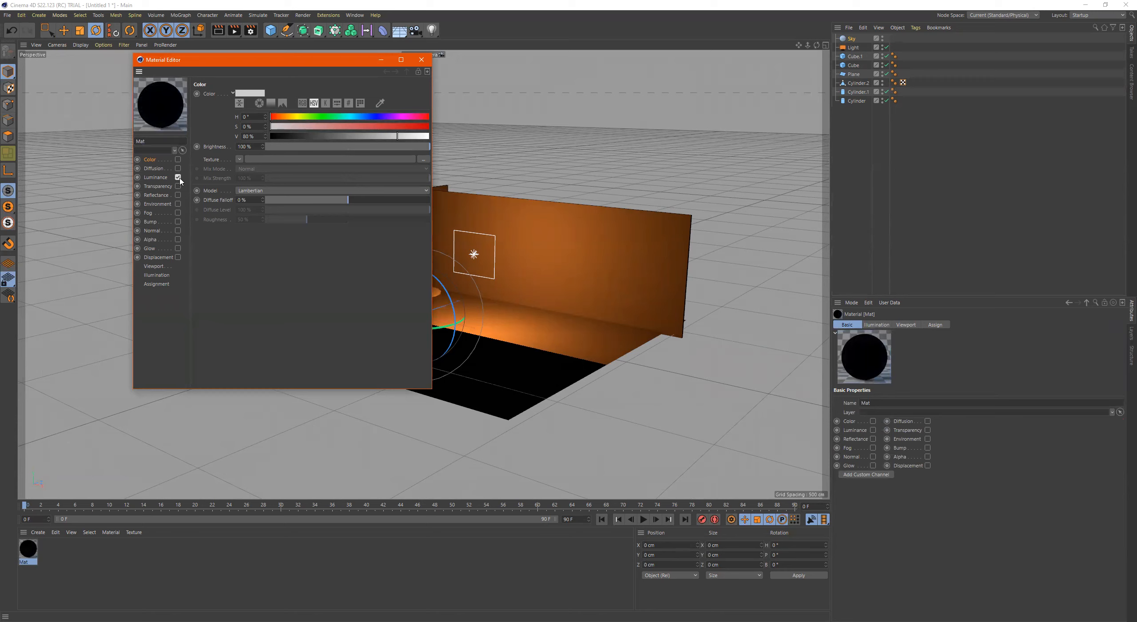
Load the HDRI image 3dt_mcity_03 from the --HDRI-- folder on VFX (E:) as the material's Luminance texture.
click(424, 159)
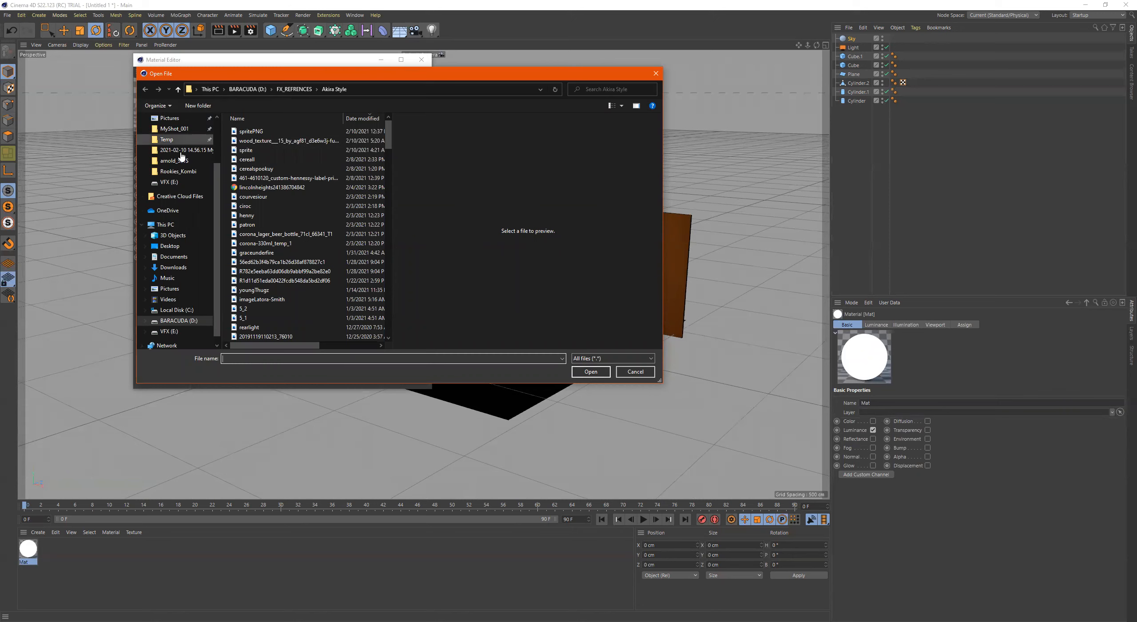
click(172, 183)
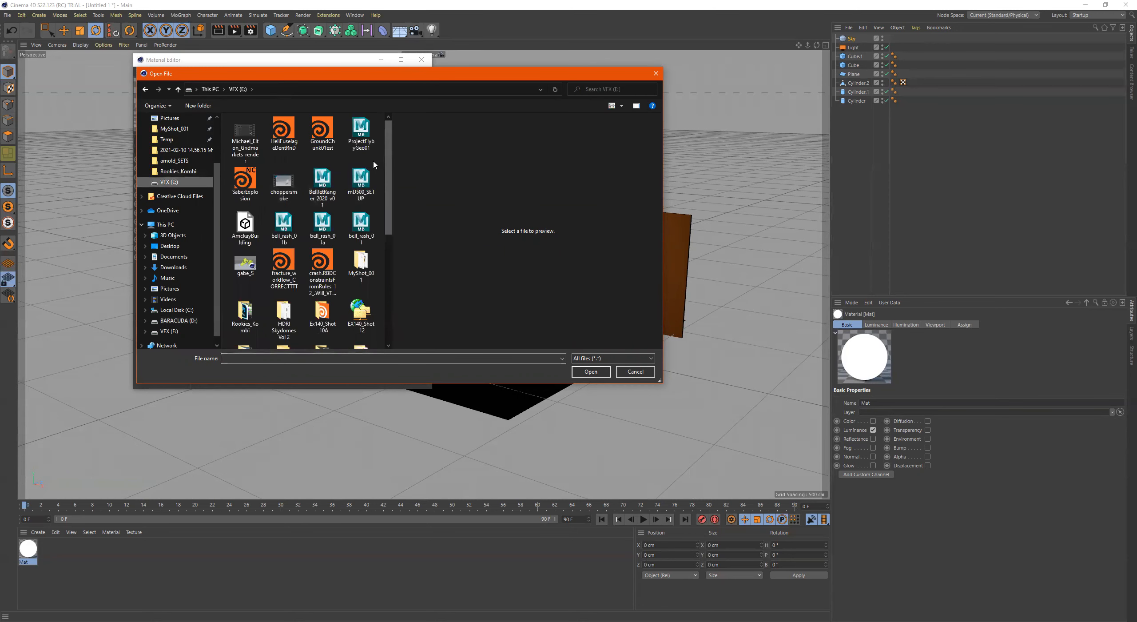
drag(386, 158, 402, 253)
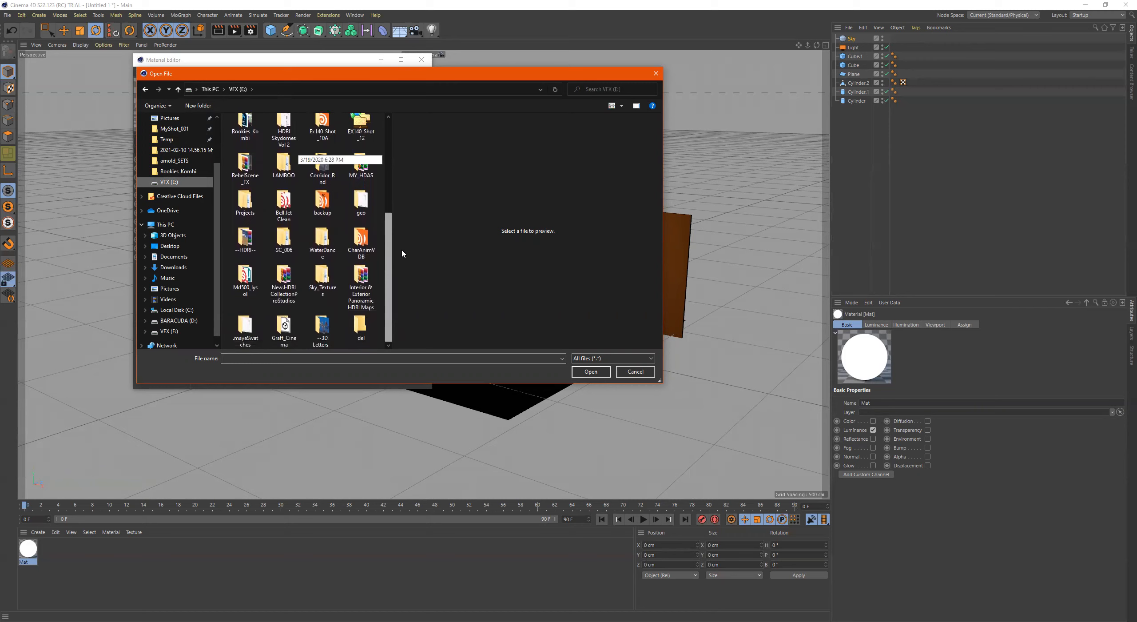
double_click(246, 238)
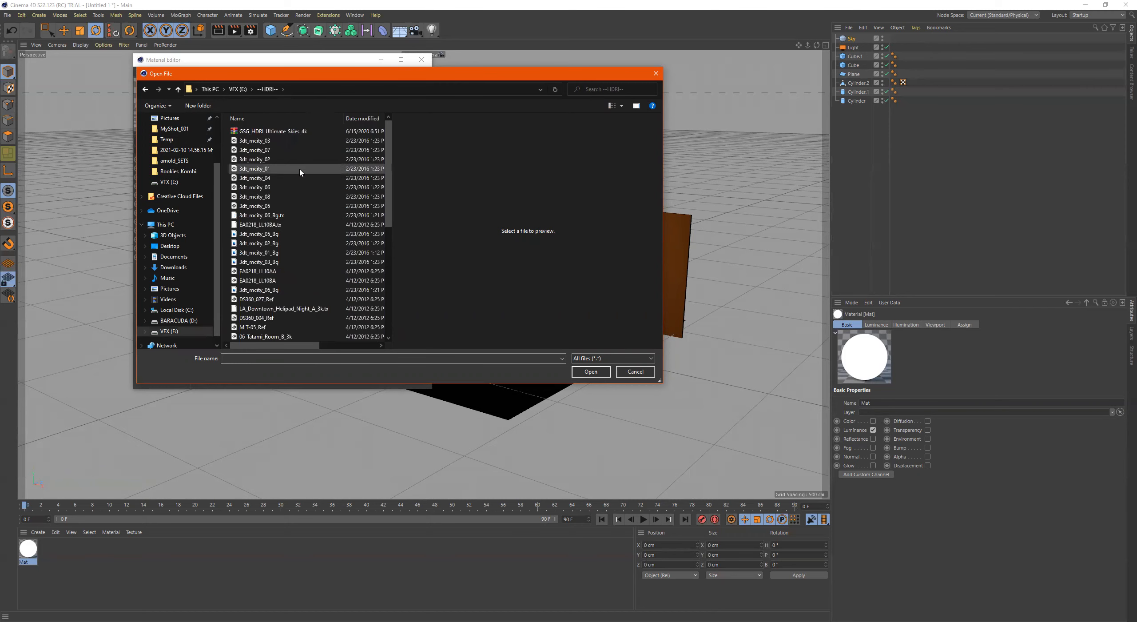
click(276, 142)
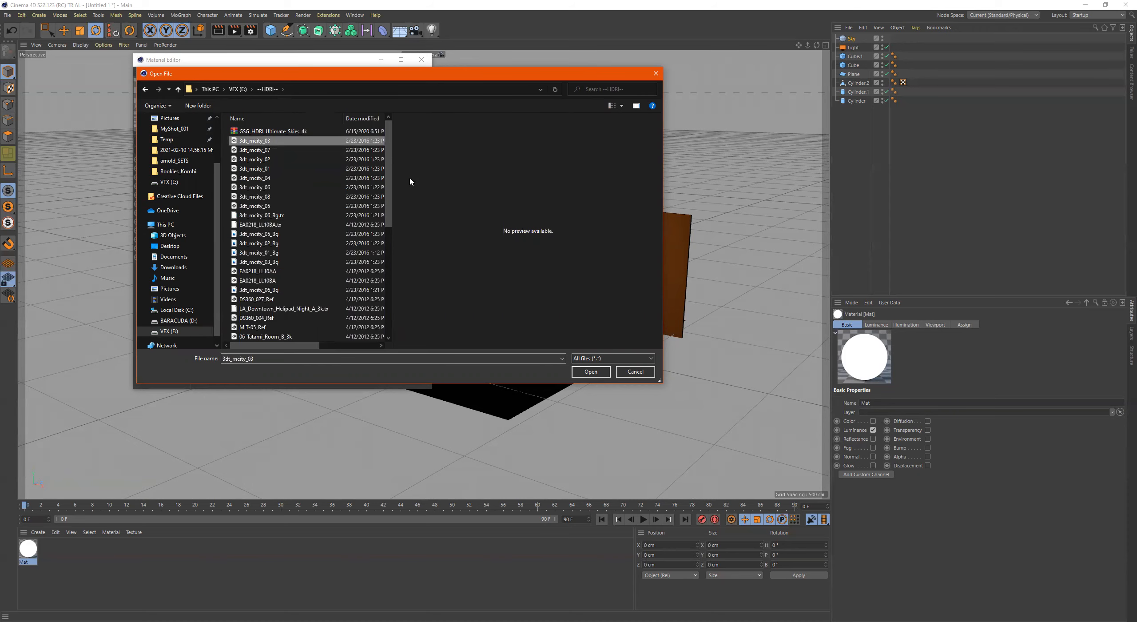
key(Return)
click(598, 354)
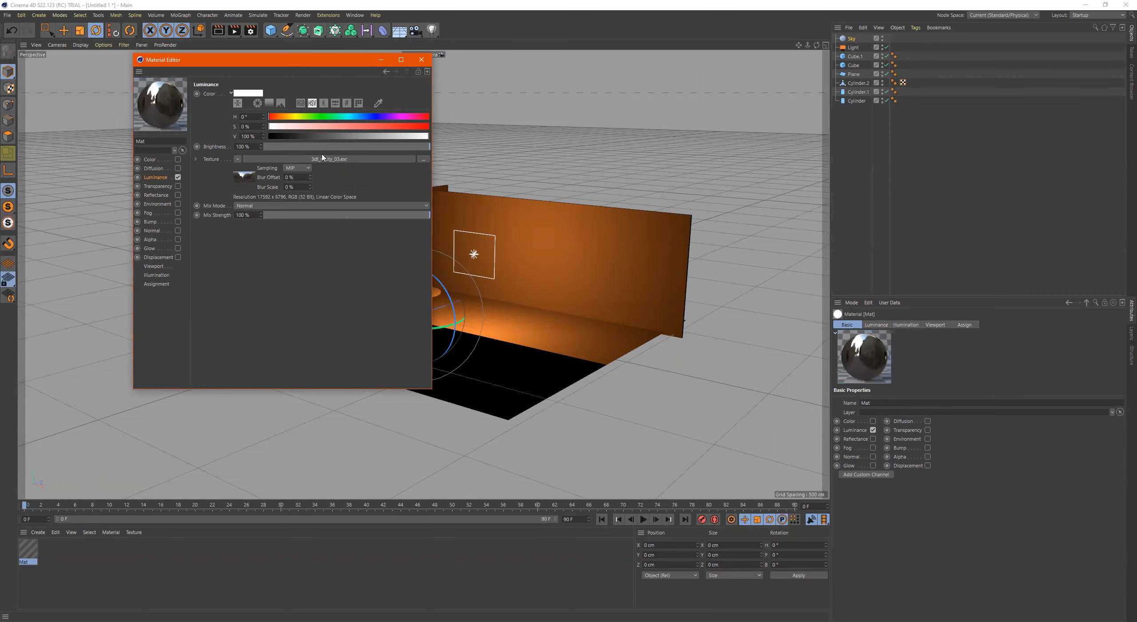
click(381, 59)
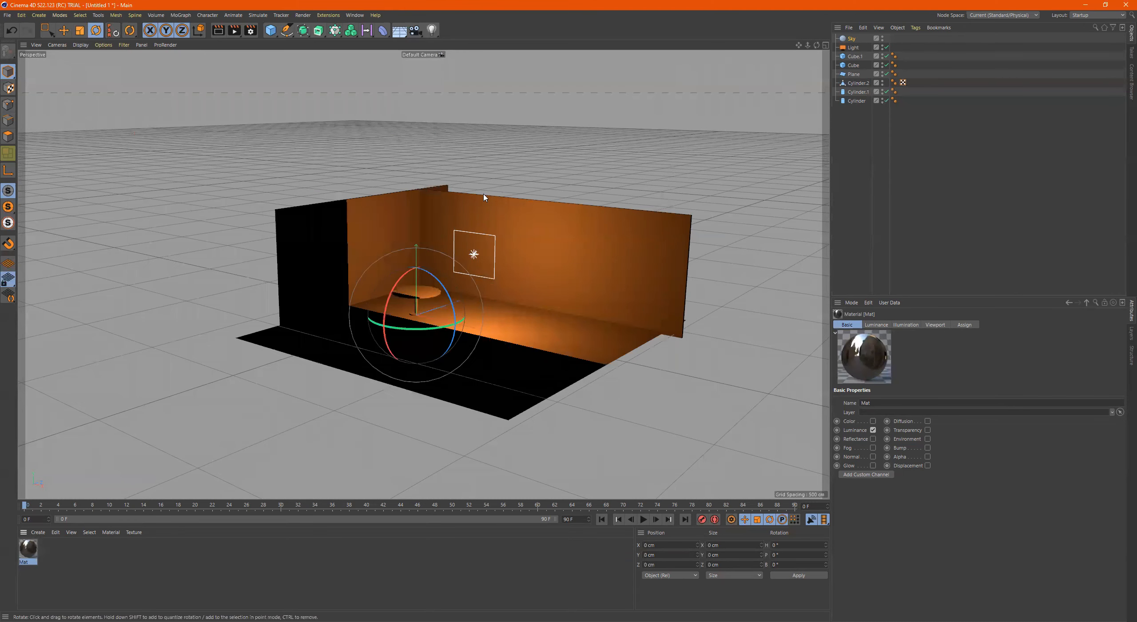
double_click(27, 548)
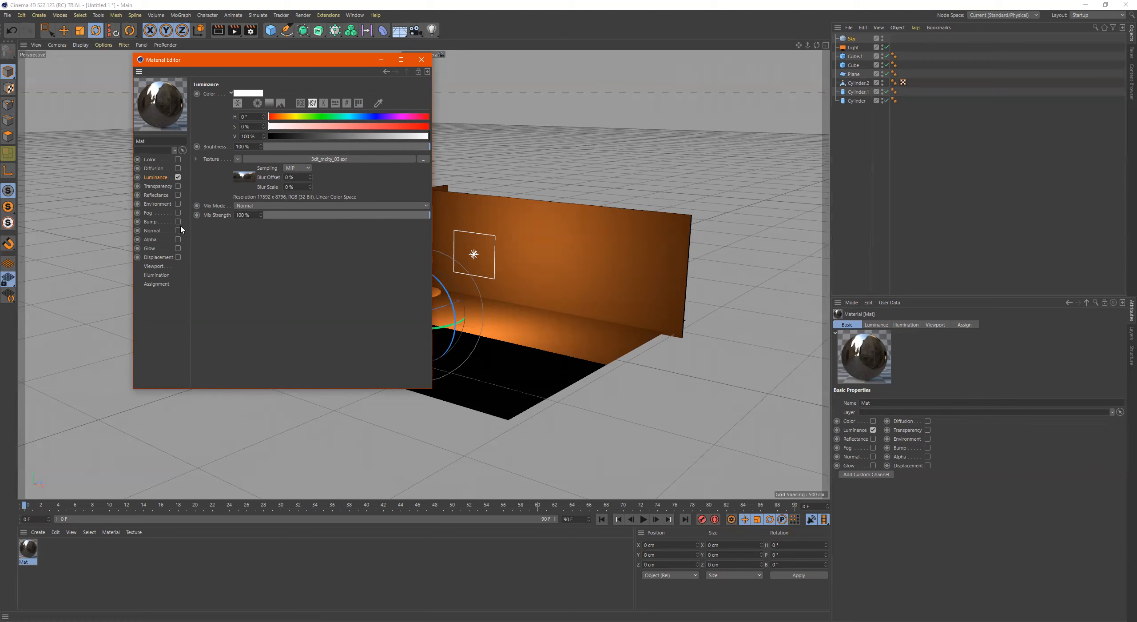
click(422, 60)
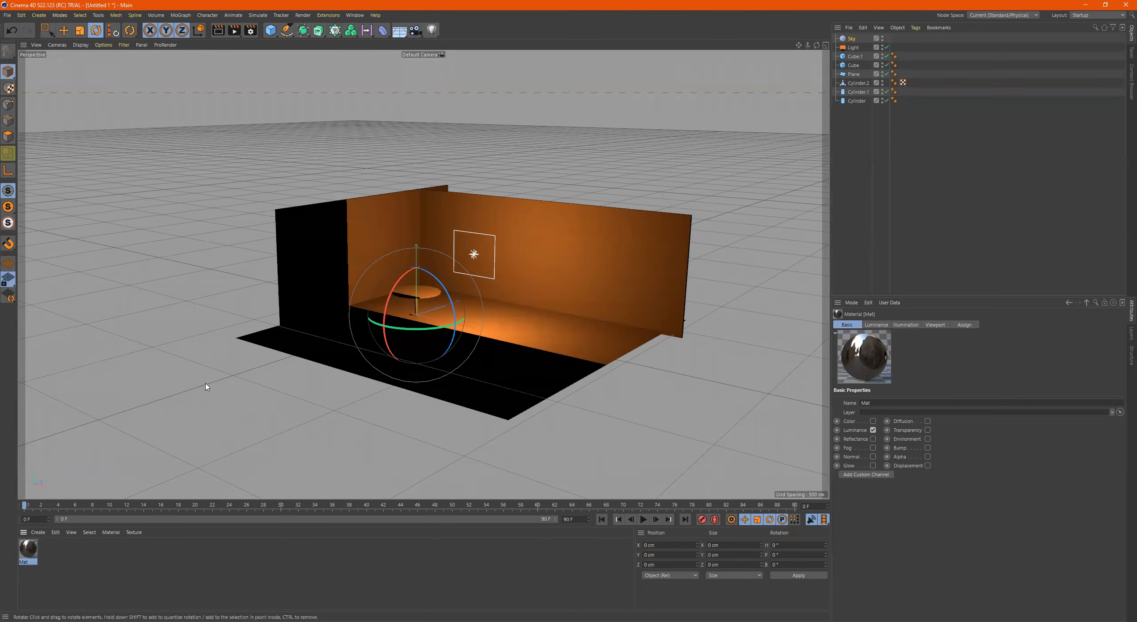
Apply the HDRI luminance material to the Sky object and inspect the surroundings of the room from several angles.
drag(23, 554, 851, 39)
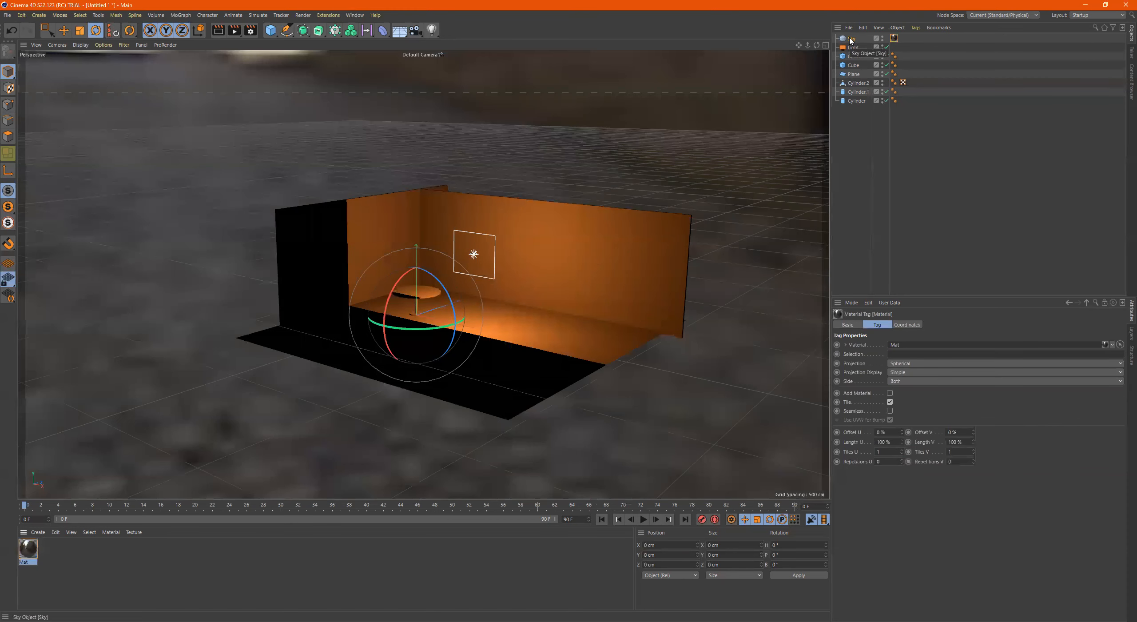
alt+drag(496, 198, 568, 185)
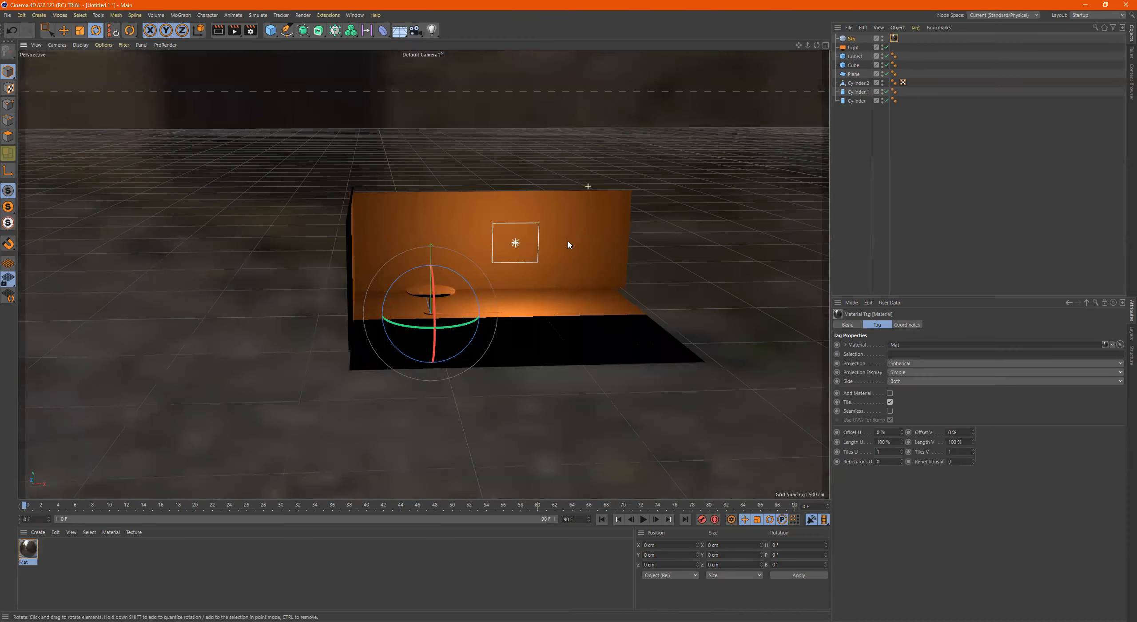
alt+drag(466, 306, 531, 296)
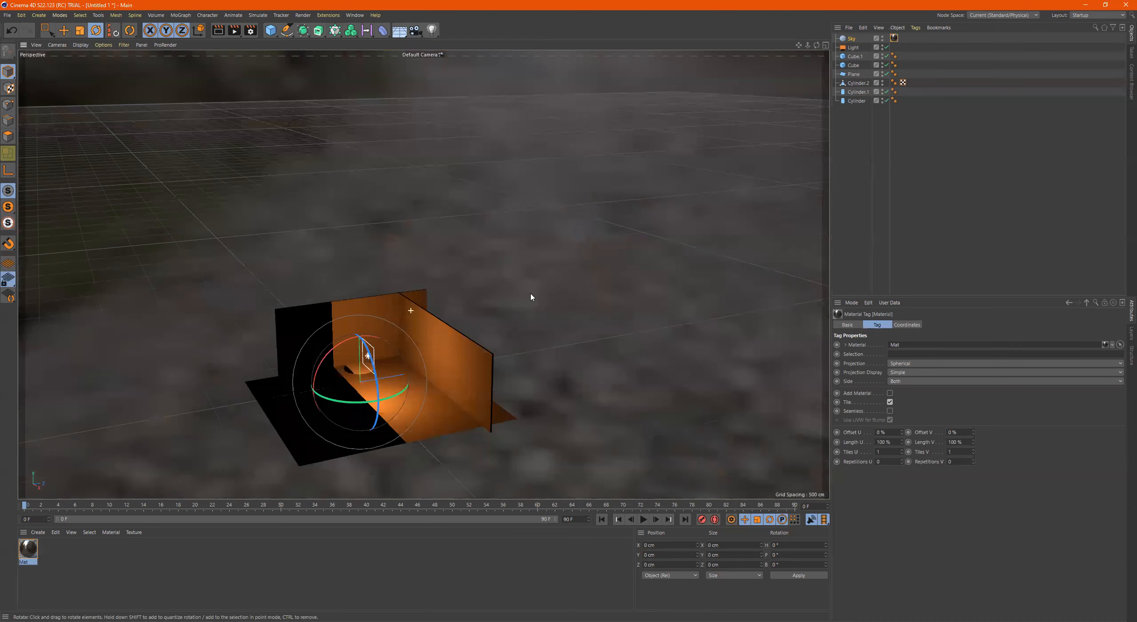
mouse_move(597, 251)
alt+mouse_down()
mouse_move(609, 251)
mouse_move(577, 258)
alt+mouse_up()
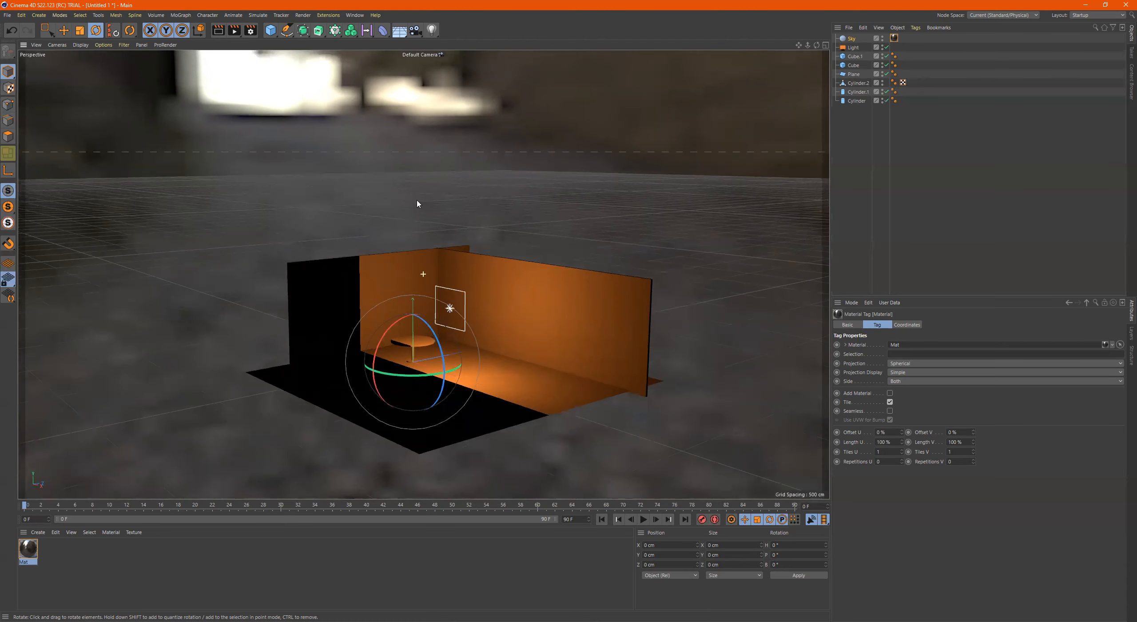
alt+drag(417, 204, 482, 200)
alt+drag(588, 200, 389, 287)
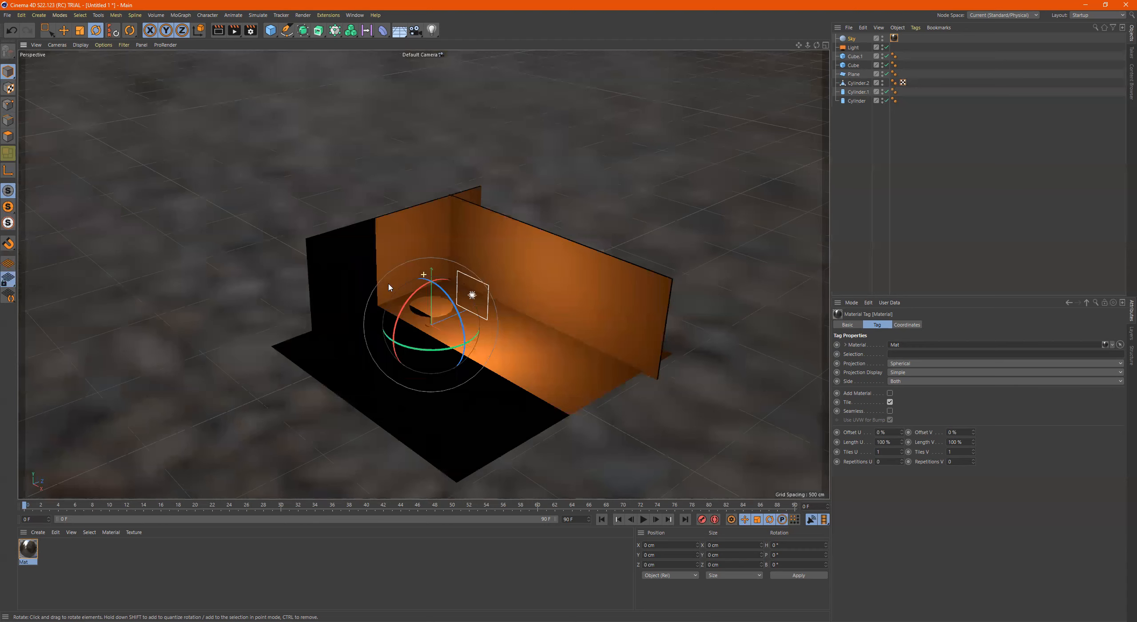
scroll(528, 265, up, 5)
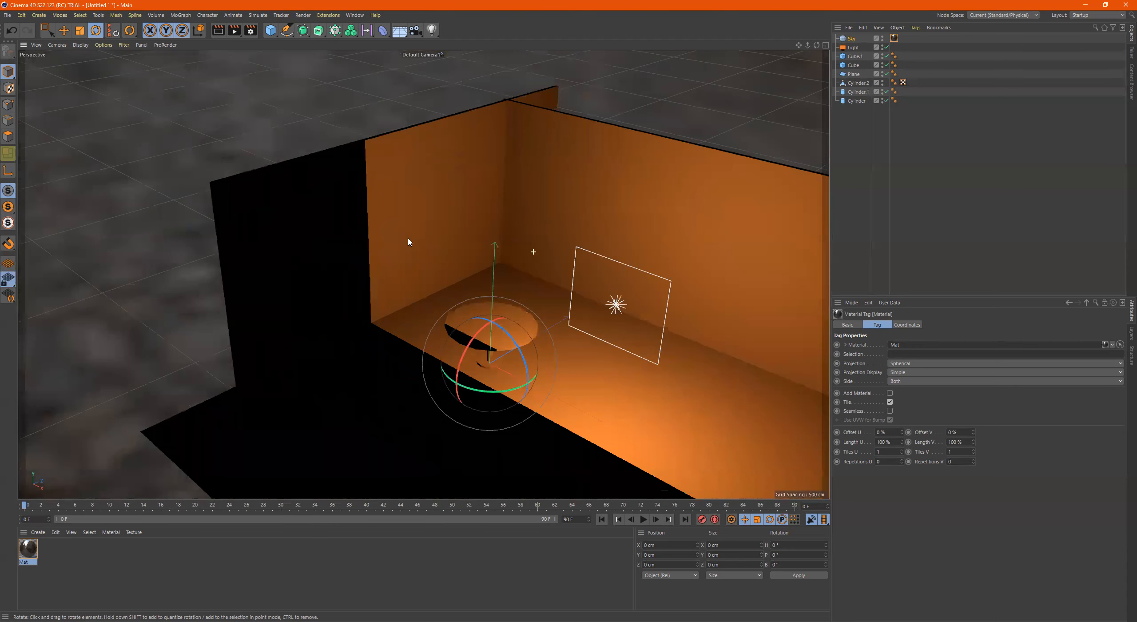
alt+drag(994, 112, 855, 51)
alt+right_drag(413, 165, 537, 193)
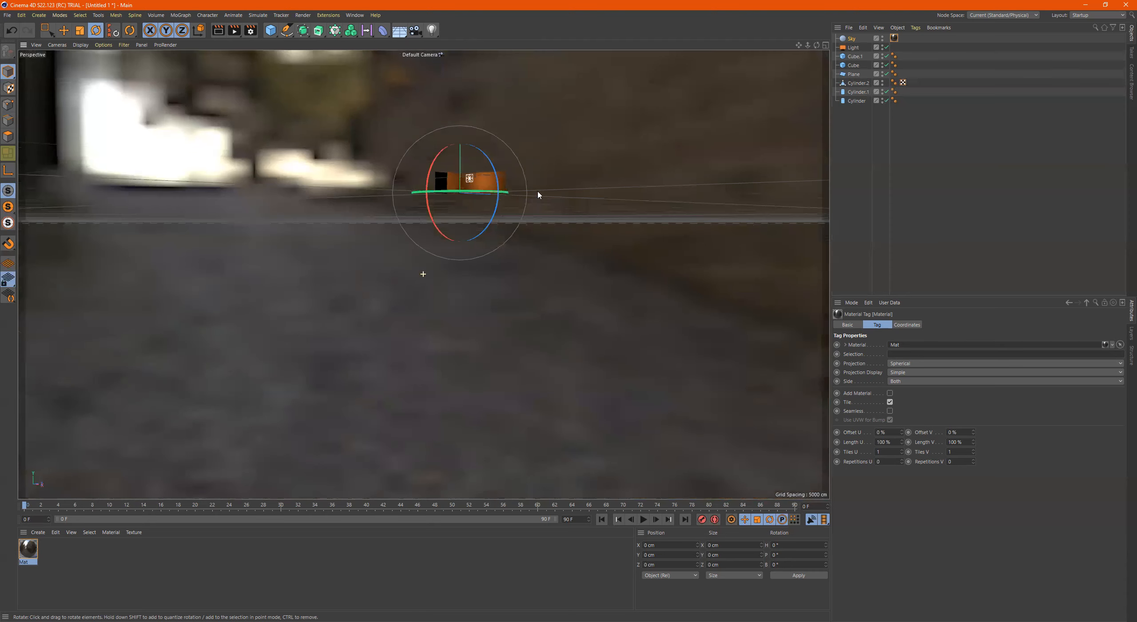
alt+drag(538, 193, 544, 200)
Set the sky material's viewport texture preview size to 4096x4096 (64 MB) and close its editor.
click(36, 551)
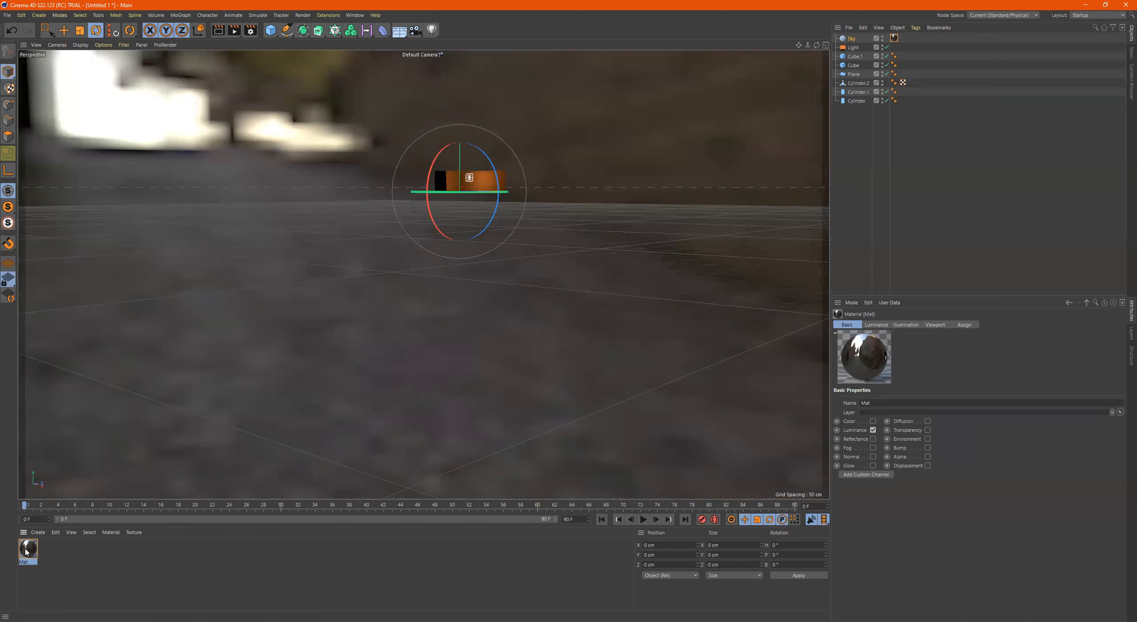
double_click(27, 549)
click(163, 267)
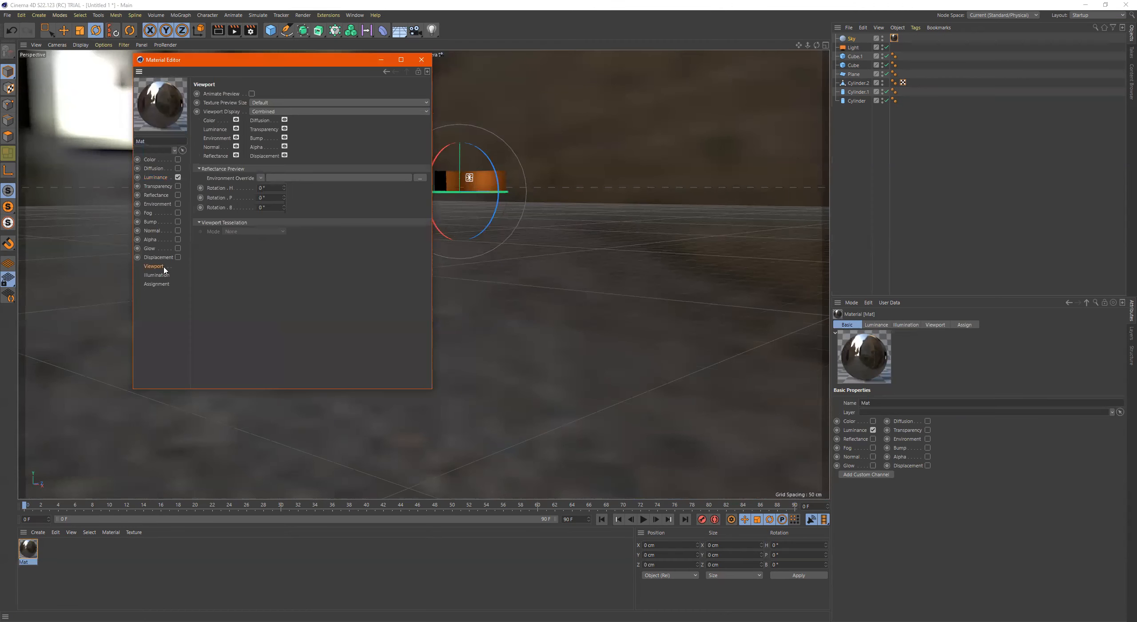
click(310, 103)
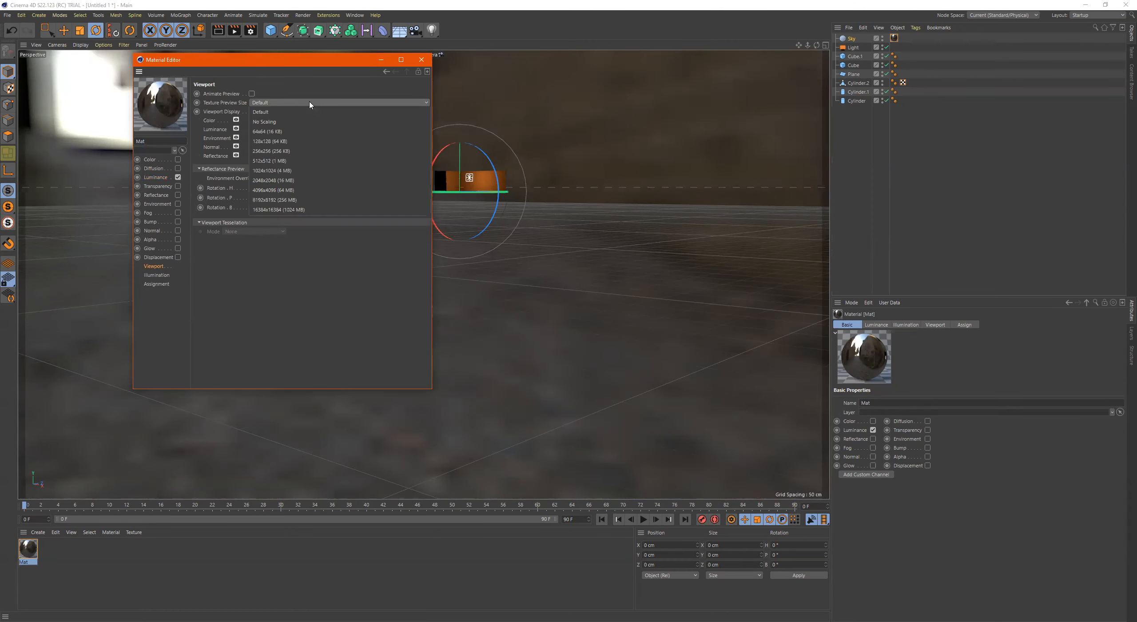
click(297, 180)
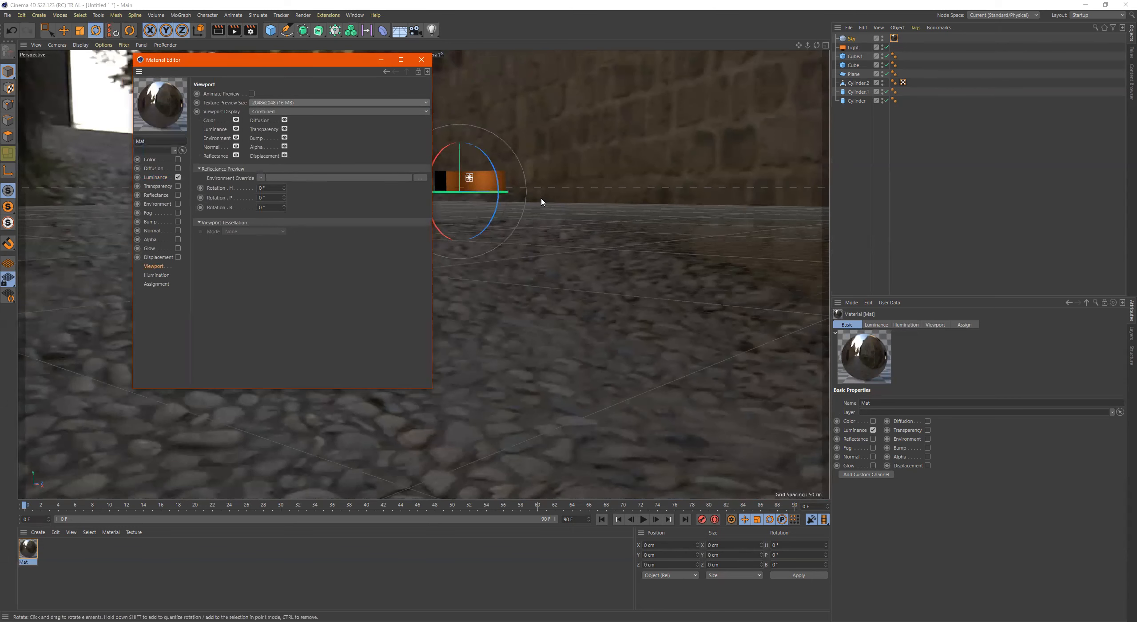
click(288, 103)
click(295, 192)
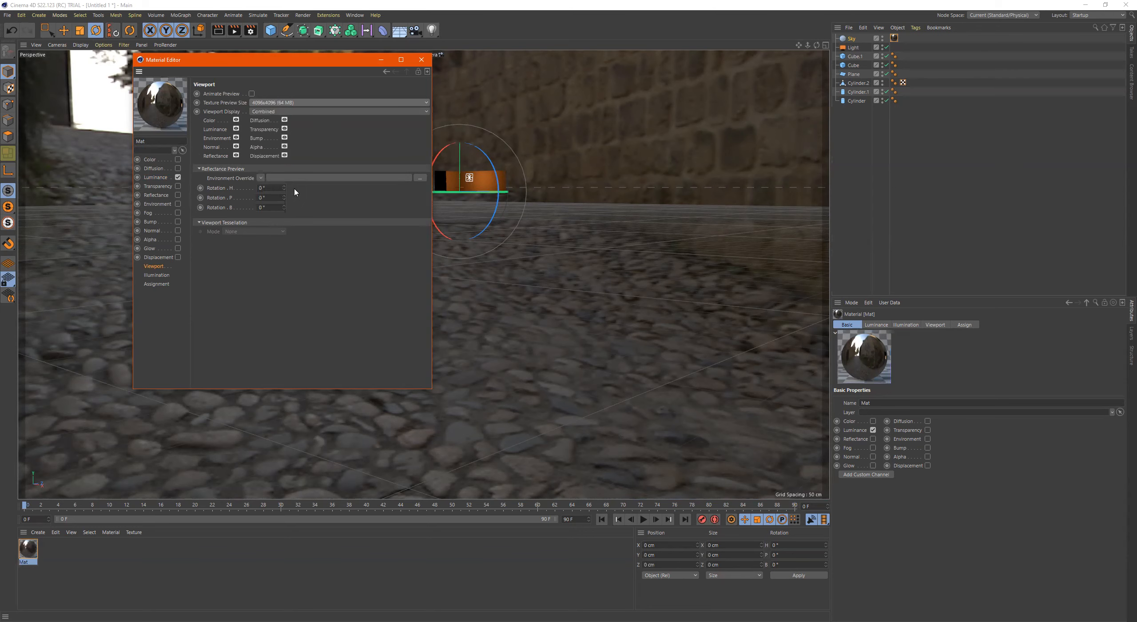
click(421, 60)
Examine the HDRI environment's cobblestones, walls and trees around the room.
alt+middle_drag(554, 249, 543, 271)
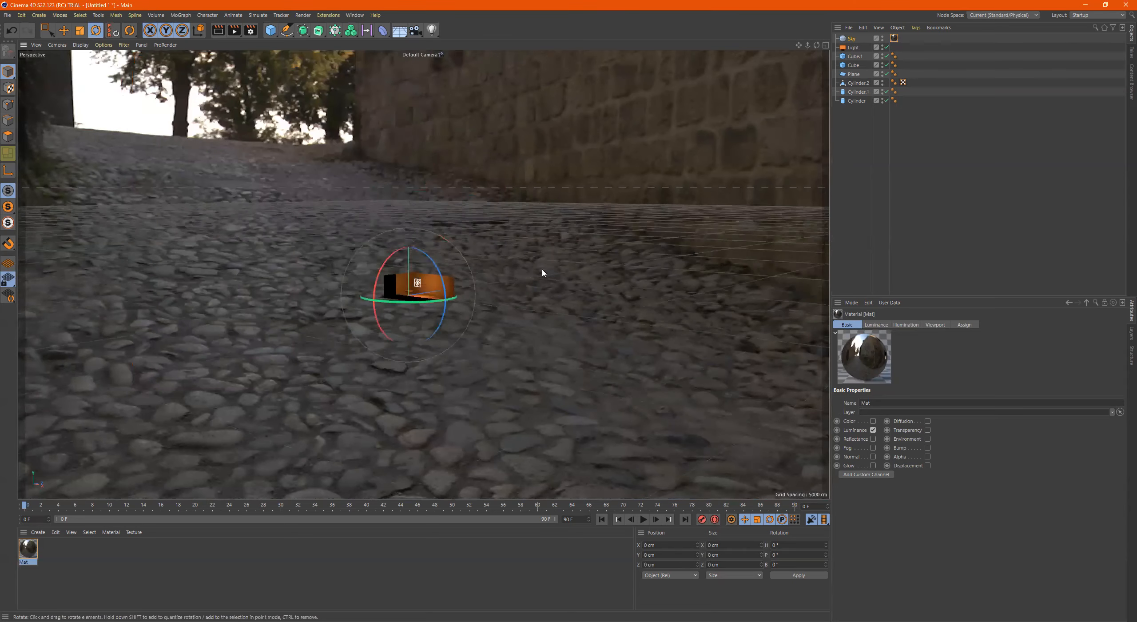
alt+drag(544, 271, 585, 260)
alt+drag(670, 248, 351, 310)
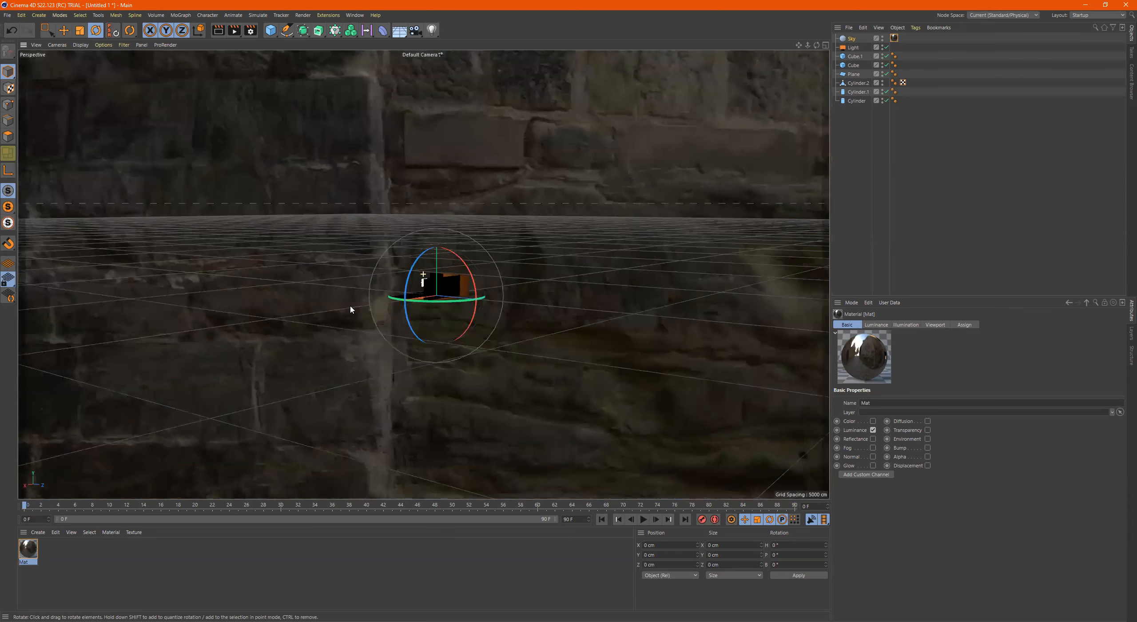
mouse_move(187, 320)
alt+mouse_down()
mouse_move(73, 319)
mouse_move(187, 313)
alt+mouse_up()
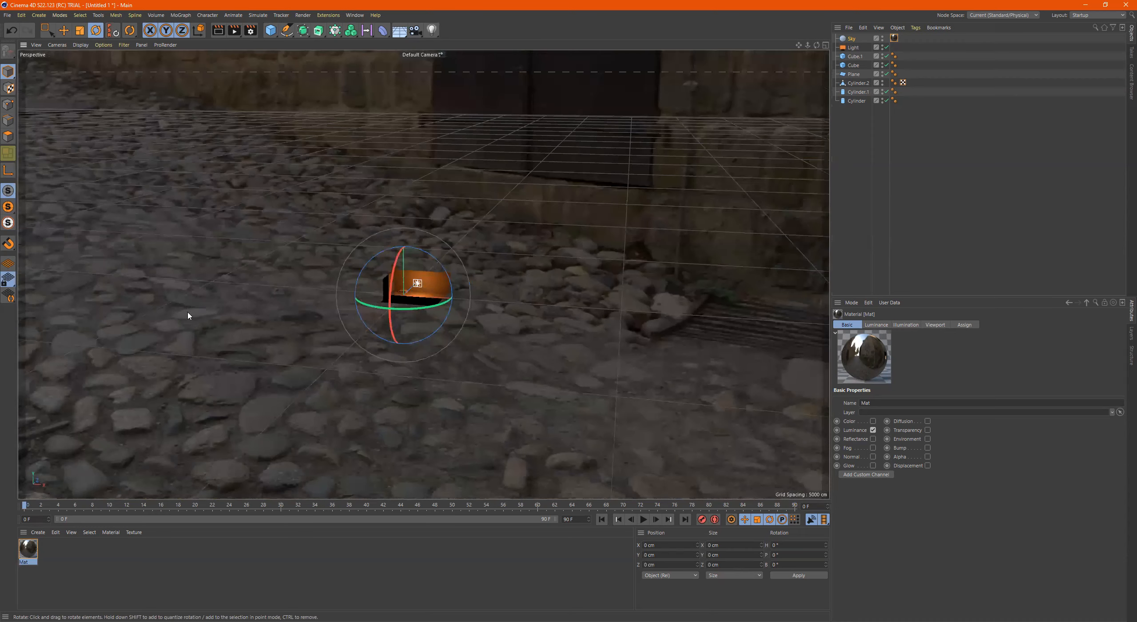
alt+right_drag(436, 301, 477, 284)
alt+right_drag(228, 281, 312, 310)
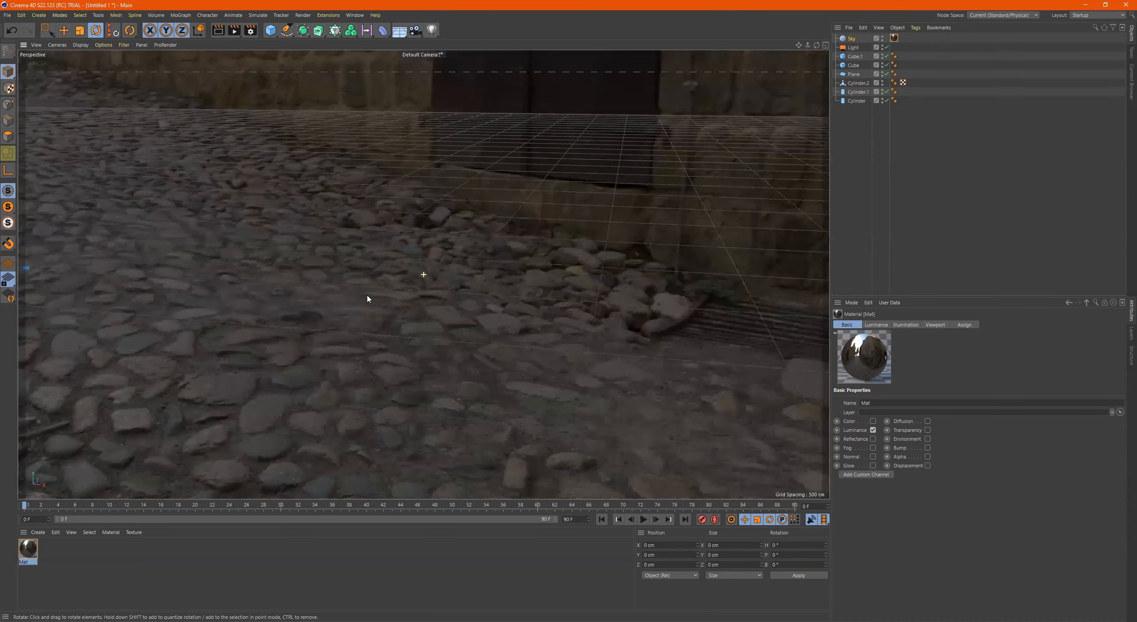
scroll(367, 298, down, 5)
Examine the room's walls, the table and the area light against the HDRI surroundings, from overview to close-up.
scroll(430, 281, up, 4)
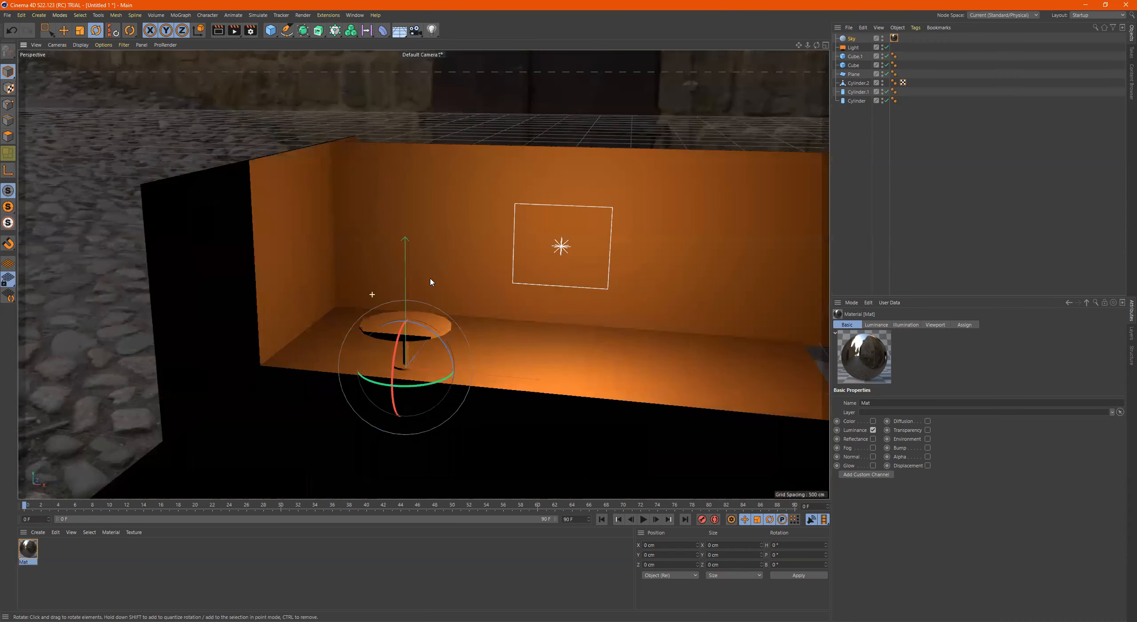
alt+right_drag(431, 281, 395, 287)
alt+drag(376, 294, 368, 256)
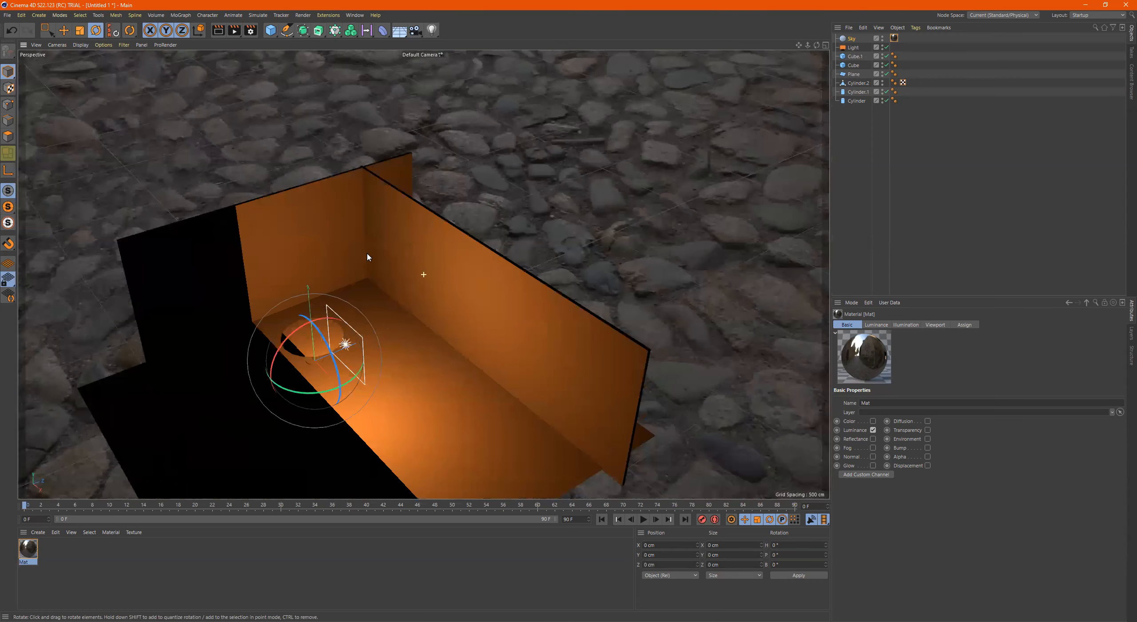
scroll(376, 271, up, 3)
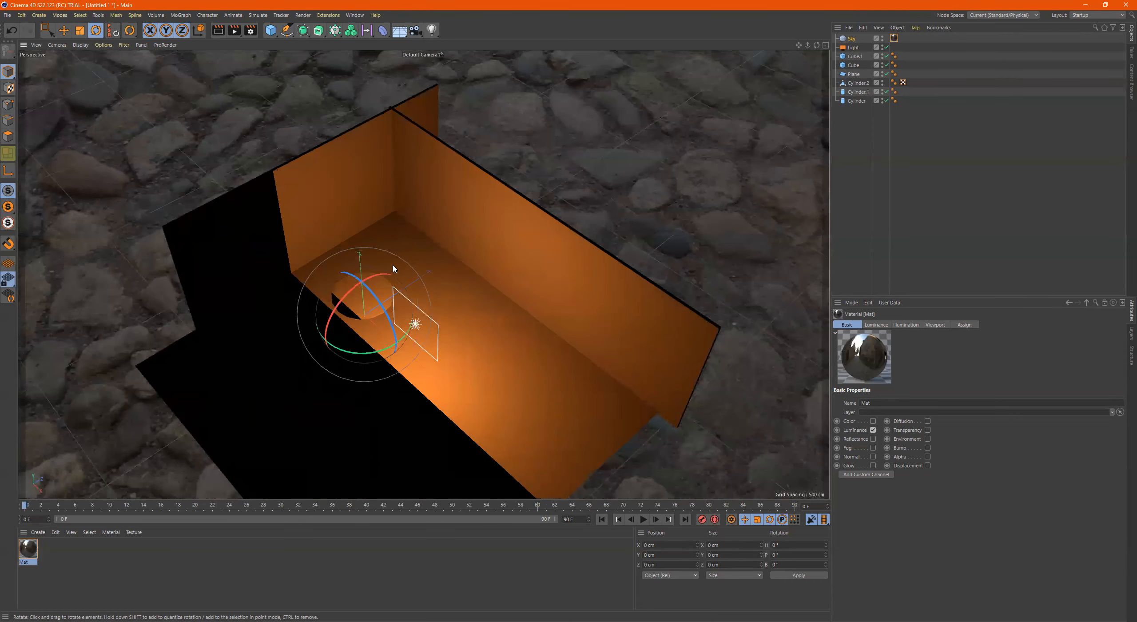
scroll(393, 265, up, 1)
alt+drag(380, 259, 393, 233)
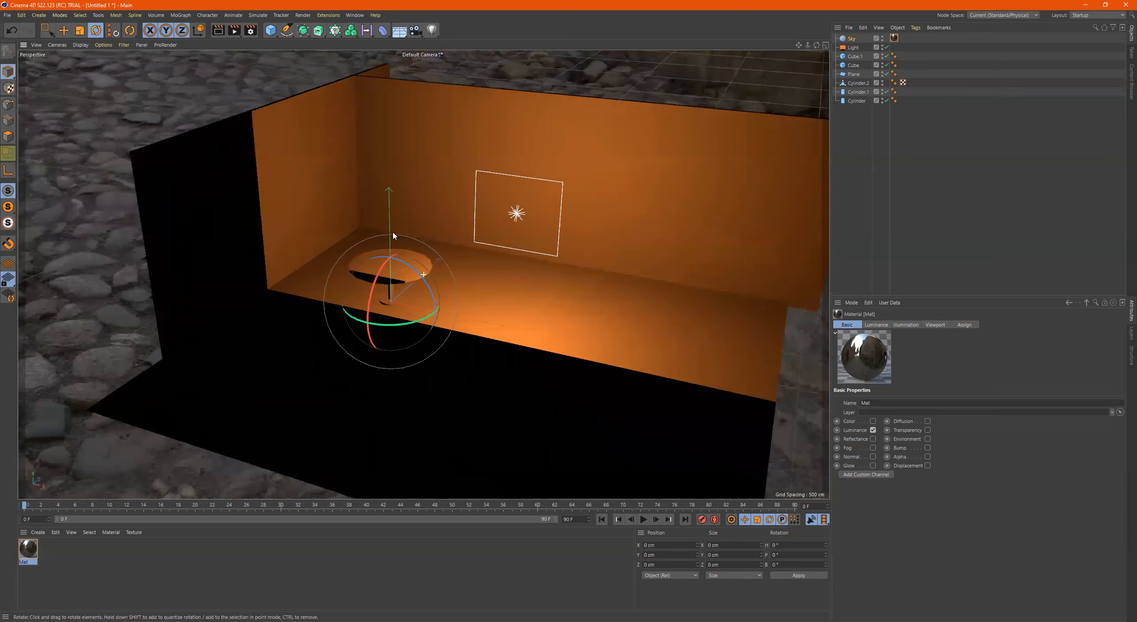
alt+middle_drag(393, 233, 378, 248)
scroll(382, 246, up, 1)
alt+drag(385, 242, 368, 221)
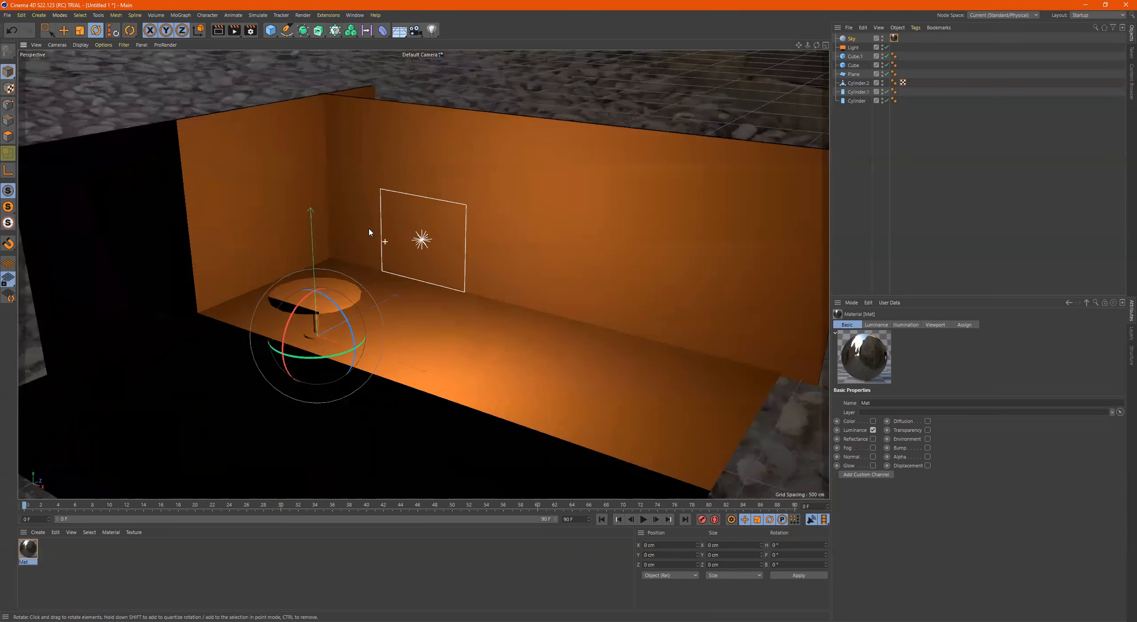
alt+middle_drag(368, 221, 378, 264)
alt+right_drag(378, 263, 349, 261)
alt+drag(348, 261, 378, 271)
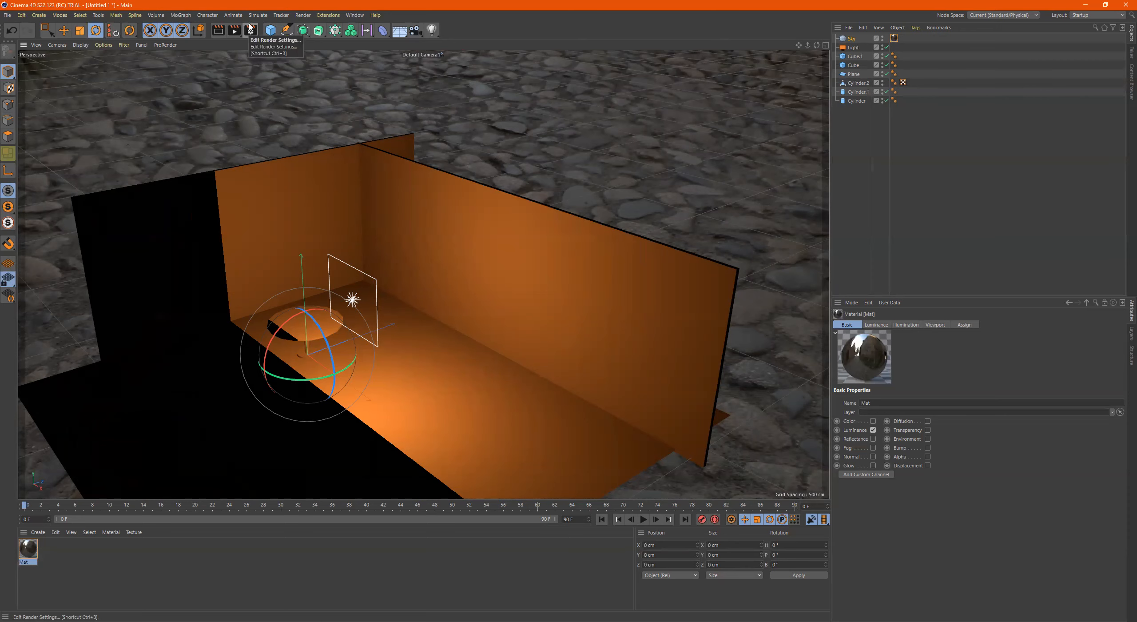
alt+drag(457, 210, 467, 234)
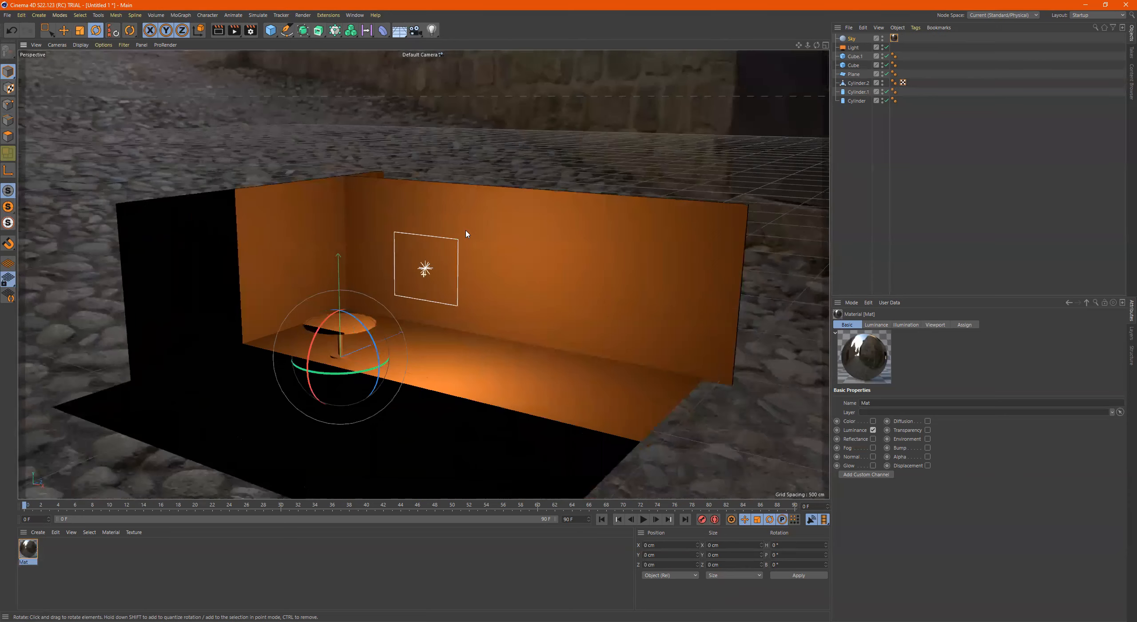
alt+drag(430, 268, 351, 286)
scroll(423, 263, up, 3)
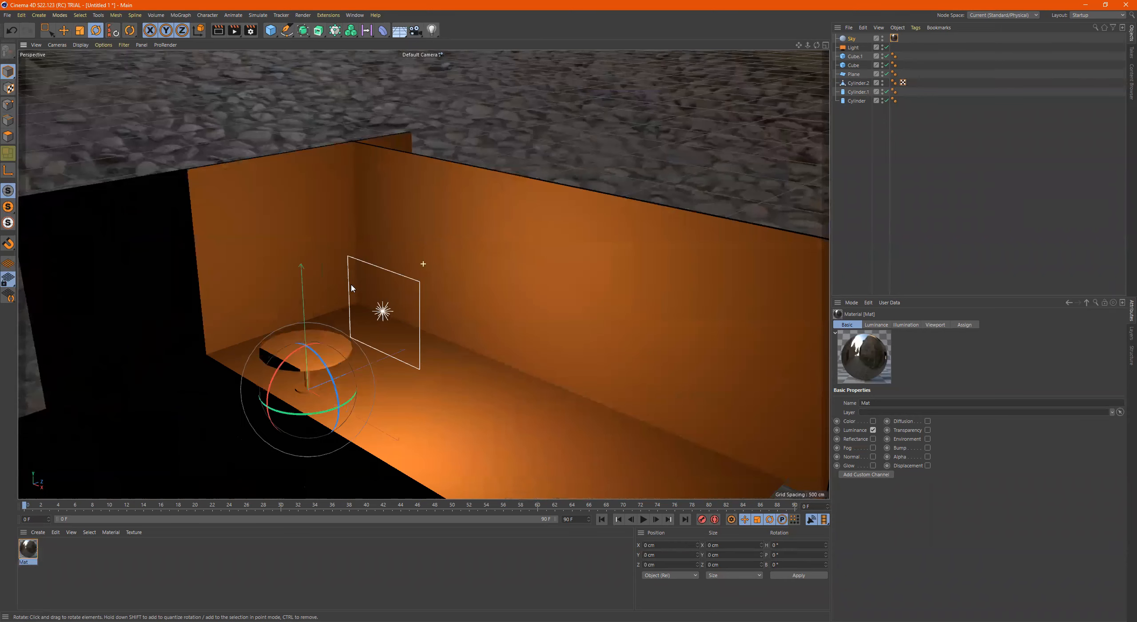
alt+drag(413, 243, 332, 277)
alt+right_drag(395, 271, 449, 254)
alt+drag(449, 264, 435, 244)
alt+right_drag(387, 235, 411, 239)
alt+drag(431, 229, 453, 230)
alt+right_drag(453, 230, 436, 235)
alt+drag(435, 234, 431, 232)
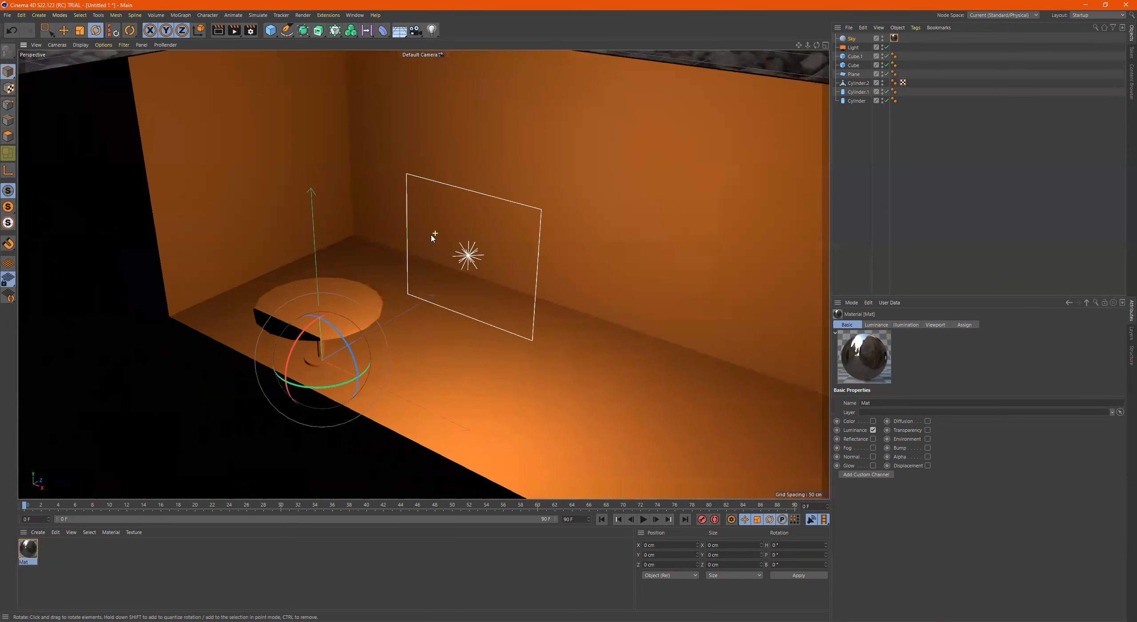
Move the area light along the Z axis toward the room's open side, to a Z position of about -388 cm.
click(469, 261)
alt+drag(469, 261, 434, 270)
key(e)
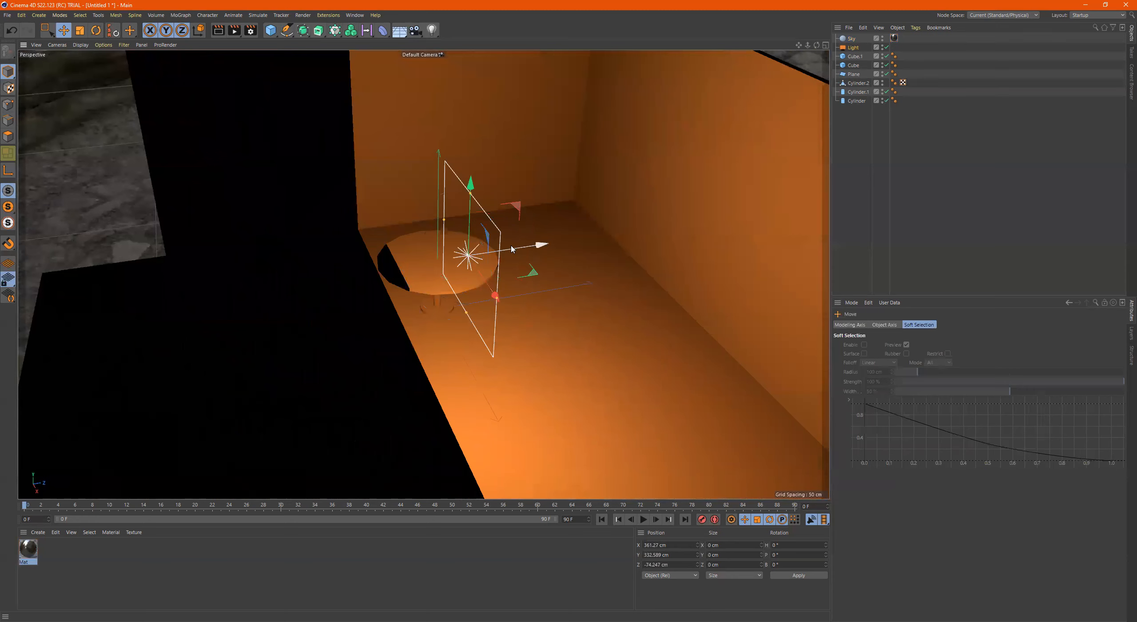
drag(512, 248, 234, 272)
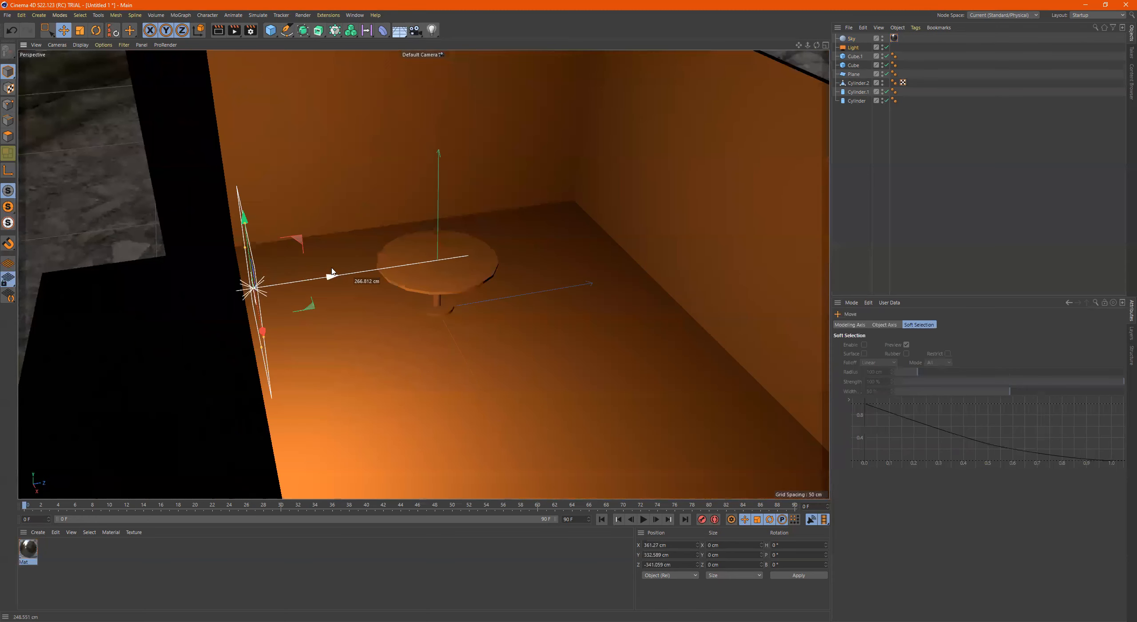
scroll(331, 267, down, 5)
alt+drag(333, 295, 357, 267)
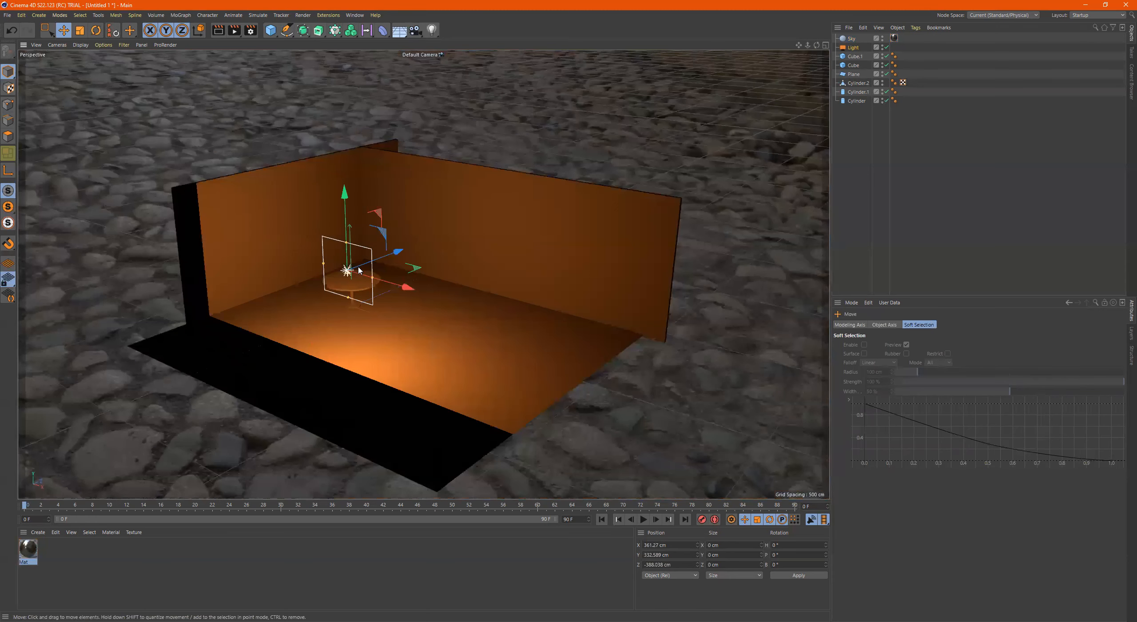
Open the choice of environment objects such as Floor, Sky and Physical Sky.
click(402, 32)
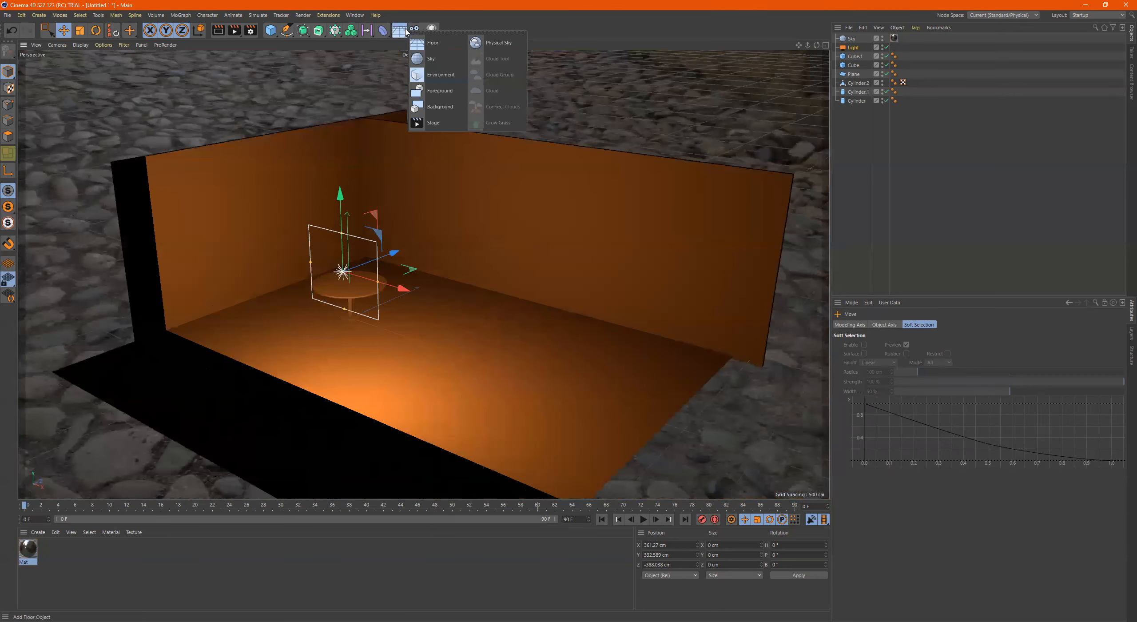